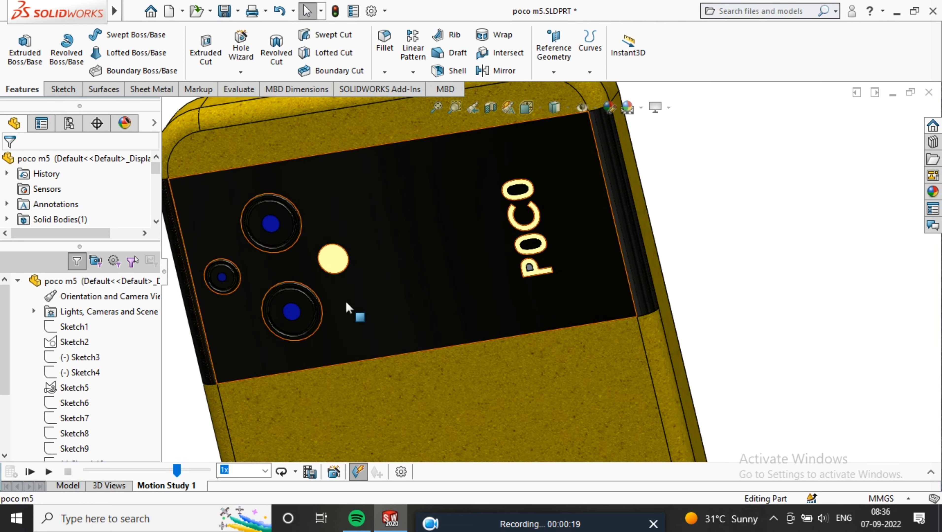
Examine the finished phone's back panel, including the camera lenses, flash and POCO lettering.
{"action": "scroll", "coordinate": [378, 273], "scroll_direction": "down", "scroll_amount": 3}
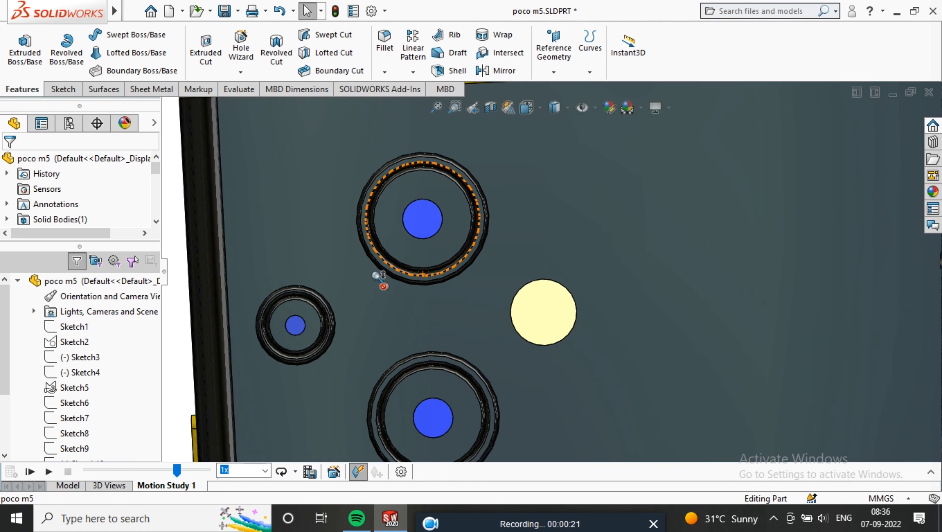
{"action": "scroll", "coordinate": [481, 330], "scroll_direction": "up", "scroll_amount": 6}
{"action": "middle_click_drag", "start_coordinate": [563, 304], "coordinate": [651, 267]}
{"action": "scroll", "coordinate": [547, 297], "scroll_direction": "down", "scroll_amount": 3}
{"action": "middle_click_drag", "start_coordinate": [547, 296], "coordinate": [527, 332]}
{"action": "scroll", "coordinate": [523, 338], "scroll_direction": "up", "scroll_amount": 6}
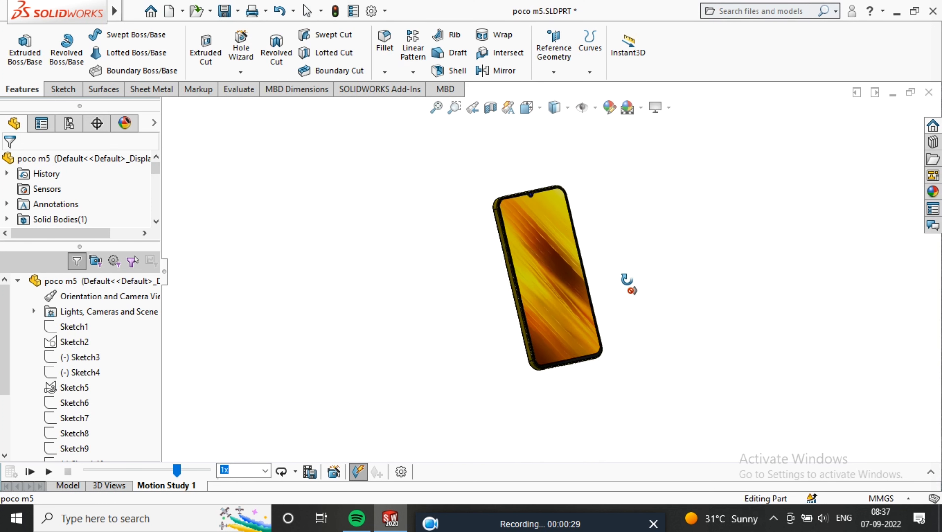
Inspect the front of the finished phone model, from the notch camera to the lower bezel.
{"action": "scroll", "coordinate": [626, 280], "scroll_direction": "down", "scroll_amount": 3}
{"action": "scroll", "coordinate": [589, 273], "scroll_direction": "up", "scroll_amount": 3}
{"action": "middle_click_drag", "start_coordinate": [582, 273], "coordinate": [461, 142]}
{"action": "scroll", "coordinate": [462, 142], "scroll_direction": "down", "scroll_amount": 2}
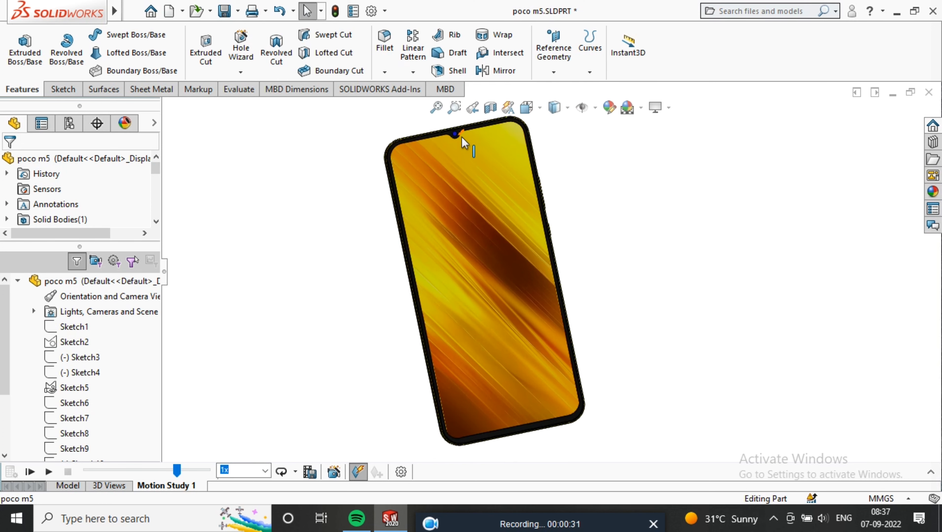
{"action": "scroll", "coordinate": [462, 139], "scroll_direction": "down", "scroll_amount": 4}
{"action": "scroll", "coordinate": [494, 186], "scroll_direction": "up", "scroll_amount": 3}
{"action": "scroll", "coordinate": [527, 246], "scroll_direction": "down", "scroll_amount": 4}
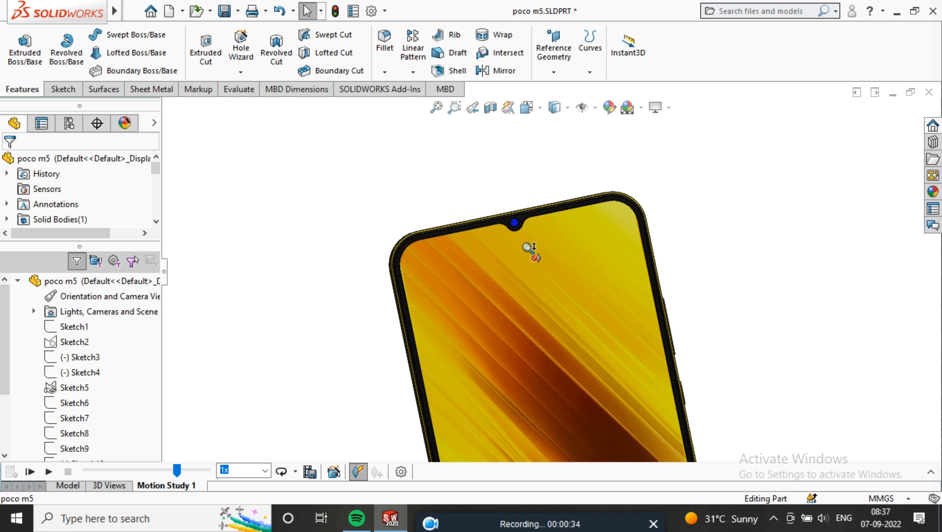
{"action": "scroll", "coordinate": [624, 421], "scroll_direction": "up", "scroll_amount": 5}
{"action": "scroll", "coordinate": [593, 435], "scroll_direction": "down", "scroll_amount": 4}
{"action": "scroll", "coordinate": [592, 435], "scroll_direction": "up", "scroll_amount": 5}
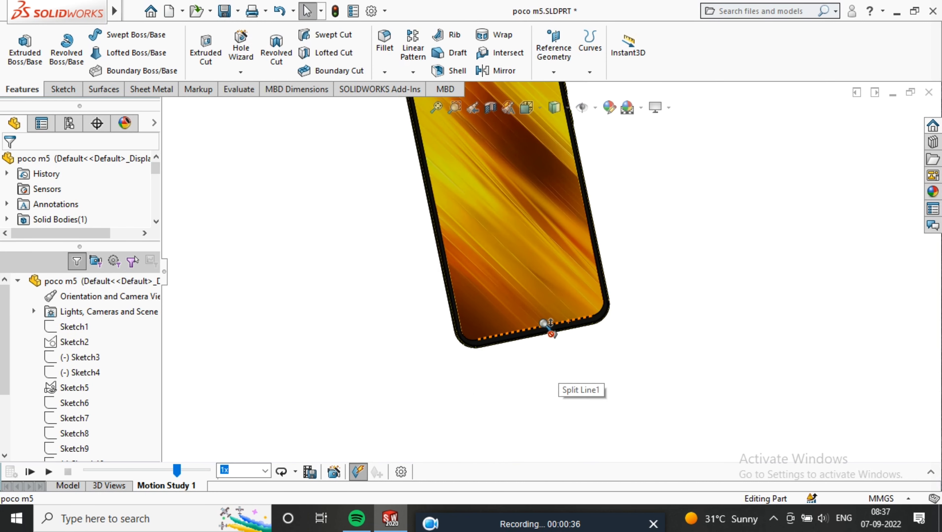
Inspect the finished phone's side buttons and the charging port, speaker slots and microphone hole on its lower edge.
{"action": "middle_click_drag", "start_coordinate": [531, 231], "coordinate": [504, 269]}
{"action": "scroll", "coordinate": [511, 231], "scroll_direction": "down", "scroll_amount": 5}
{"action": "scroll", "coordinate": [511, 231], "scroll_direction": "up", "scroll_amount": 5}
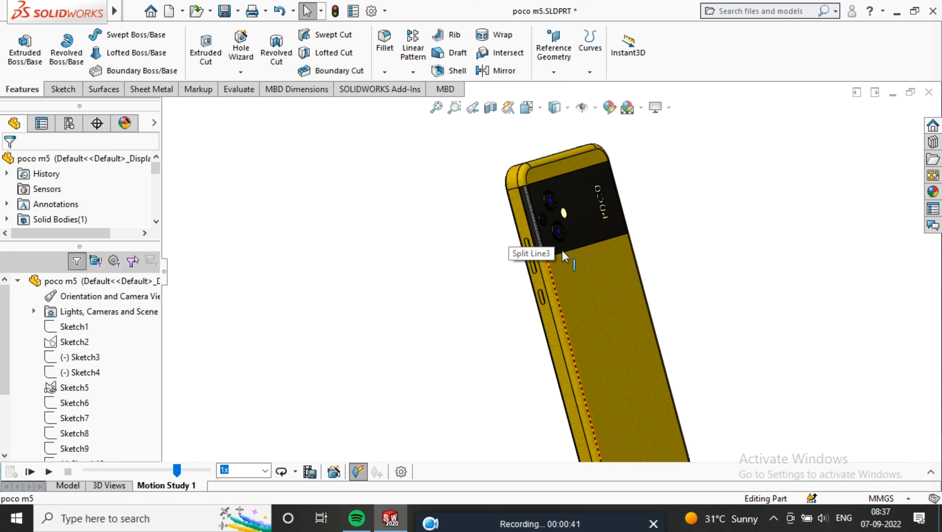
{"action": "middle_click_drag", "start_coordinate": [551, 242], "coordinate": [626, 191]}
{"action": "scroll", "coordinate": [596, 286], "scroll_direction": "down", "scroll_amount": 5}
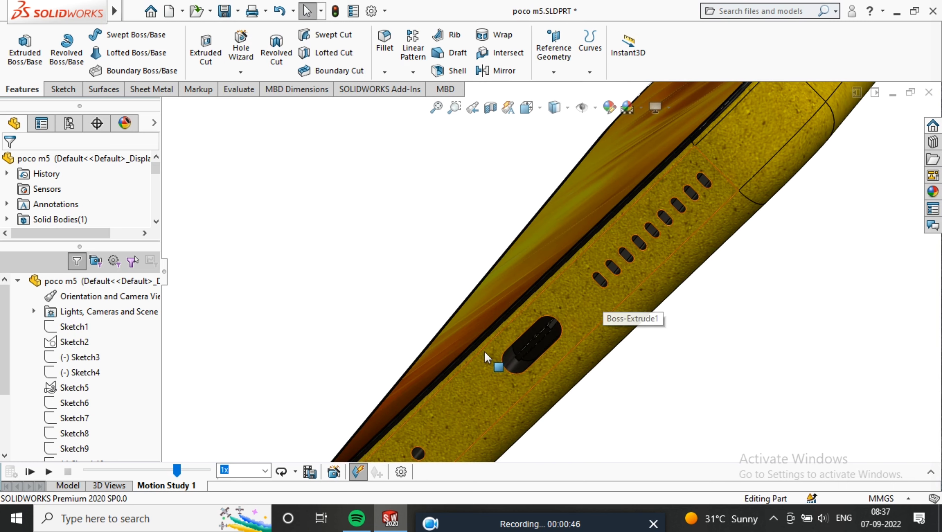
{"action": "scroll", "coordinate": [561, 374], "scroll_direction": "up", "scroll_amount": 5}
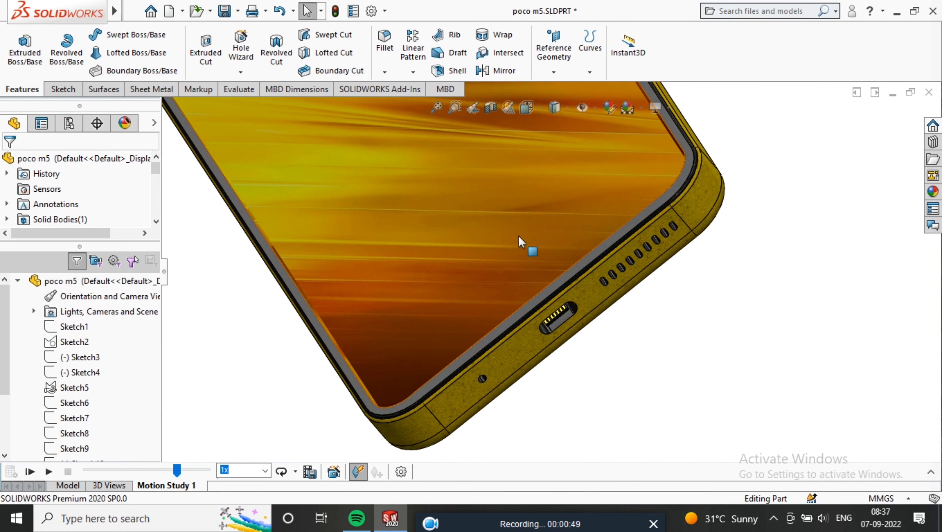
Create a new part document.
{"action": "left_click", "coordinate": [158, 11]}
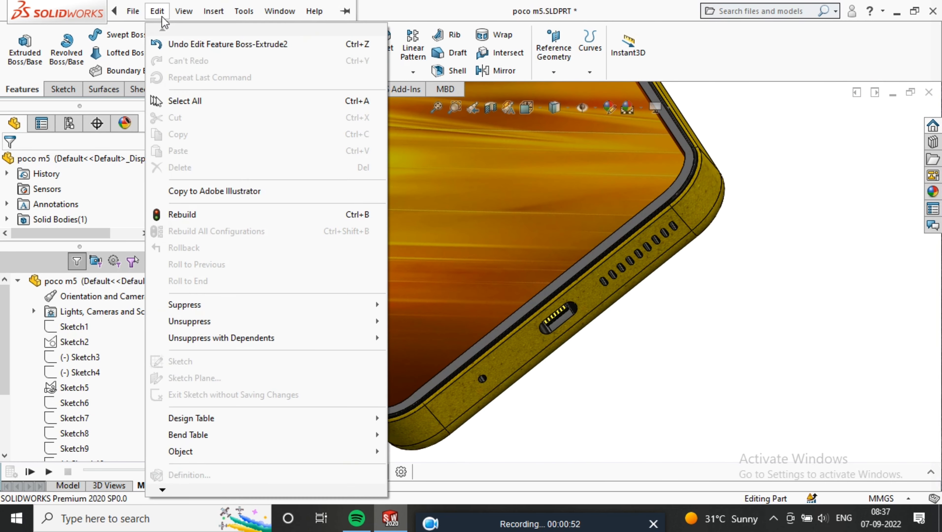
{"action": "left_click", "coordinate": [658, 300]}
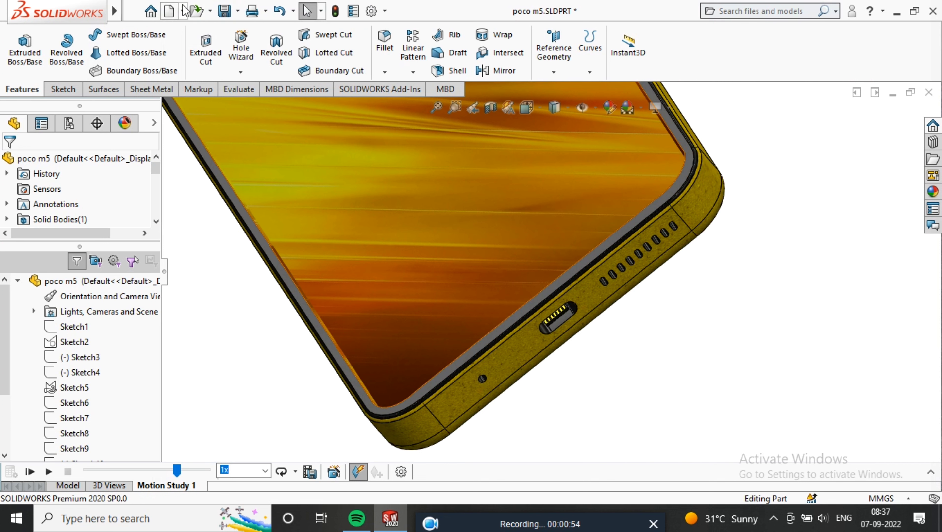
{"action": "left_click", "coordinate": [178, 14]}
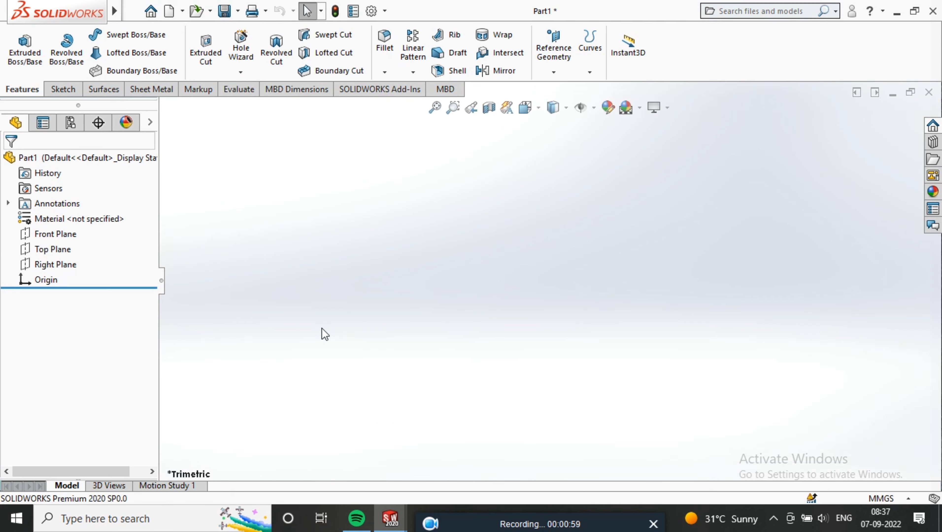
Sketch a center rectangle about 115 mm tall on the Front Plane, centred on the origin.
{"action": "left_click", "coordinate": [56, 234]}
{"action": "right_click", "coordinate": [635, 264]}
{"action": "left_click", "coordinate": [725, 242]}
{"action": "right_click", "coordinate": [614, 261]}
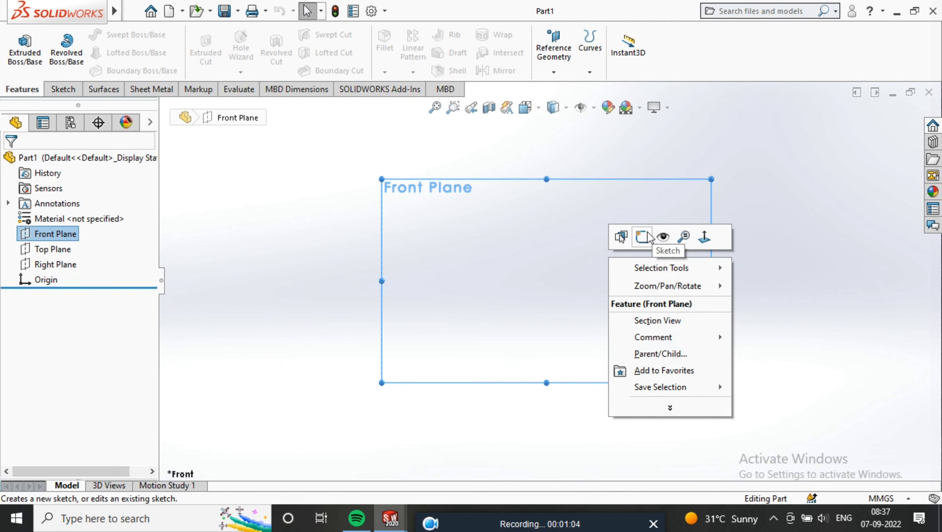
{"action": "left_click", "coordinate": [642, 236]}
{"action": "left_click", "coordinate": [106, 53]}
{"action": "left_click", "coordinate": [137, 86]}
{"action": "left_click", "coordinate": [546, 281]}
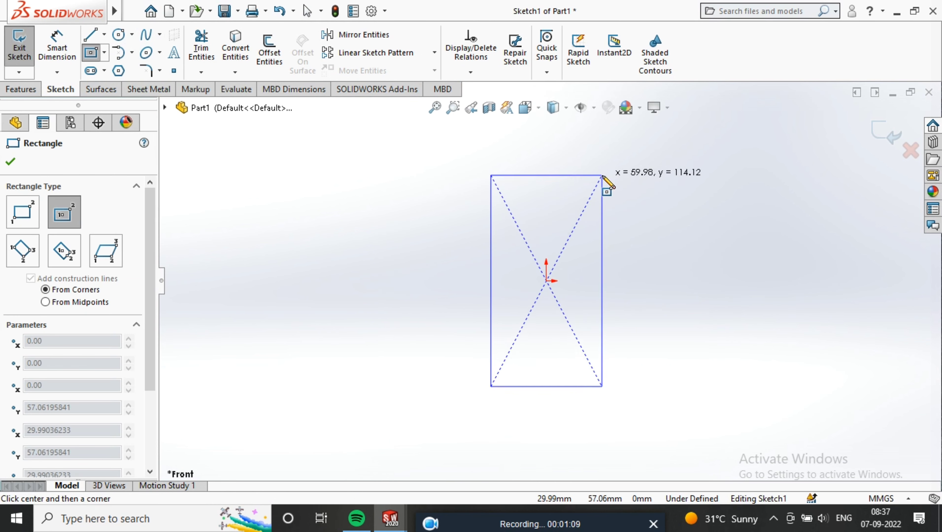
{"action": "left_click", "coordinate": [599, 174]}
Dimension the rectangle's vertical side and set its height to 163.99 mm.
{"action": "left_click", "coordinate": [57, 45]}
{"action": "left_click", "coordinate": [600, 288]}
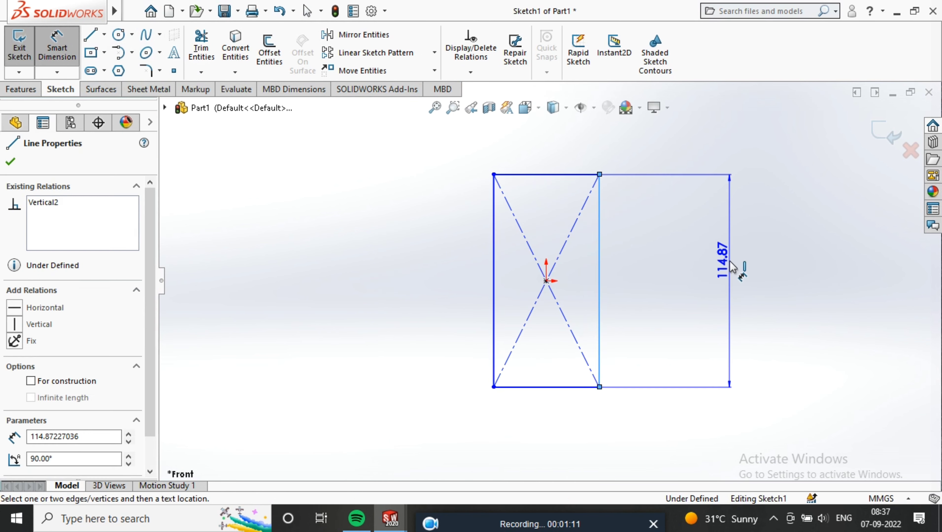
{"action": "left_click", "coordinate": [731, 268]}
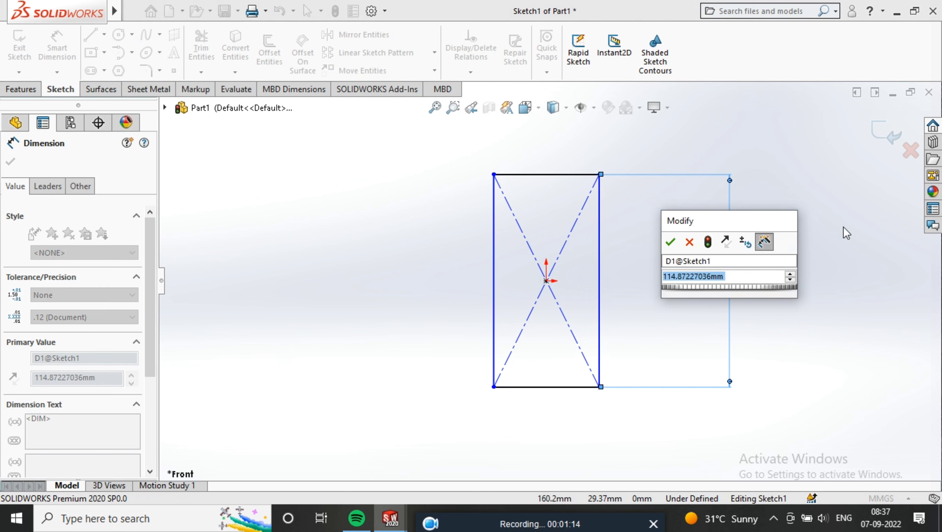
{"action": "type", "text": "163.99"}
{"action": "key", "text": "Return"}
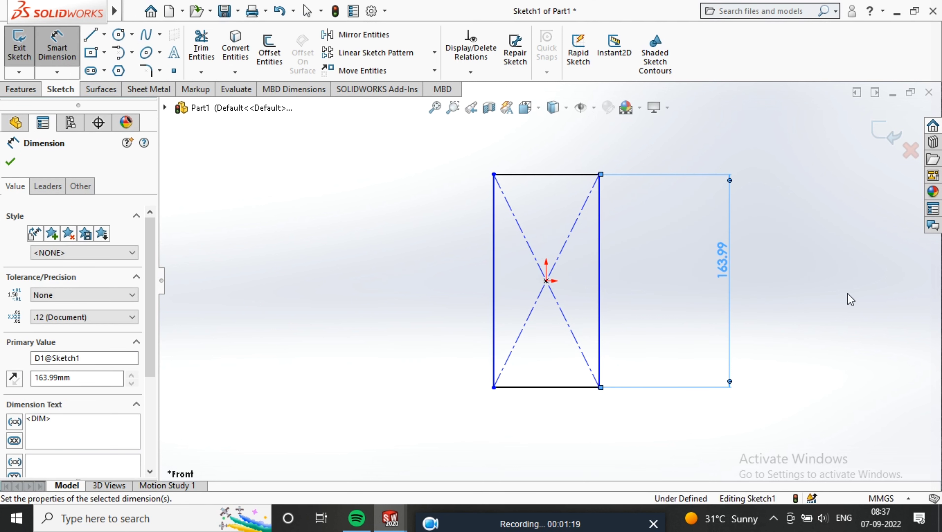
Dimension the rectangle's lower edge and set its width to 76.09 mm.
{"action": "left_click", "coordinate": [536, 388]}
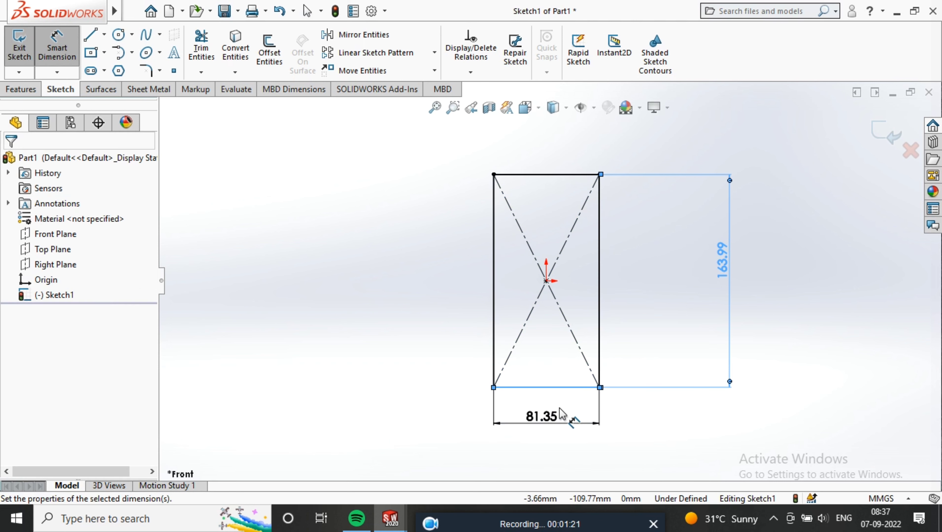
{"action": "left_click", "coordinate": [562, 413]}
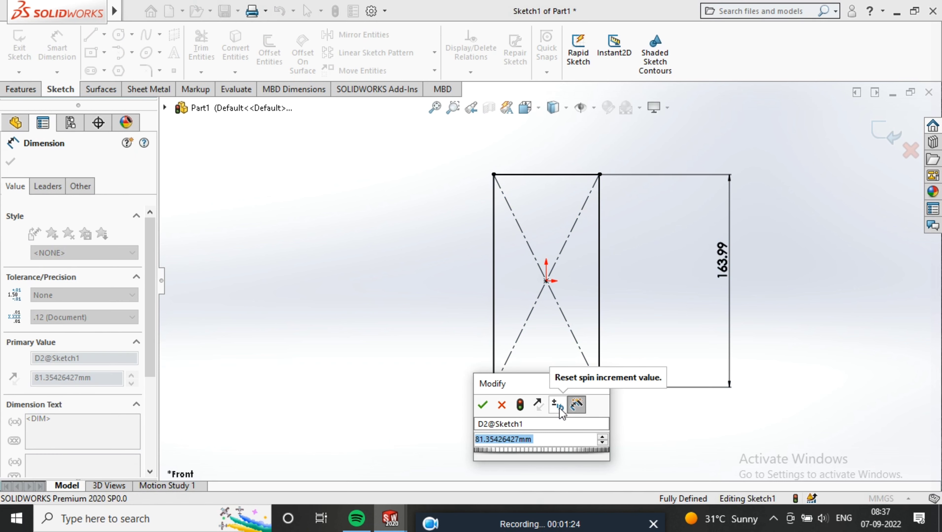
{"action": "type", "text": "76.09"}
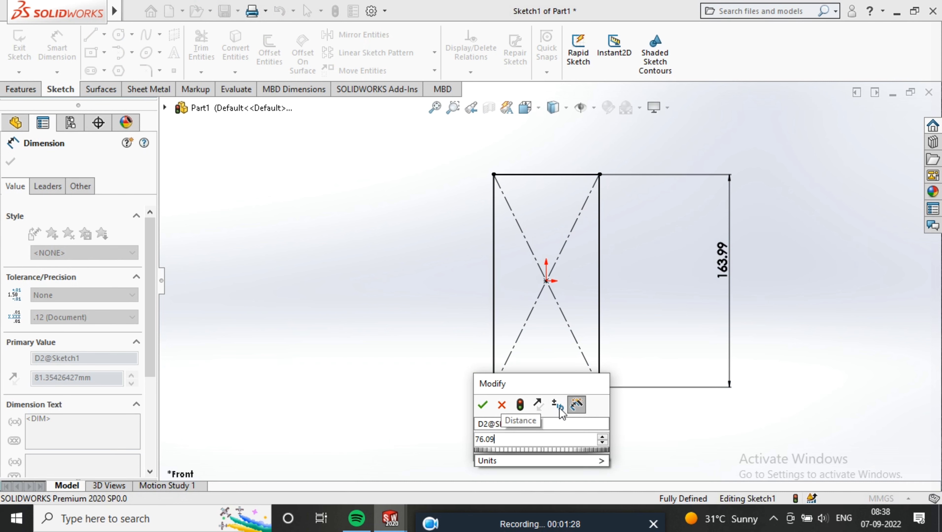
{"action": "key", "text": "Return"}
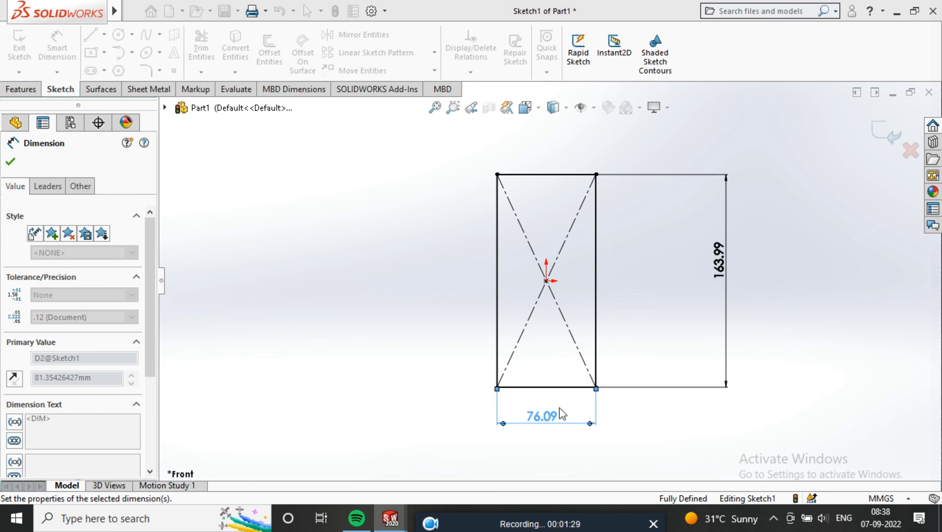
Round all four corners of the rectangle with 10 mm sketch fillets.
{"action": "scroll", "coordinate": [605, 296], "scroll_direction": "up", "scroll_amount": 2}
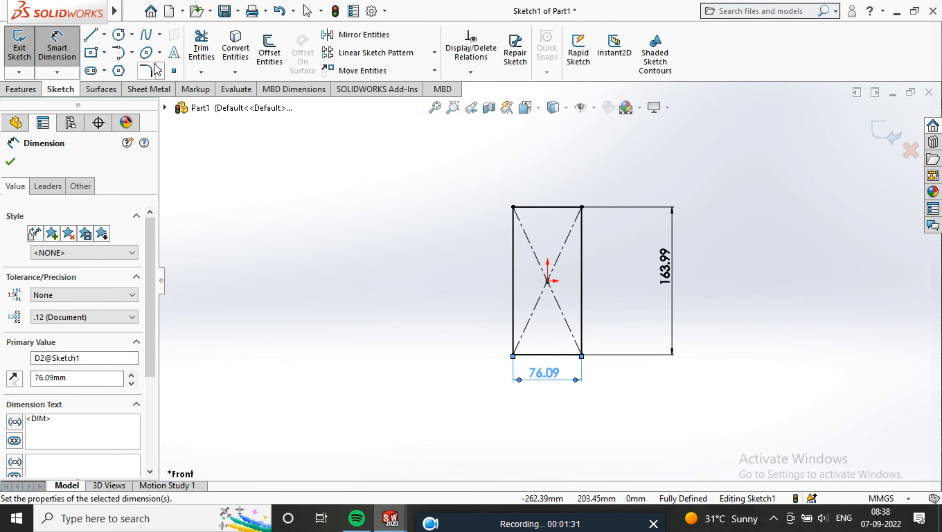
{"action": "left_click", "coordinate": [148, 70]}
{"action": "mouse_move", "coordinate": [605, 181]}
{"action": "left_mouse_down"}
{"action": "mouse_move", "coordinate": [543, 343]}
{"action": "mouse_move", "coordinate": [500, 400]}
{"action": "left_mouse_up"}
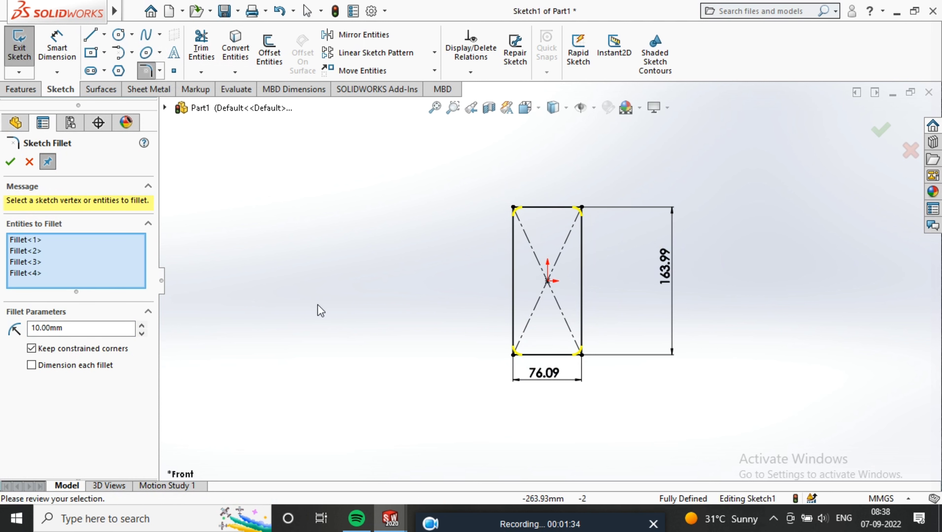
{"action": "left_click", "coordinate": [12, 163]}
{"action": "scroll", "coordinate": [646, 240], "scroll_direction": "down", "scroll_amount": 3}
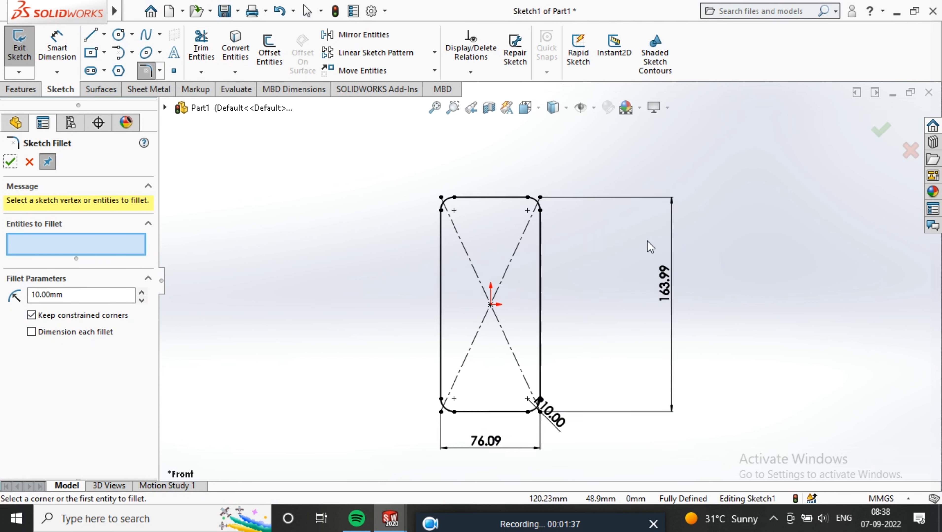
{"action": "left_click", "coordinate": [881, 135]}
Extrude the rounded rectangle as a blind boss to a depth of 8.9 mm.
{"action": "left_click", "coordinate": [21, 89]}
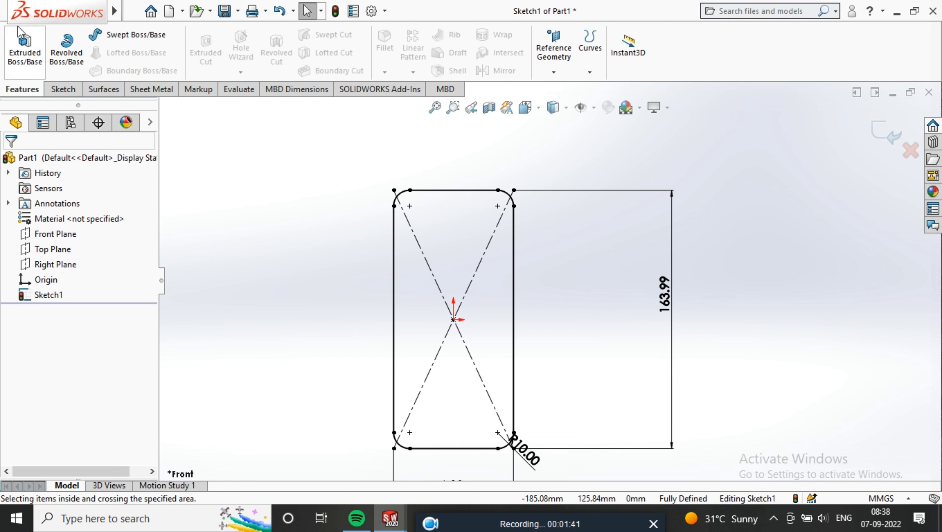
{"action": "left_click", "coordinate": [21, 35]}
{"action": "middle_click_drag", "start_coordinate": [323, 169], "coordinate": [380, 188]}
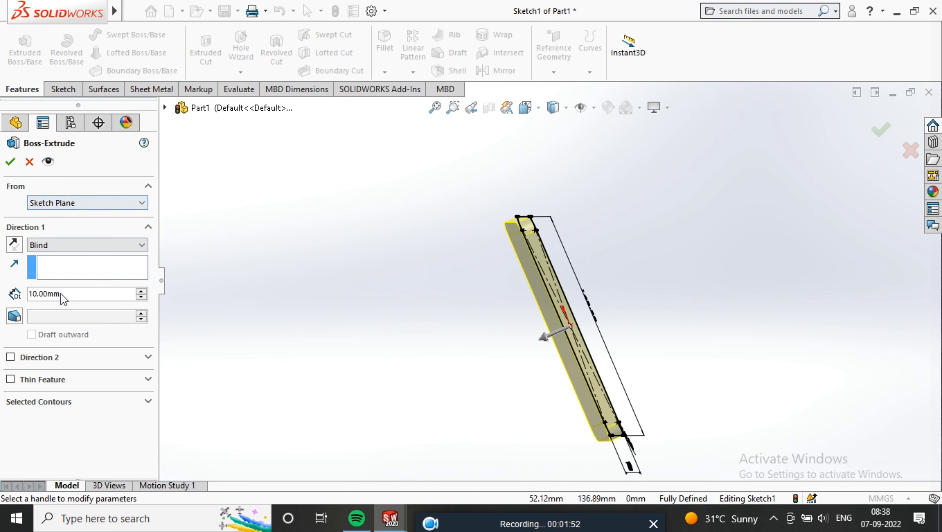
{"action": "type", "text": "8.9"}
{"action": "key", "text": "Return"}
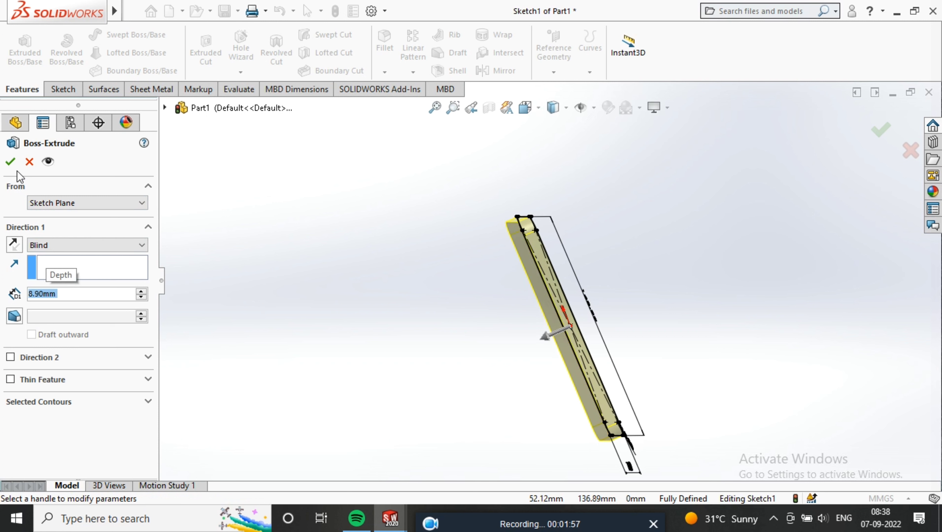
{"action": "left_click", "coordinate": [10, 161]}
Switch the scene to a plain white background.
{"action": "middle_click_drag", "start_coordinate": [454, 276], "coordinate": [627, 231]}
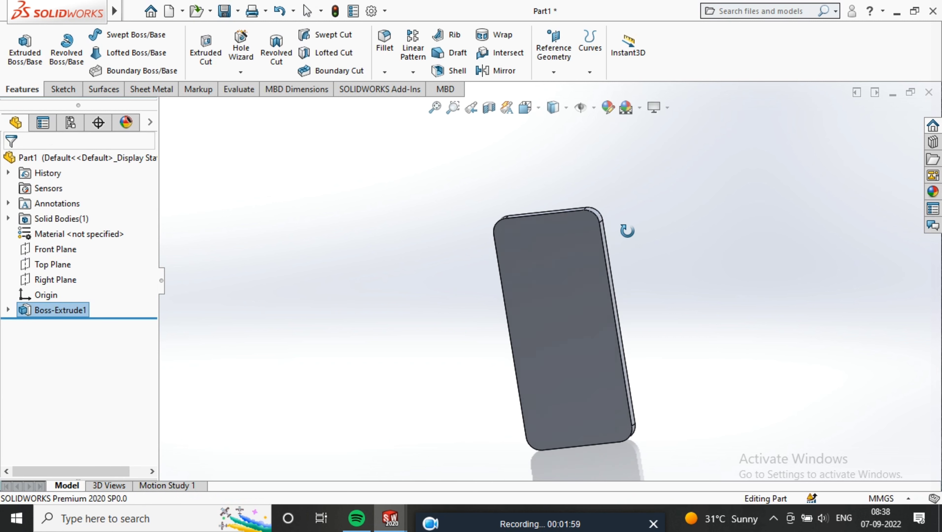
{"action": "left_click", "coordinate": [639, 107]}
{"action": "left_click", "coordinate": [648, 141]}
{"action": "middle_click_drag", "start_coordinate": [649, 142], "coordinate": [673, 245]}
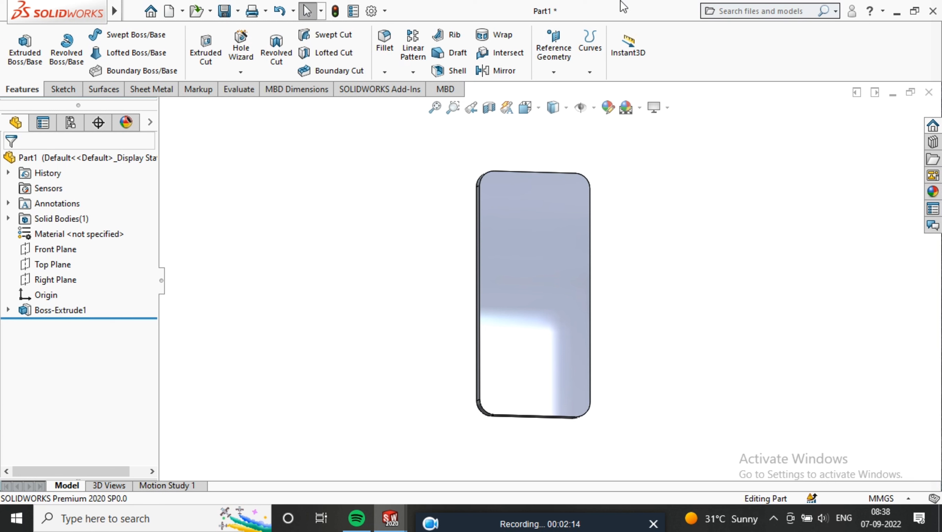
Start editing the extruded body's appearance and browse the library to the Organic Miscellaneous appearances.
{"action": "middle_click_drag", "start_coordinate": [614, 334], "coordinate": [495, 334]}
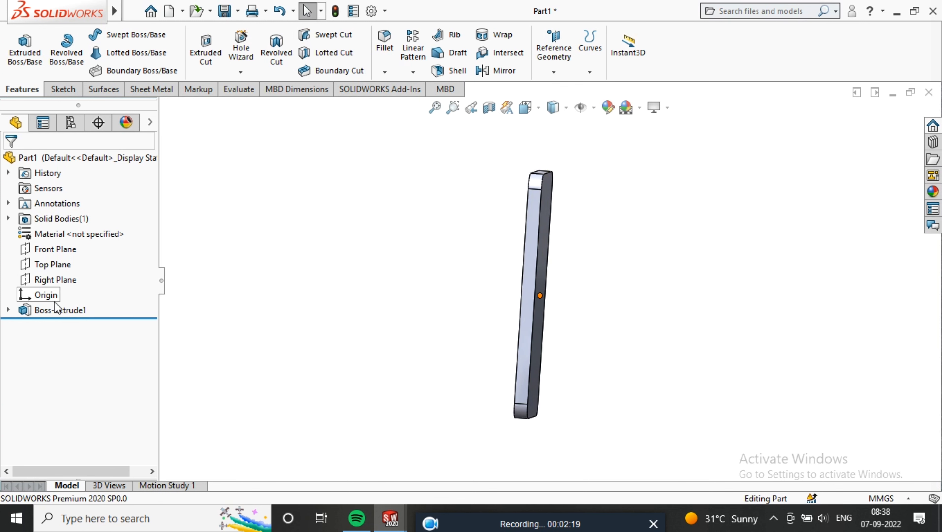
{"action": "left_click", "coordinate": [57, 310]}
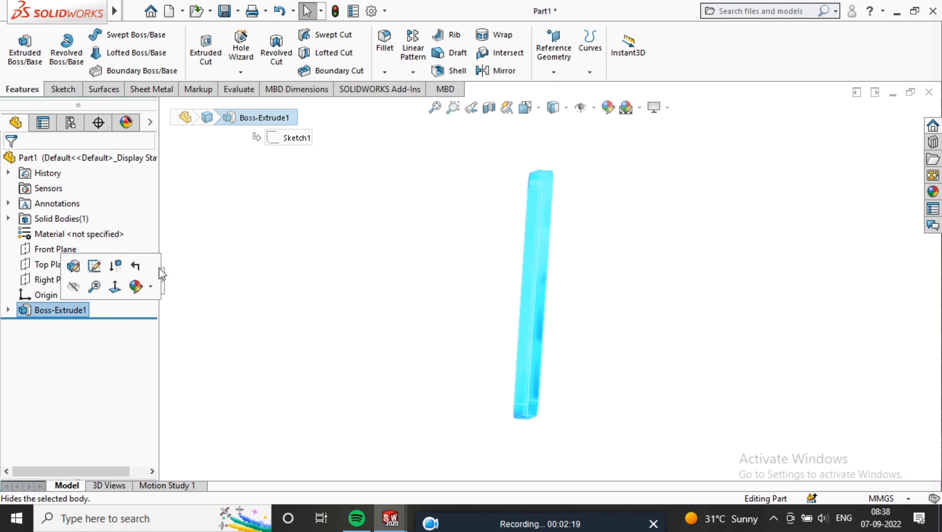
{"action": "left_click", "coordinate": [608, 108]}
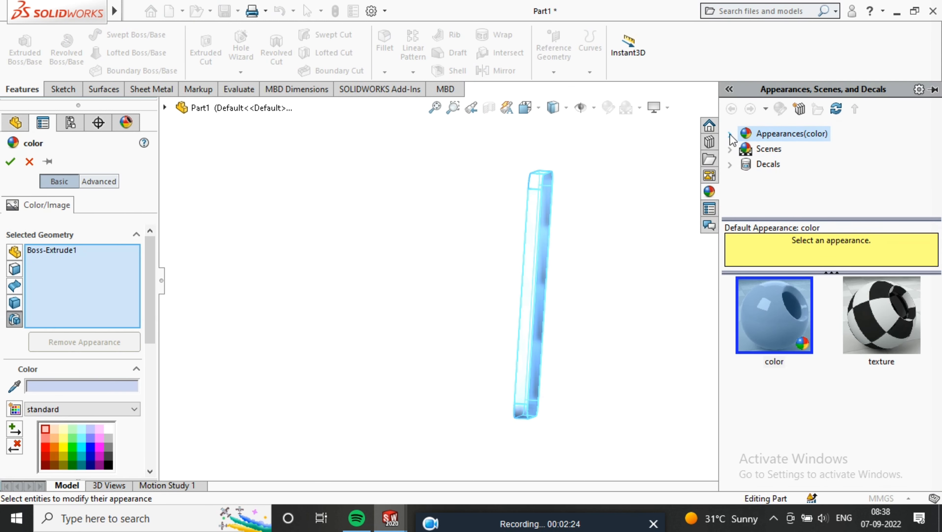
{"action": "left_click", "coordinate": [730, 135]}
{"action": "scroll", "coordinate": [820, 171], "scroll_direction": "down", "scroll_amount": 2}
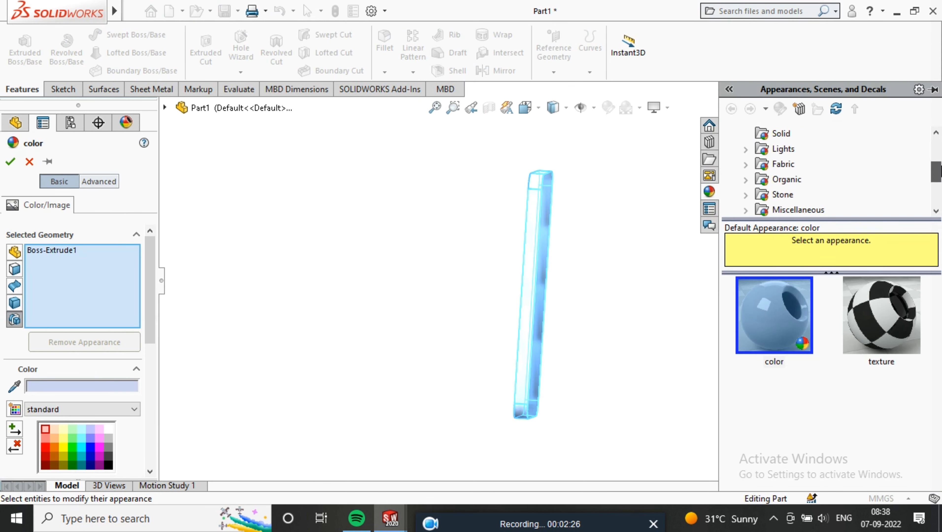
{"action": "left_click", "coordinate": [746, 180]}
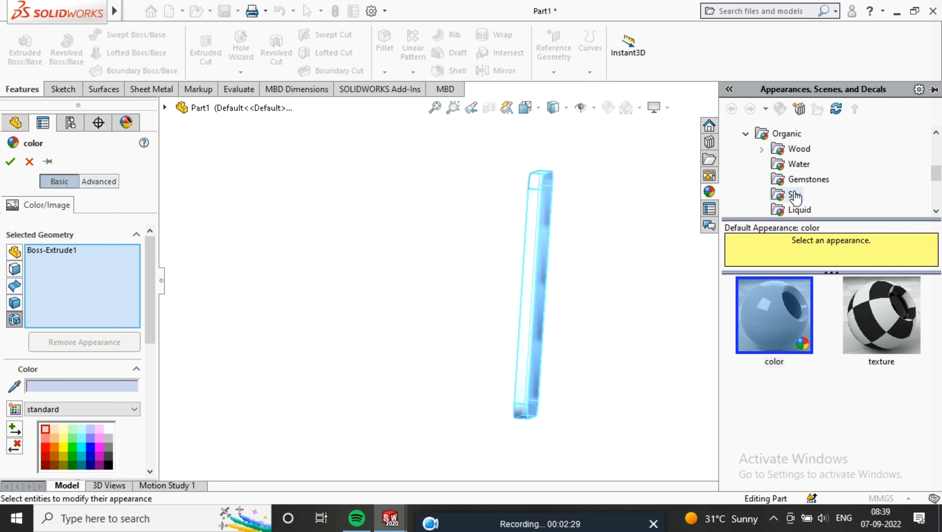
{"action": "scroll", "coordinate": [795, 197], "scroll_direction": "down", "scroll_amount": 2}
{"action": "left_click", "coordinate": [793, 168]}
Try a leather appearance with a yellow colour on the extruded body.
{"action": "mouse_move", "coordinate": [797, 325]}
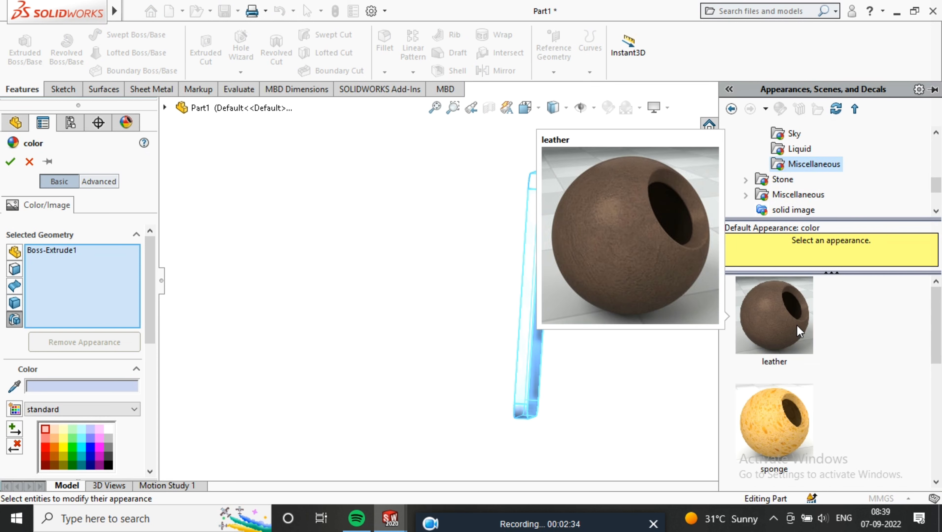
{"action": "left_click", "coordinate": [786, 317]}
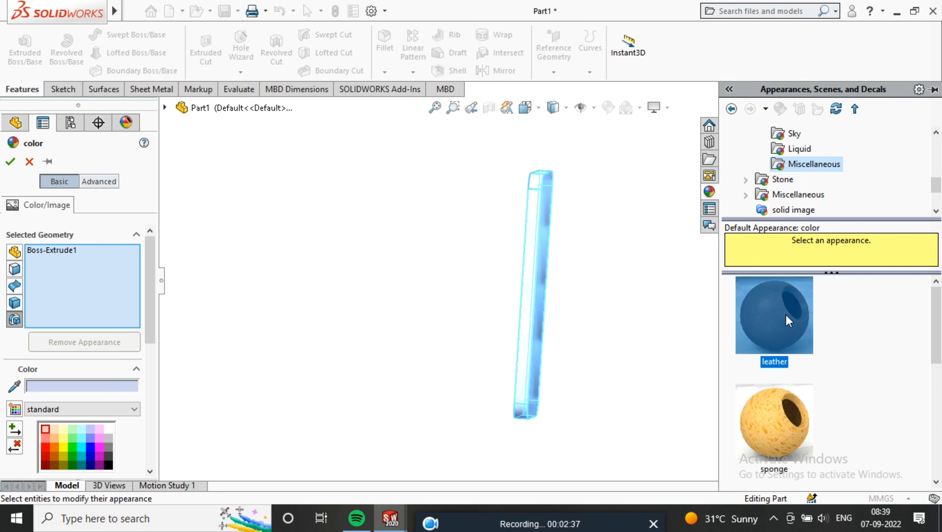
{"action": "middle_click_drag", "start_coordinate": [518, 350], "coordinate": [574, 332]}
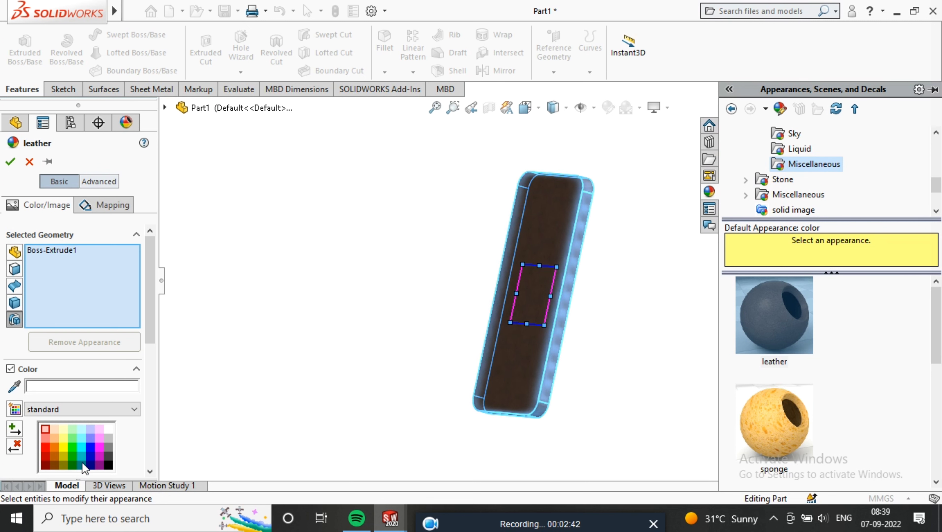
{"action": "left_click", "coordinate": [62, 452]}
{"action": "middle_click_drag", "start_coordinate": [465, 403], "coordinate": [563, 444]}
{"action": "scroll", "coordinate": [564, 444], "scroll_direction": "down", "scroll_amount": 1}
{"action": "scroll", "coordinate": [571, 392], "scroll_direction": "down", "scroll_amount": 3}
{"action": "scroll", "coordinate": [575, 387], "scroll_direction": "up", "scroll_amount": 3}
{"action": "middle_click_drag", "start_coordinate": [614, 355], "coordinate": [475, 400]}
{"action": "scroll", "coordinate": [525, 346], "scroll_direction": "down", "scroll_amount": 3}
{"action": "scroll", "coordinate": [577, 324], "scroll_direction": "up", "scroll_amount": 5}
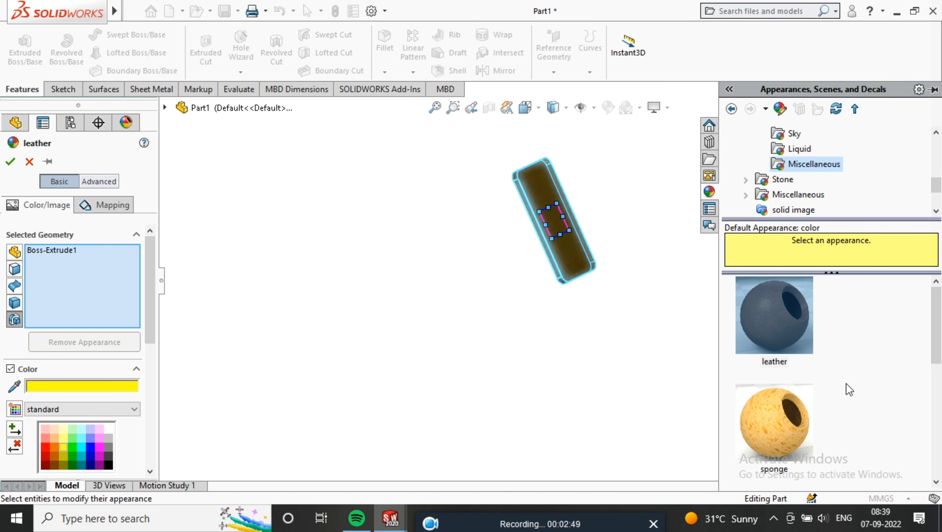
Apply the sand appearance to the extruded body and colour it yellow.
{"action": "scroll", "coordinate": [850, 389], "scroll_direction": "down", "scroll_amount": 3}
{"action": "mouse_move", "coordinate": [789, 404]}
{"action": "scroll", "coordinate": [791, 403], "scroll_direction": "up", "scroll_amount": 2}
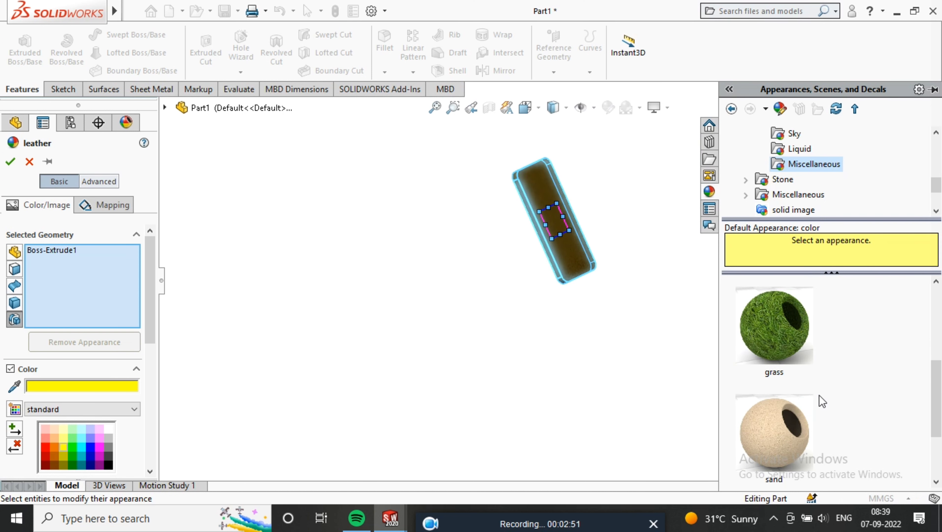
{"action": "scroll", "coordinate": [801, 361], "scroll_direction": "down", "scroll_amount": 2}
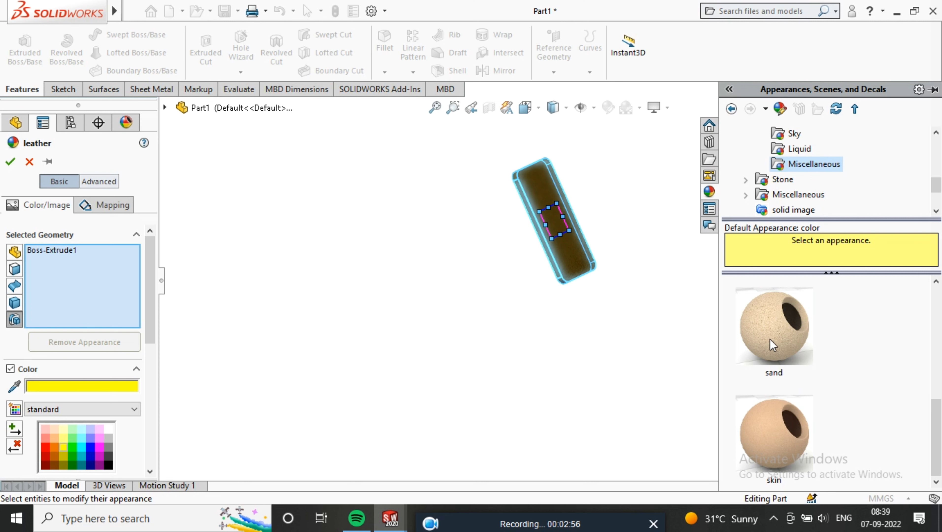
{"action": "left_click", "coordinate": [770, 344]}
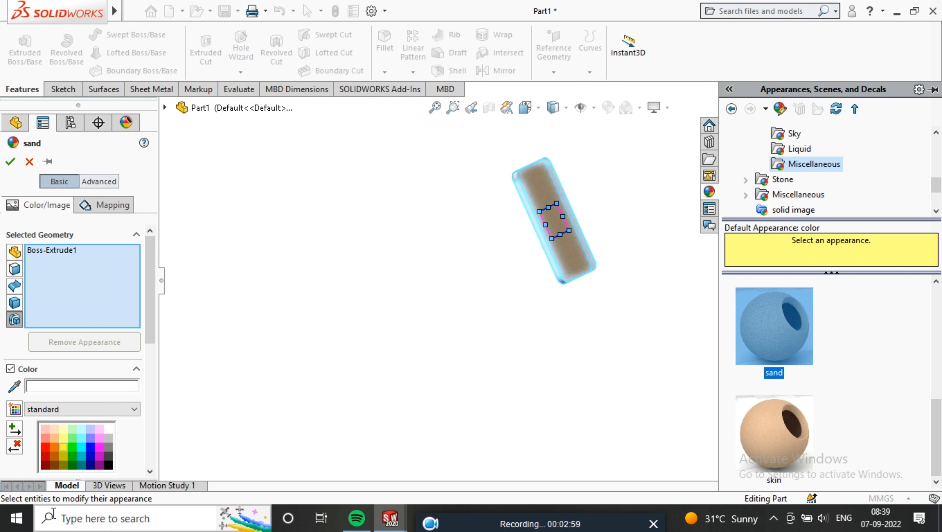
{"action": "left_click", "coordinate": [63, 438]}
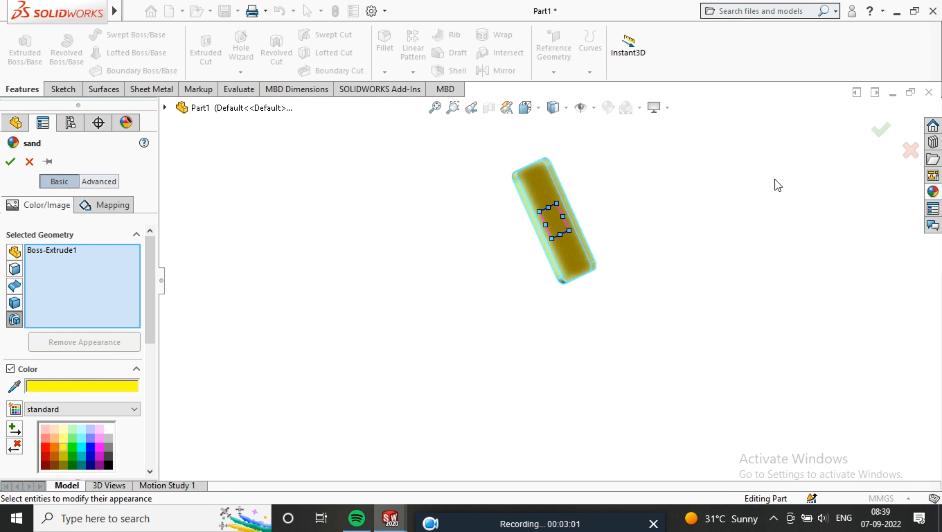
{"action": "left_click", "coordinate": [879, 134]}
Examine the yellow sand finish on the body from several sides.
{"action": "middle_click_drag", "start_coordinate": [587, 224], "coordinate": [714, 152]}
{"action": "scroll", "coordinate": [555, 186], "scroll_direction": "down", "scroll_amount": 4}
{"action": "scroll", "coordinate": [582, 199], "scroll_direction": "up", "scroll_amount": 1}
{"action": "middle_click_drag", "start_coordinate": [632, 201], "coordinate": [539, 266]}
{"action": "scroll", "coordinate": [571, 193], "scroll_direction": "down", "scroll_amount": 3}
{"action": "scroll", "coordinate": [538, 267], "scroll_direction": "down", "scroll_amount": 4}
{"action": "scroll", "coordinate": [553, 244], "scroll_direction": "up", "scroll_amount": 3}
{"action": "scroll", "coordinate": [587, 255], "scroll_direction": "up", "scroll_amount": 3}
Orient the view normal to the body's large flat face and start a sketch on it.
{"action": "middle_click_drag", "start_coordinate": [591, 301], "coordinate": [528, 313]}
{"action": "left_click", "coordinate": [529, 312]}
{"action": "left_click", "coordinate": [659, 274]}
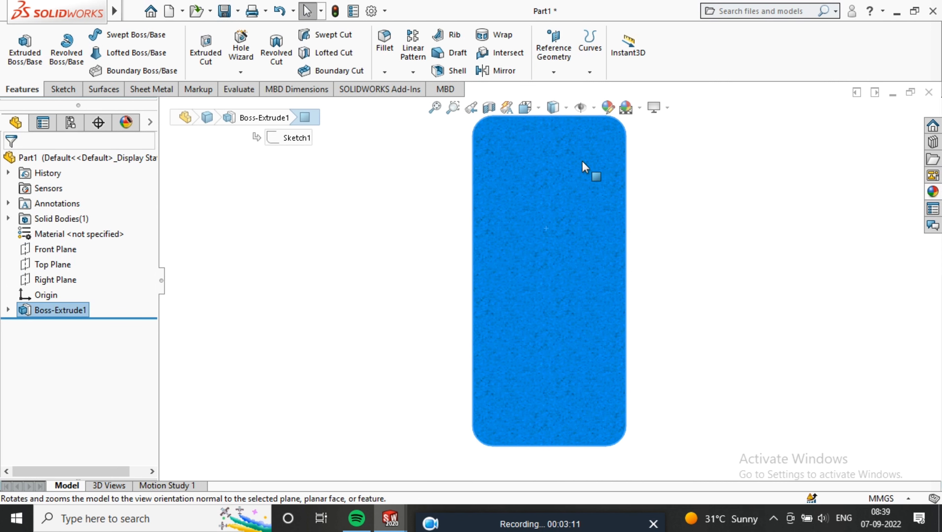
{"action": "right_click", "coordinate": [522, 227]}
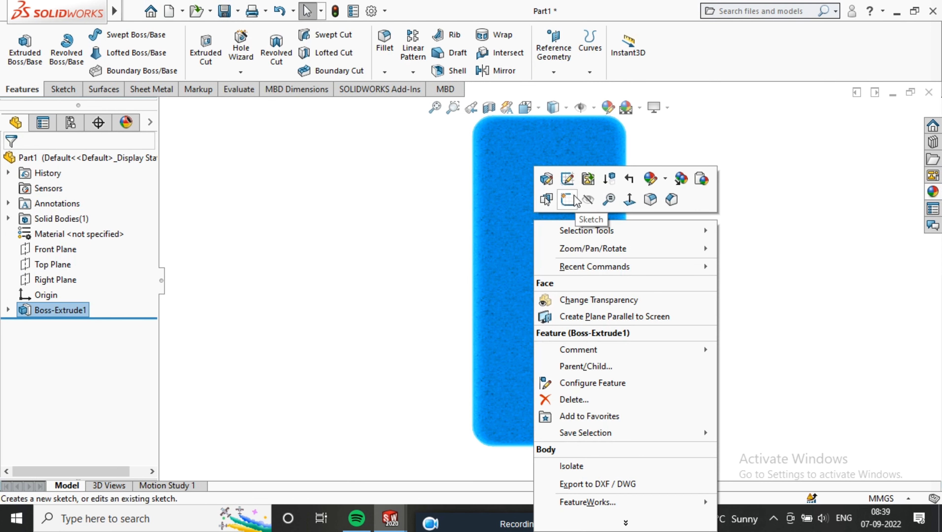
{"action": "left_click", "coordinate": [570, 203]}
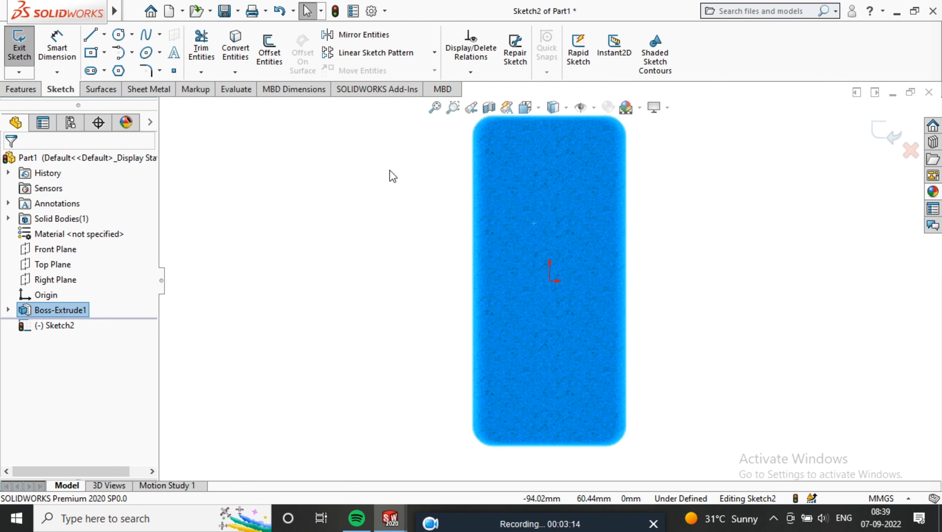
Offset the face's outline 0.5 mm inward with the direction reversed.
{"action": "left_click", "coordinate": [269, 56]}
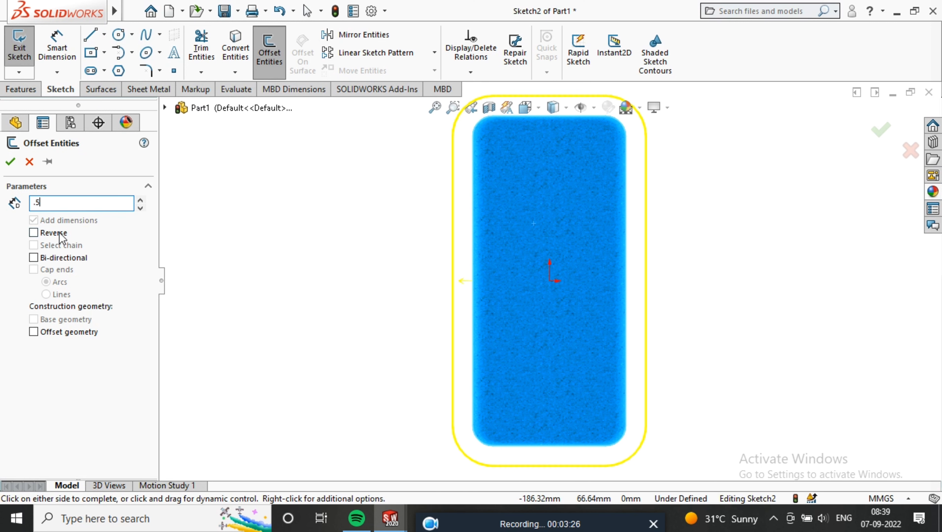
{"action": "left_click", "coordinate": [34, 234]}
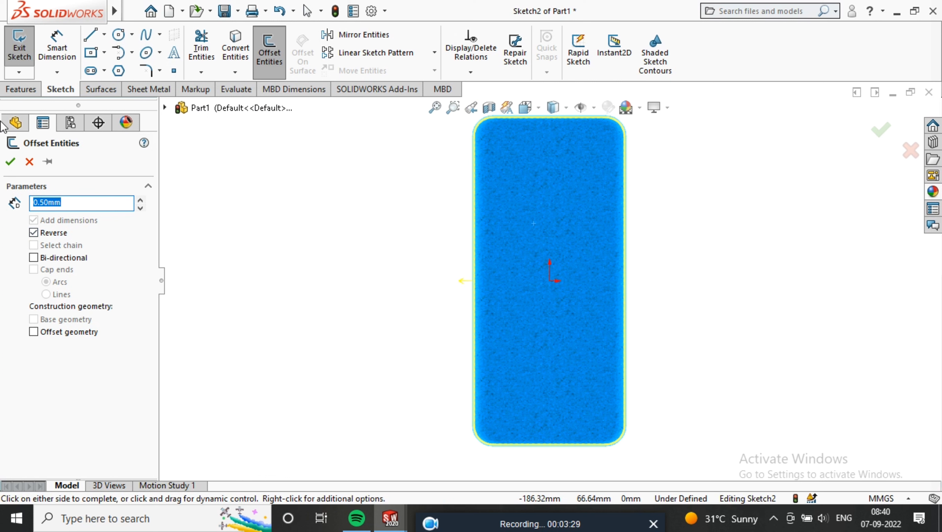
{"action": "left_click", "coordinate": [10, 161]}
{"action": "scroll", "coordinate": [484, 172], "scroll_direction": "down", "scroll_amount": 3}
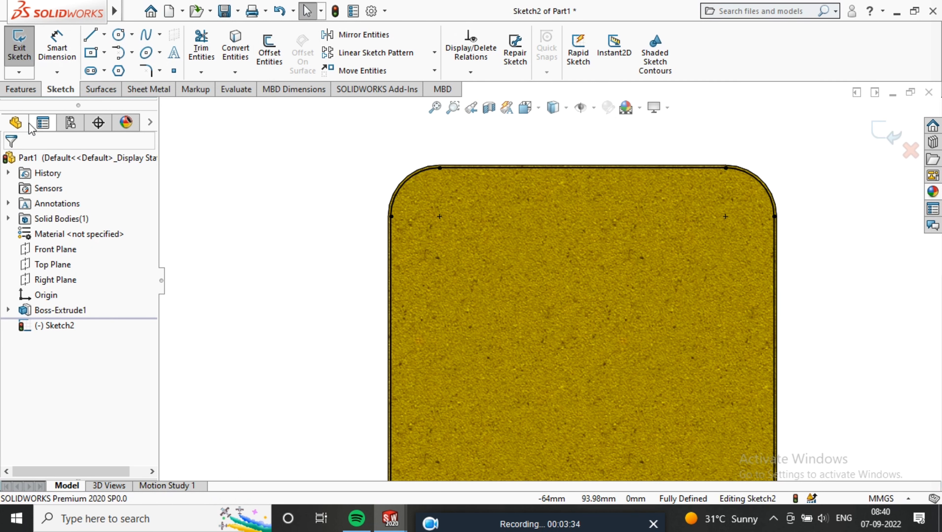
Extrude the offset outline as a blind boss to a depth of 0.5 mm, merged with the body.
{"action": "left_click", "coordinate": [23, 90]}
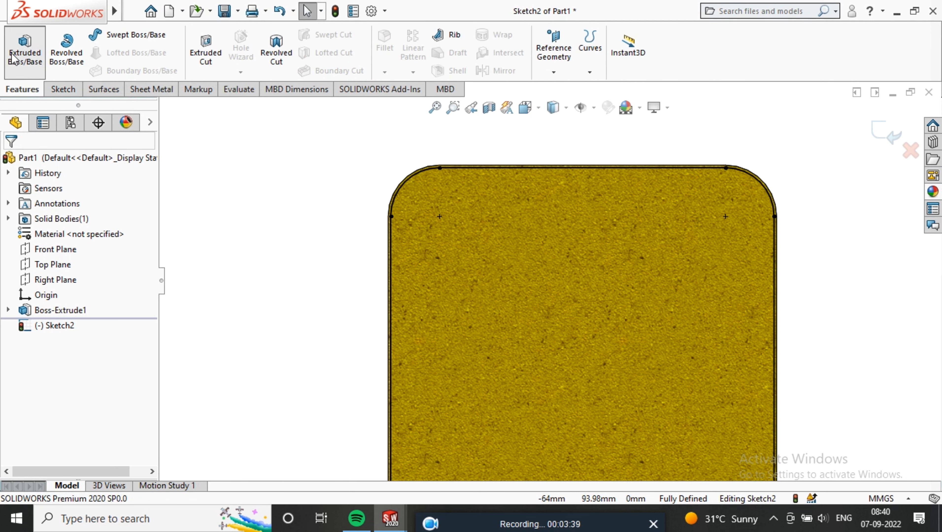
{"action": "left_click", "coordinate": [25, 56]}
{"action": "type", "text": ".5"}
{"action": "key", "text": "Return"}
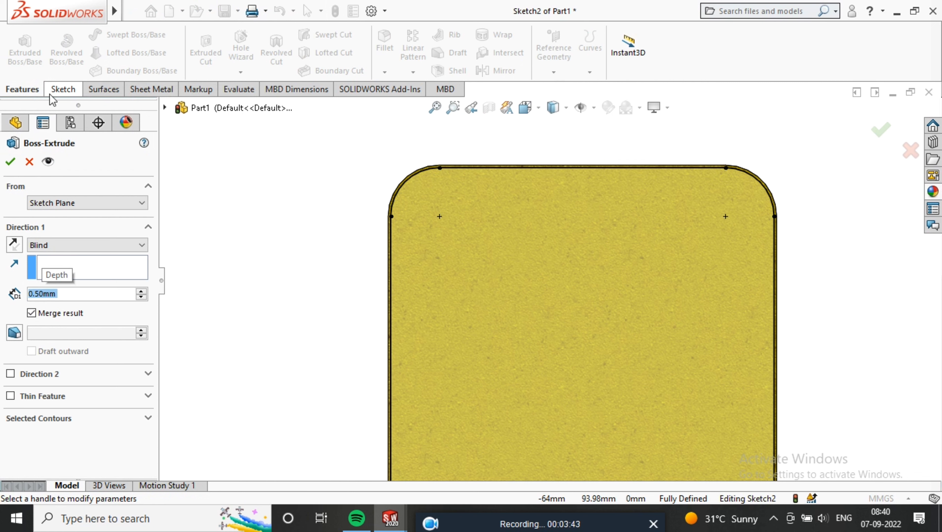
{"action": "left_click", "coordinate": [11, 162]}
Colour the thin raised screen extrusion black.
{"action": "middle_click_drag", "start_coordinate": [481, 193], "coordinate": [629, 216]}
{"action": "scroll", "coordinate": [571, 258], "scroll_direction": "down", "scroll_amount": 3}
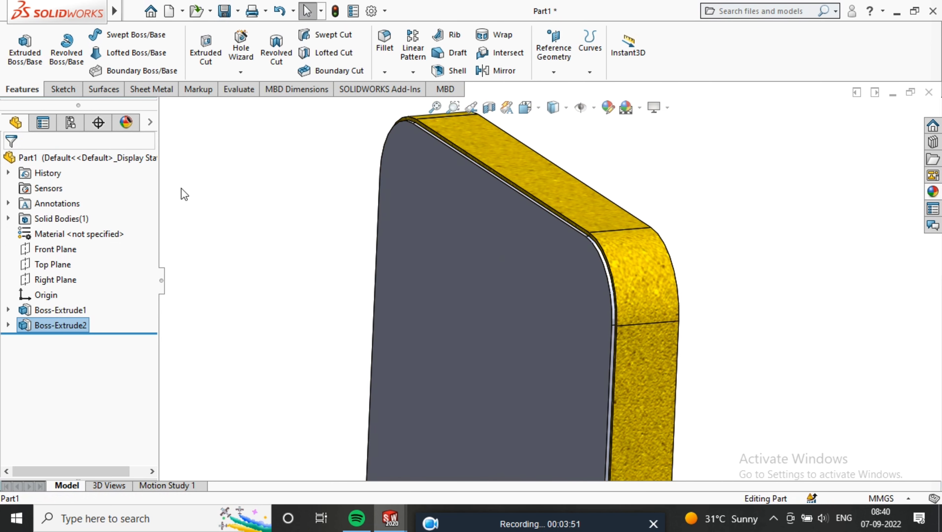
{"action": "left_click", "coordinate": [608, 107]}
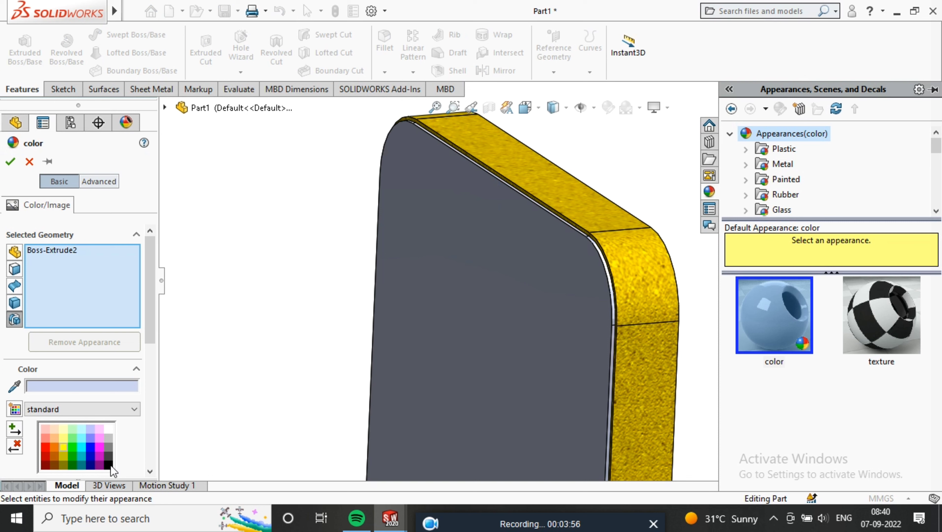
{"action": "left_click", "coordinate": [109, 465]}
{"action": "left_click", "coordinate": [11, 161]}
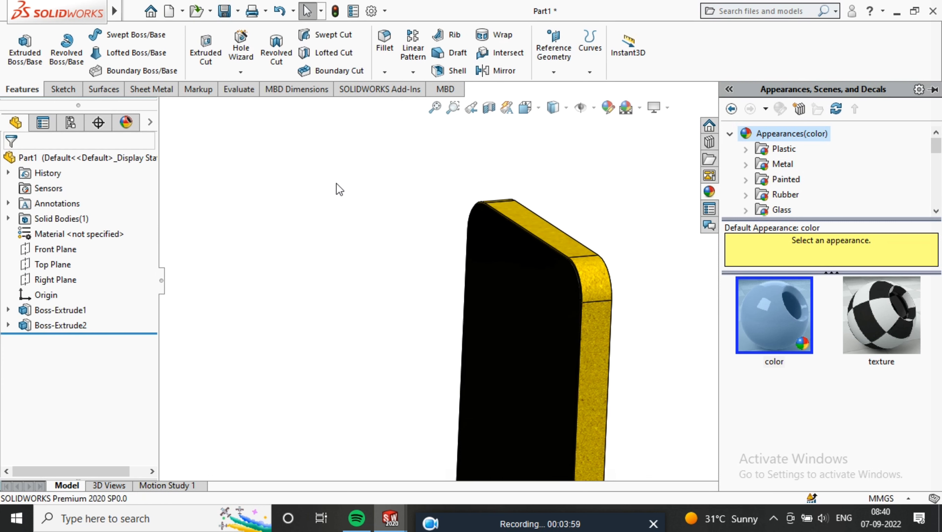
Start a sketch on the black screen face, viewed head-on, and convert the face's outline into sketch entities.
{"action": "middle_click_drag", "start_coordinate": [337, 185], "coordinate": [579, 346]}
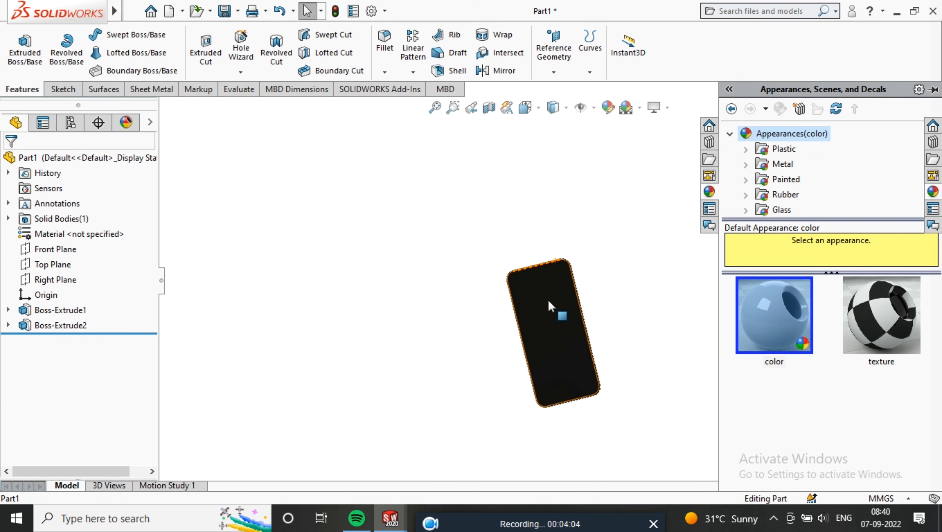
{"action": "left_click", "coordinate": [551, 309]}
{"action": "left_click", "coordinate": [669, 261]}
{"action": "right_click", "coordinate": [581, 222]}
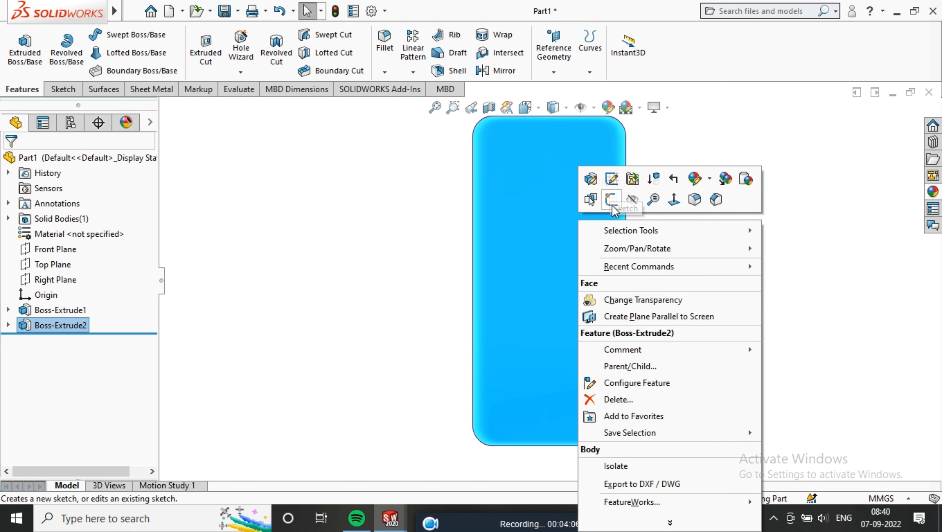
{"action": "left_click", "coordinate": [603, 206]}
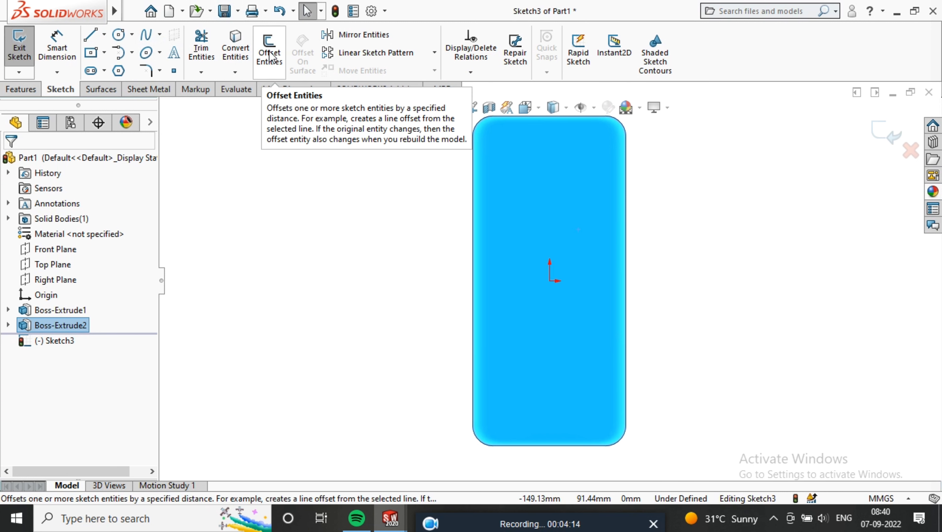
{"action": "left_click", "coordinate": [236, 50]}
Start an offset and select the converted outline's top edge, both upper corner arcs and both long sides.
{"action": "scroll", "coordinate": [561, 135], "scroll_direction": "down", "scroll_amount": 5}
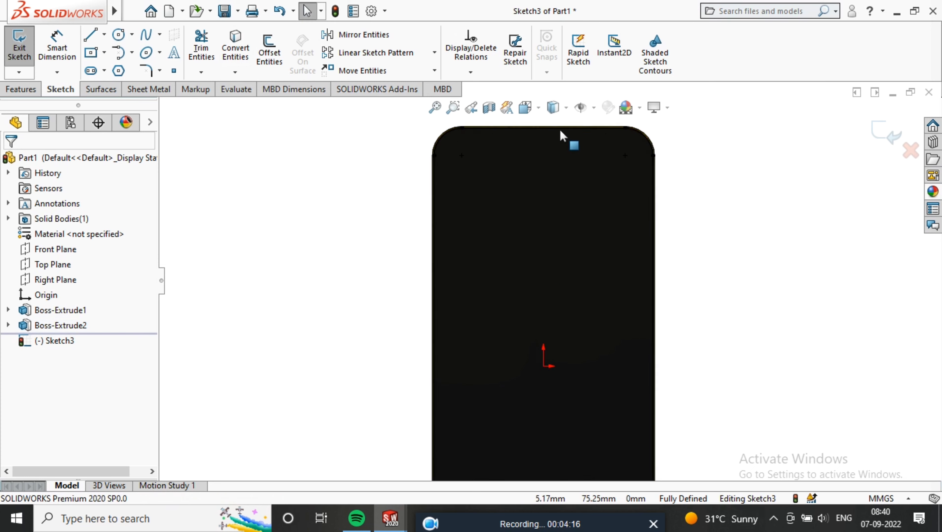
{"action": "scroll", "coordinate": [443, 173], "scroll_direction": "down", "scroll_amount": 3}
{"action": "left_click", "coordinate": [269, 51]}
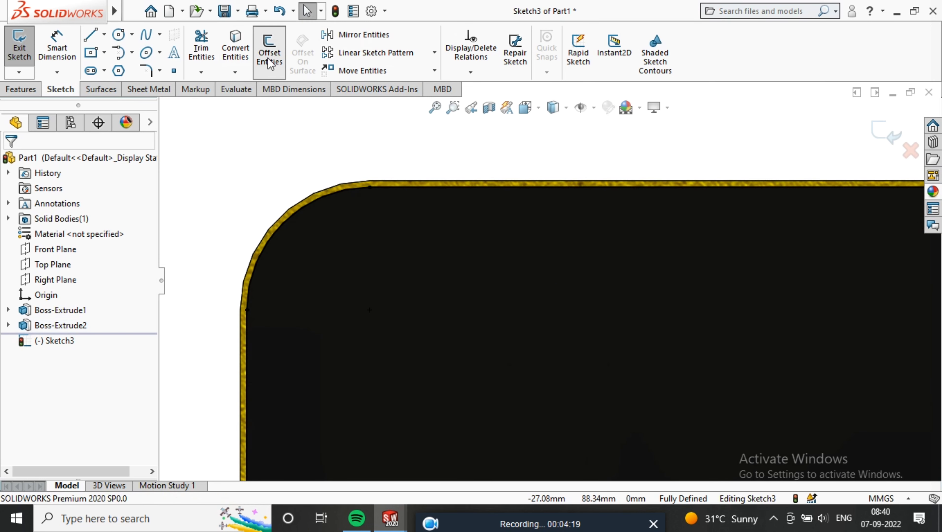
{"action": "left_click", "coordinate": [343, 192]}
{"action": "left_click", "coordinate": [247, 334]}
{"action": "scroll", "coordinate": [317, 301], "scroll_direction": "up", "scroll_amount": 5}
{"action": "scroll", "coordinate": [548, 205], "scroll_direction": "down", "scroll_amount": 5}
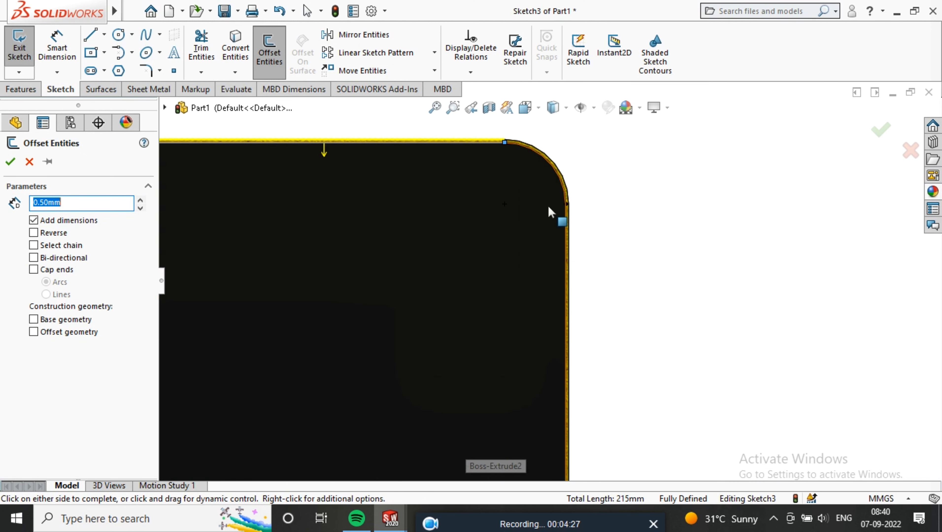
{"action": "left_click", "coordinate": [557, 173]}
{"action": "left_click", "coordinate": [566, 245]}
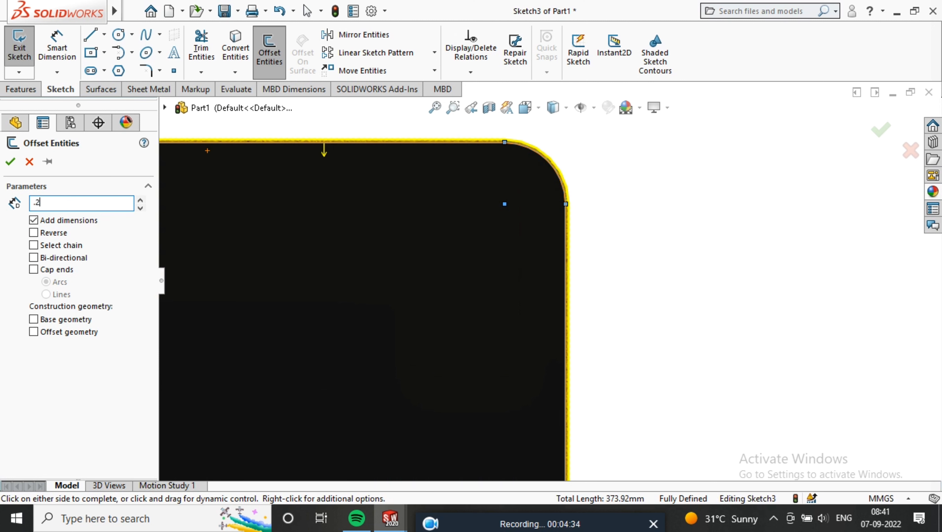
Reverse the offset of the selected top edge, upper arcs and long sides to the inside and set its distance to 2 mm.
{"action": "key", "text": "Return"}
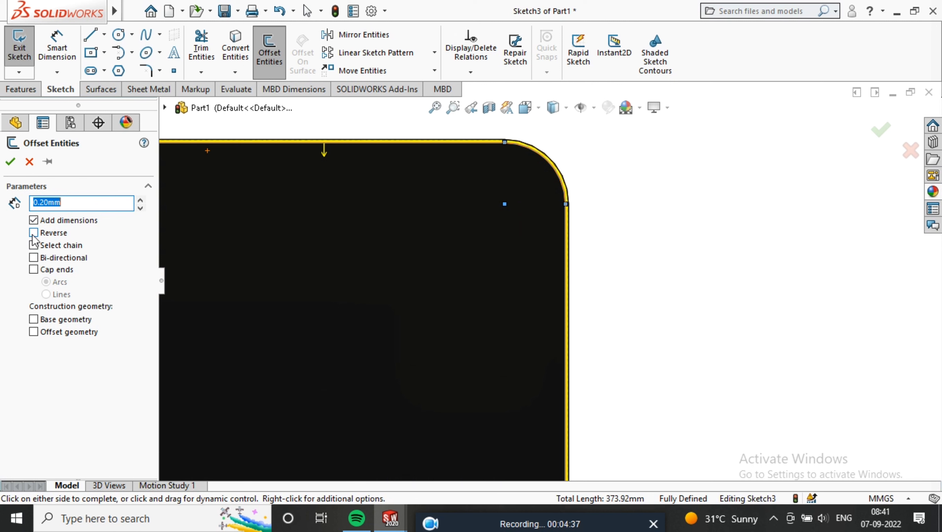
{"action": "left_click", "coordinate": [33, 233]}
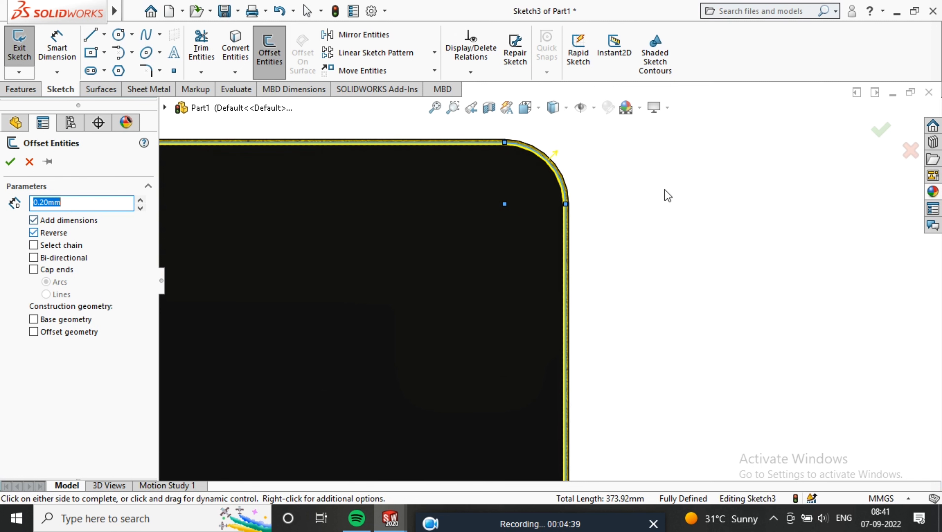
{"action": "scroll", "coordinate": [498, 189], "scroll_direction": "down", "scroll_amount": 5}
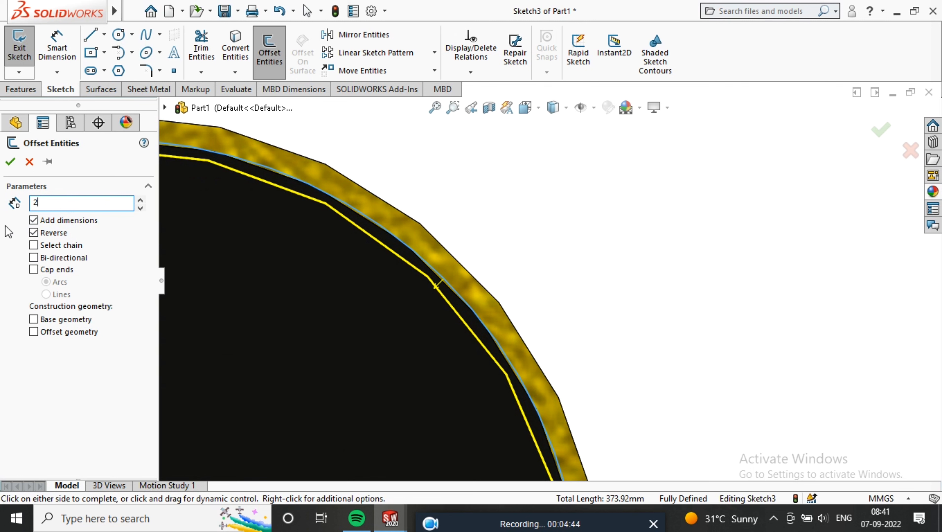
{"action": "type", "text": "2"}
{"action": "key", "text": "Return"}
{"action": "scroll", "coordinate": [448, 260], "scroll_direction": "up", "scroll_amount": 8}
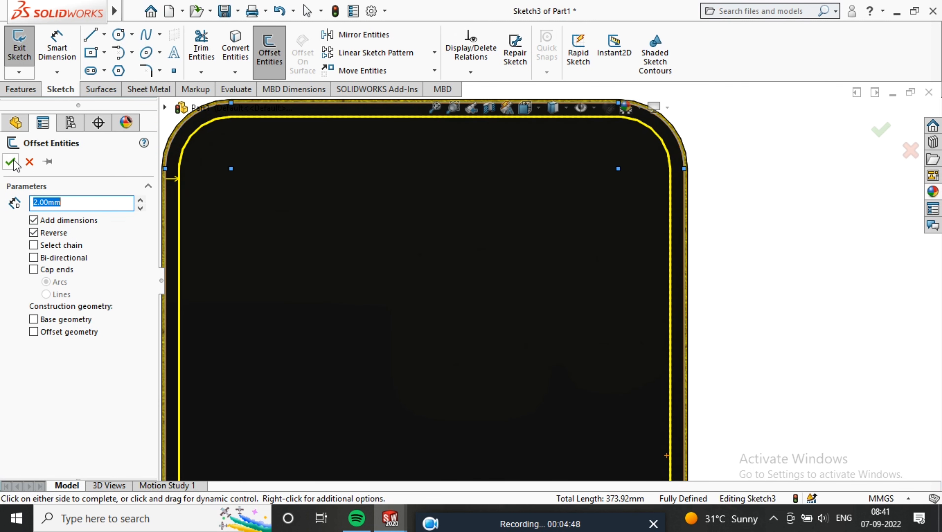
{"action": "left_click", "coordinate": [11, 161]}
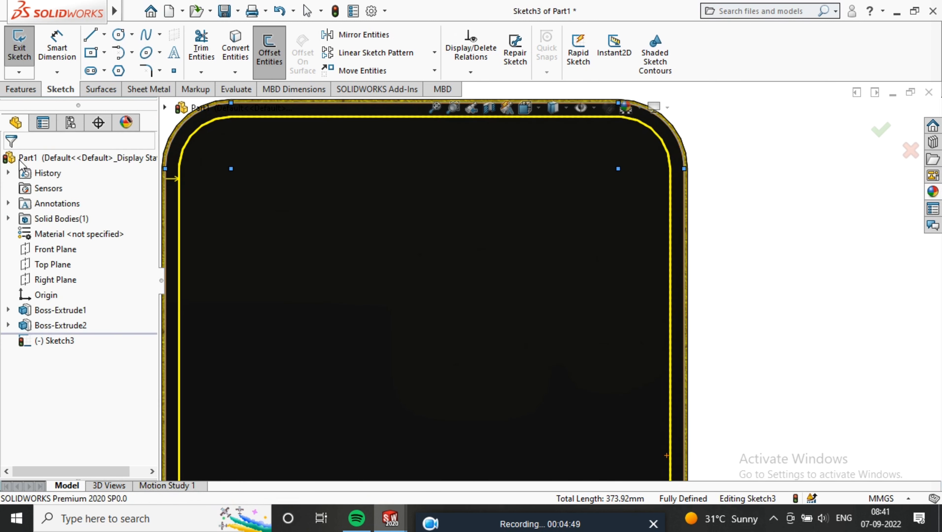
Offset the bottom edge of the screen outline inward by 3 mm.
{"action": "scroll", "coordinate": [392, 193], "scroll_direction": "up", "scroll_amount": 2}
{"action": "scroll", "coordinate": [584, 252], "scroll_direction": "down", "scroll_amount": 5}
{"action": "scroll", "coordinate": [589, 204], "scroll_direction": "up", "scroll_amount": 1}
{"action": "scroll", "coordinate": [661, 156], "scroll_direction": "down", "scroll_amount": 2}
{"action": "scroll", "coordinate": [627, 204], "scroll_direction": "up", "scroll_amount": 5}
{"action": "scroll", "coordinate": [551, 402], "scroll_direction": "up", "scroll_amount": 2}
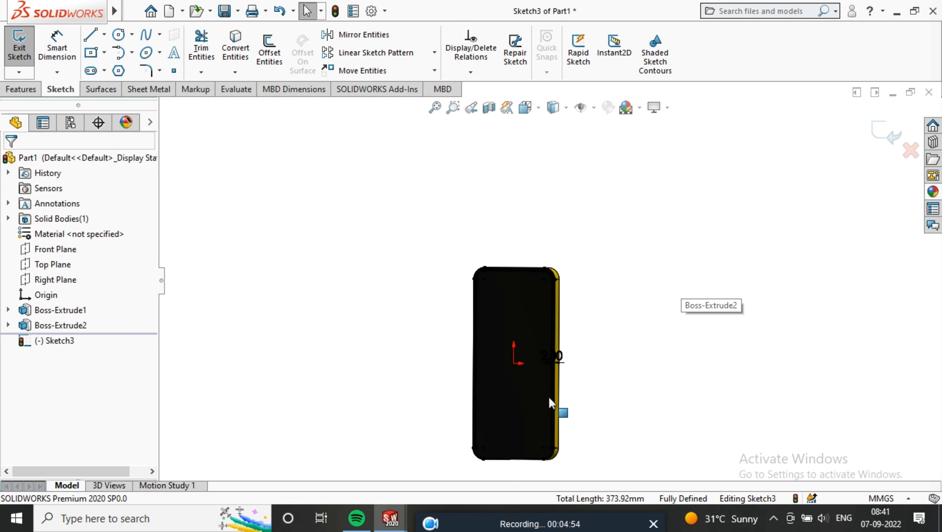
{"action": "scroll", "coordinate": [530, 439], "scroll_direction": "down", "scroll_amount": 8}
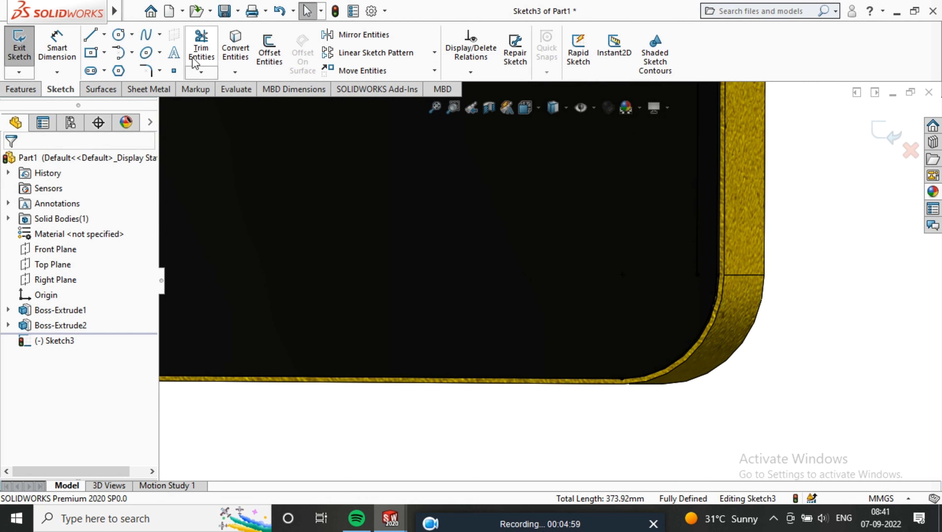
{"action": "left_click", "coordinate": [278, 54]}
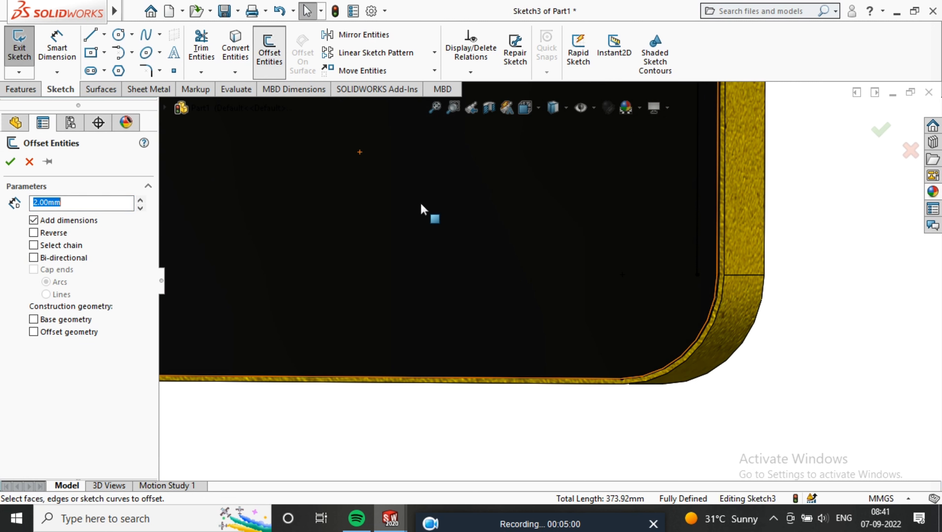
{"action": "left_click", "coordinate": [558, 379]}
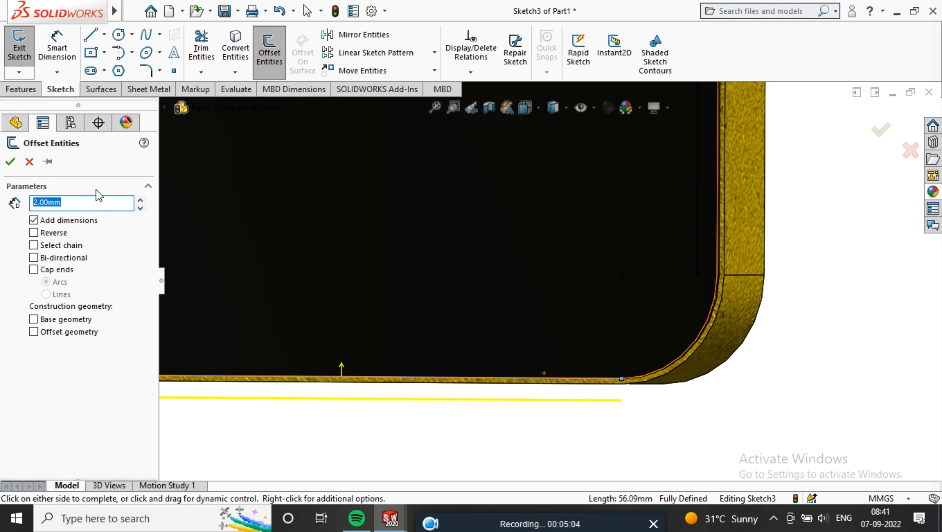
{"action": "left_click", "coordinate": [34, 232]}
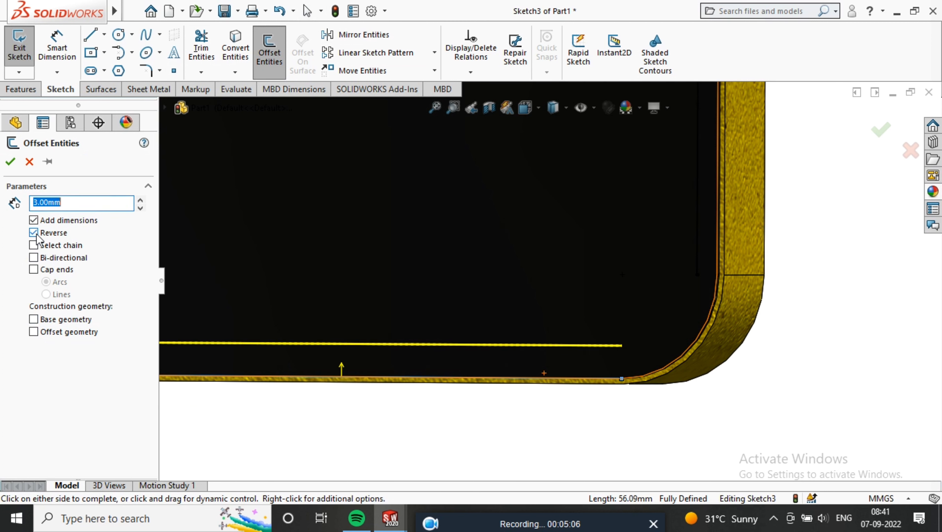
{"action": "left_click", "coordinate": [11, 163]}
Draw a tangent arc at the phone's lower-right corner joining the inset bottom line to the inset right side line.
{"action": "middle_click_drag", "start_coordinate": [680, 309], "coordinate": [632, 299]}
{"action": "key", "text": "ctrl+8"}
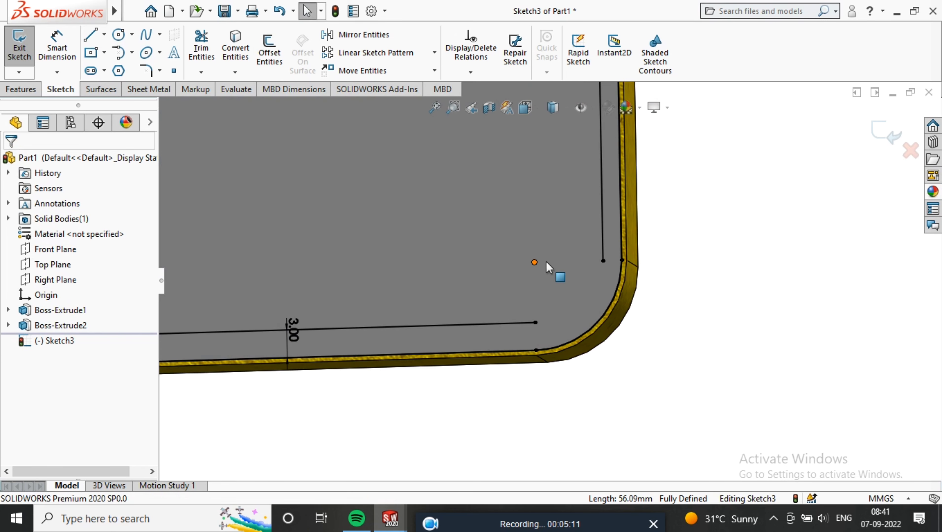
{"action": "left_click", "coordinate": [123, 56]}
{"action": "left_click", "coordinate": [535, 323]}
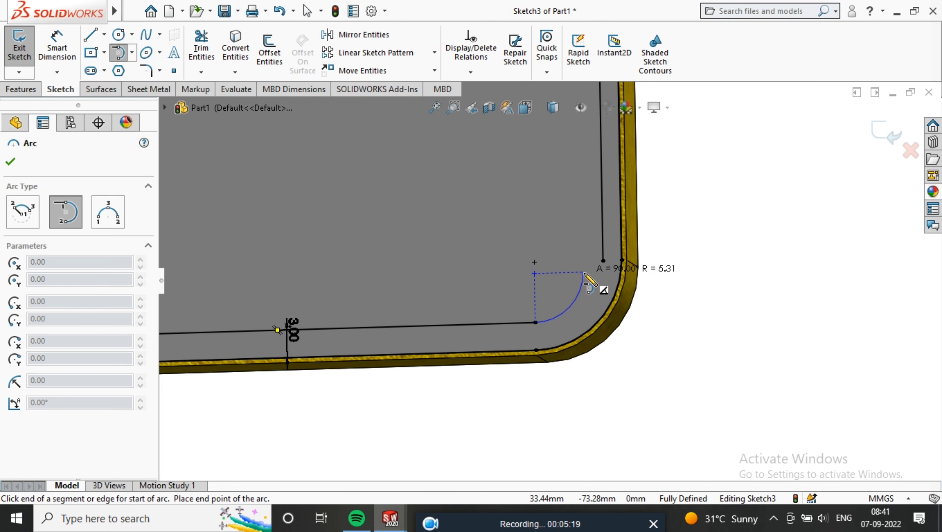
{"action": "left_click", "coordinate": [603, 260]}
{"action": "right_click", "coordinate": [796, 221]}
{"action": "left_click", "coordinate": [820, 230]}
Draw a tangent arc at the phone's lower-left corner joining the inset left side line to the inset bottom line.
{"action": "scroll", "coordinate": [736, 251], "scroll_direction": "up", "scroll_amount": 5}
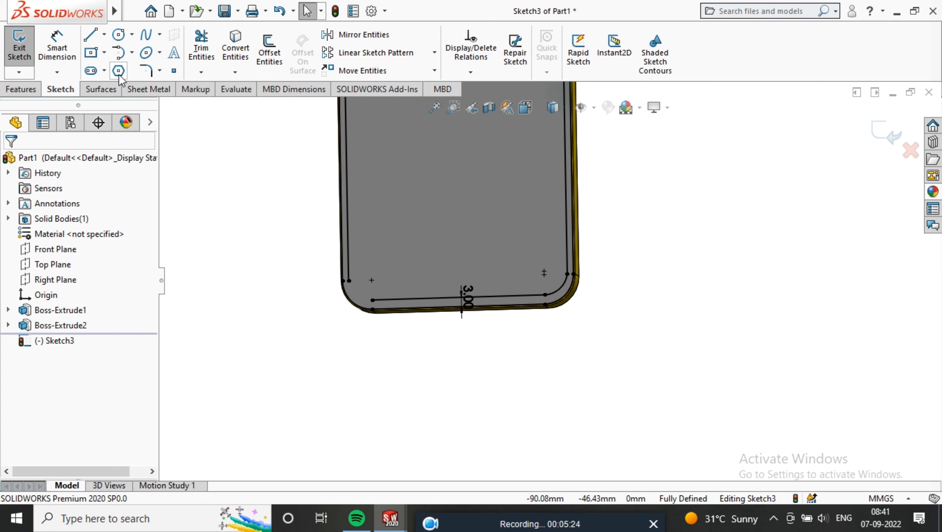
{"action": "left_click", "coordinate": [120, 57]}
{"action": "left_click", "coordinate": [349, 281]}
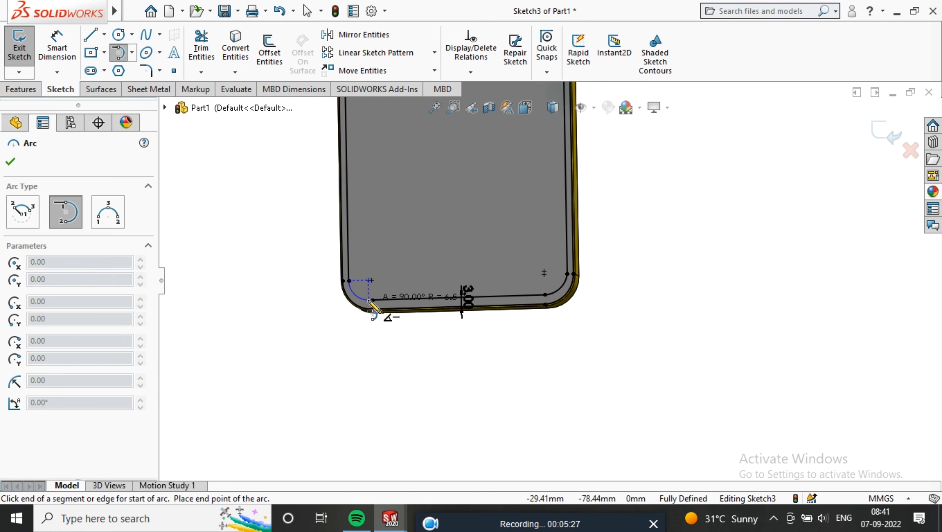
{"action": "right_click", "coordinate": [373, 300]}
{"action": "left_click", "coordinate": [412, 359]}
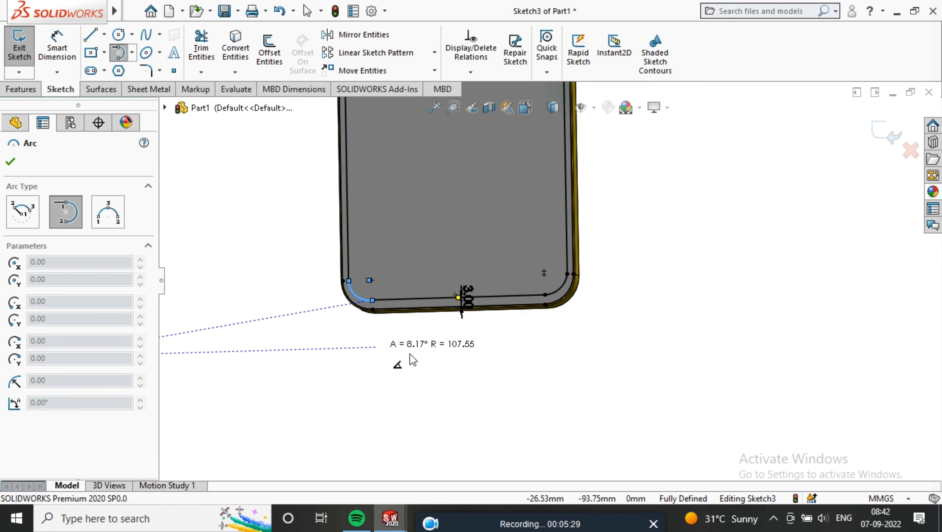
Sketch a circle about 6.6 mm in diameter centred on the midpoint of the inset outline's top line.
{"action": "scroll", "coordinate": [570, 293], "scroll_direction": "up", "scroll_amount": 2}
{"action": "scroll", "coordinate": [573, 300], "scroll_direction": "up", "scroll_amount": 2}
{"action": "scroll", "coordinate": [481, 278], "scroll_direction": "down", "scroll_amount": 8}
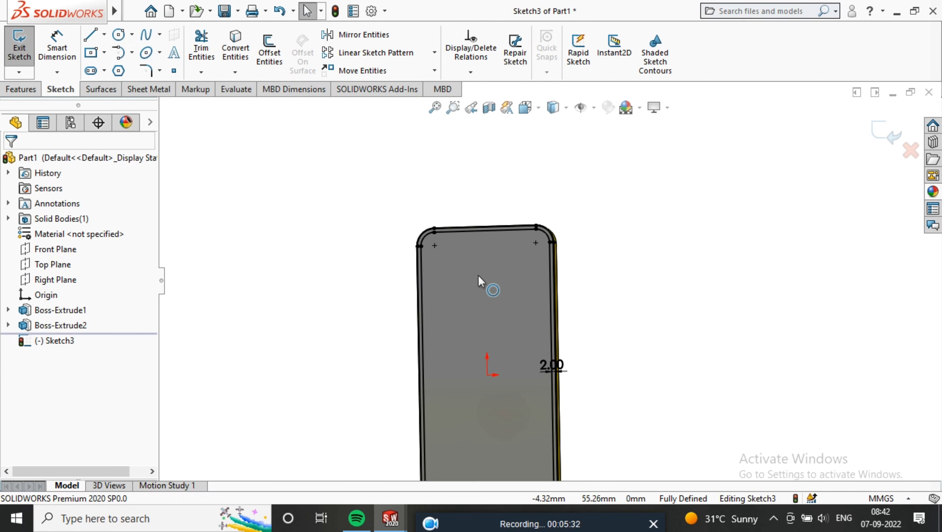
{"action": "scroll", "coordinate": [484, 235], "scroll_direction": "down", "scroll_amount": 3}
{"action": "middle_click_drag", "start_coordinate": [547, 257], "coordinate": [475, 214]}
{"action": "scroll", "coordinate": [500, 260], "scroll_direction": "up", "scroll_amount": 4}
{"action": "middle_click_drag", "start_coordinate": [547, 296], "coordinate": [610, 326]}
{"action": "scroll", "coordinate": [529, 257], "scroll_direction": "down", "scroll_amount": 4}
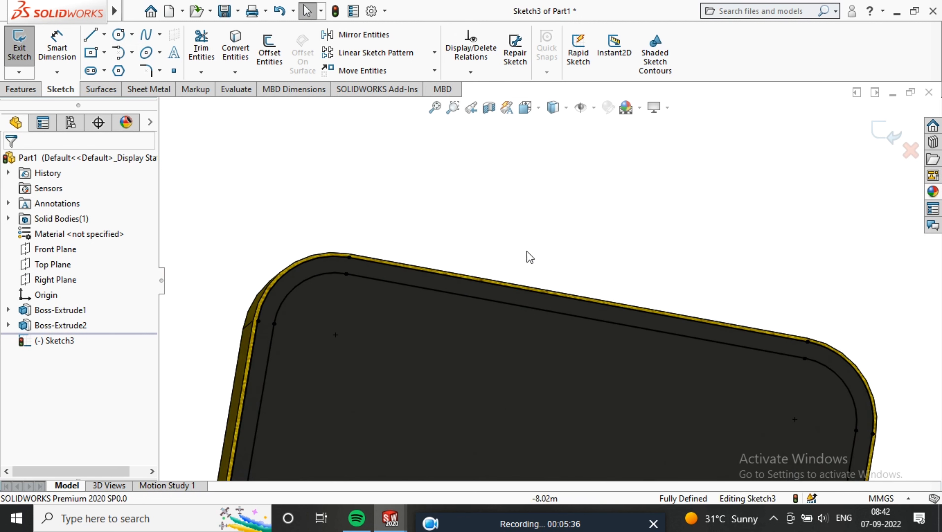
{"action": "left_click", "coordinate": [126, 37]}
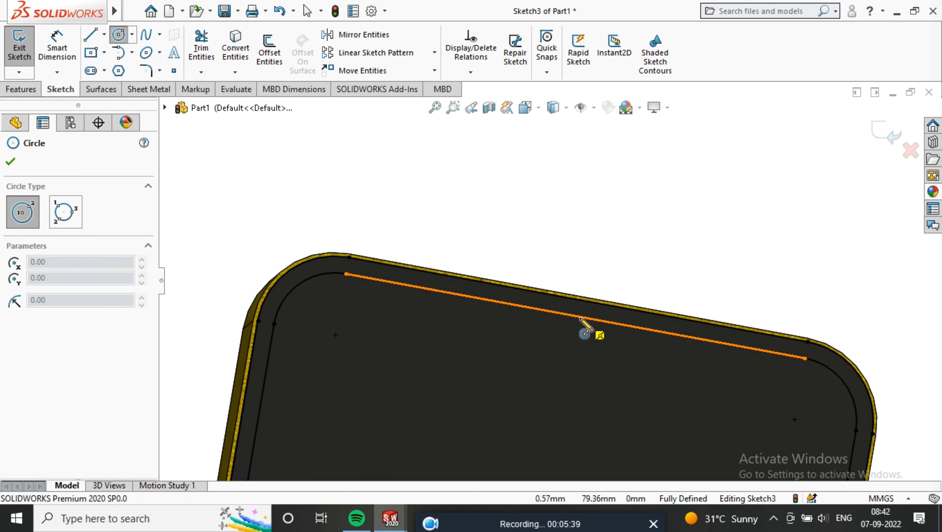
{"action": "left_click", "coordinate": [576, 316]}
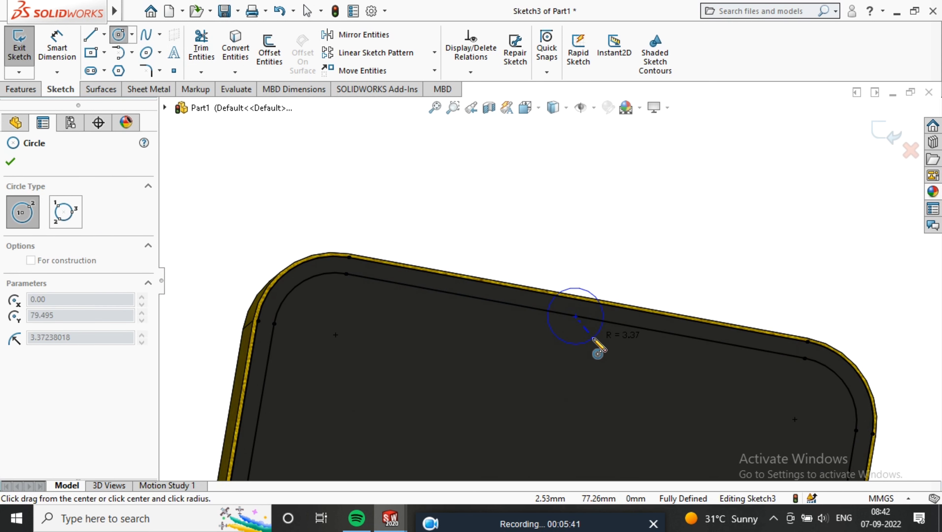
{"action": "left_click", "coordinate": [593, 339]}
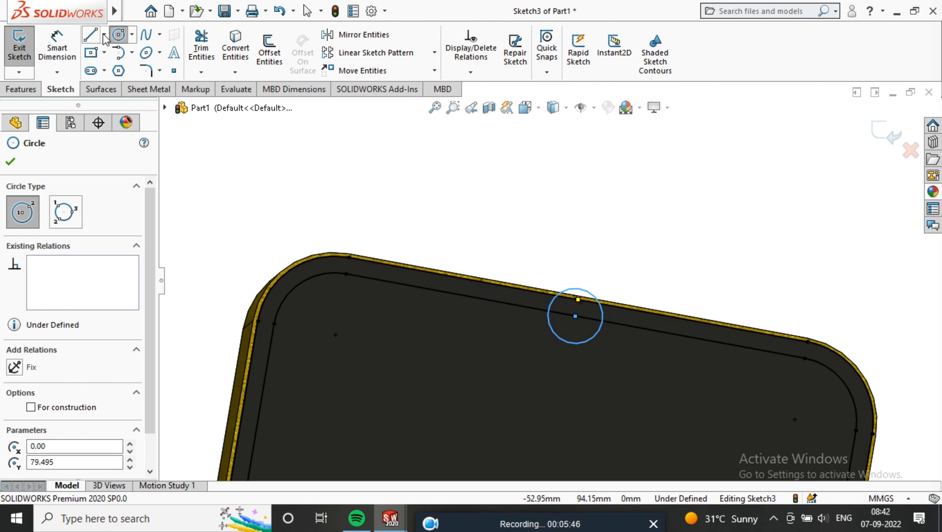
Dimension the circle on the inset top line to a diameter of 5 mm.
{"action": "left_click", "coordinate": [76, 48]}
{"action": "left_click", "coordinate": [565, 296]}
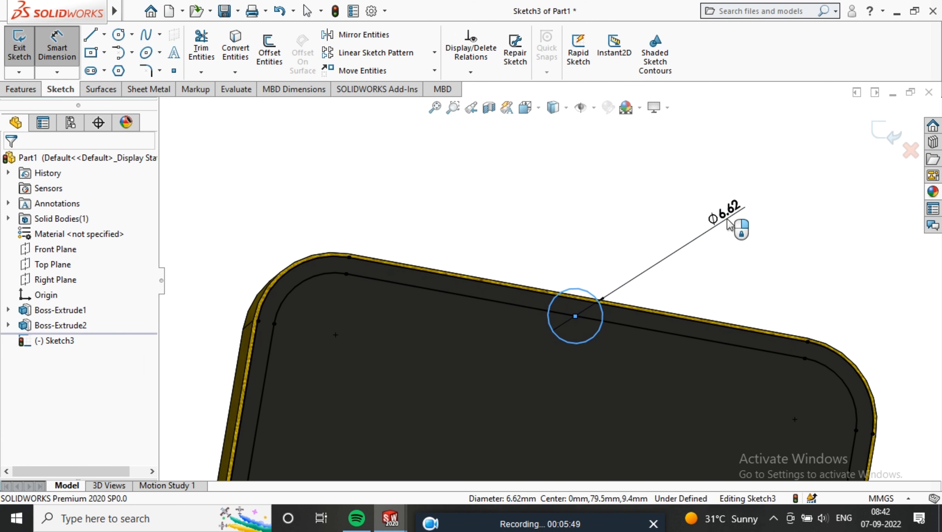
{"action": "left_click", "coordinate": [723, 223]}
{"action": "type", "text": "5"}
{"action": "key", "text": "Return"}
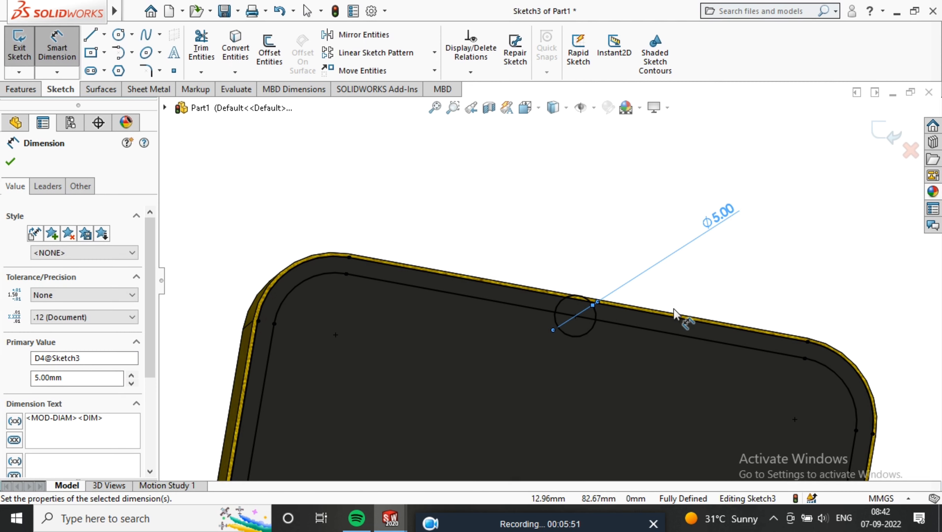
Sketch a smaller circle concentric with the 5 mm circle and dimension its diameter to 2.5 mm.
{"action": "scroll", "coordinate": [473, 300], "scroll_direction": "down", "scroll_amount": 3}
{"action": "left_click", "coordinate": [118, 34]}
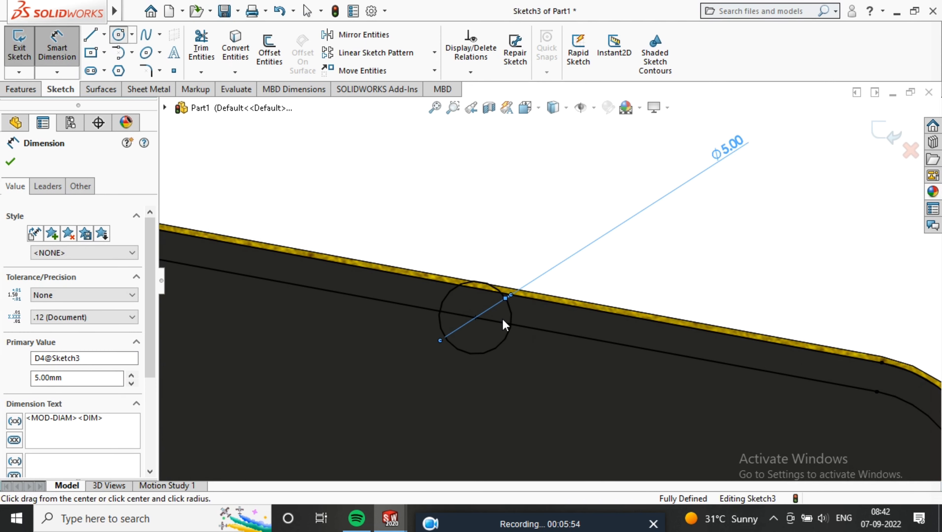
{"action": "left_click", "coordinate": [475, 316]}
{"action": "left_click", "coordinate": [487, 331]}
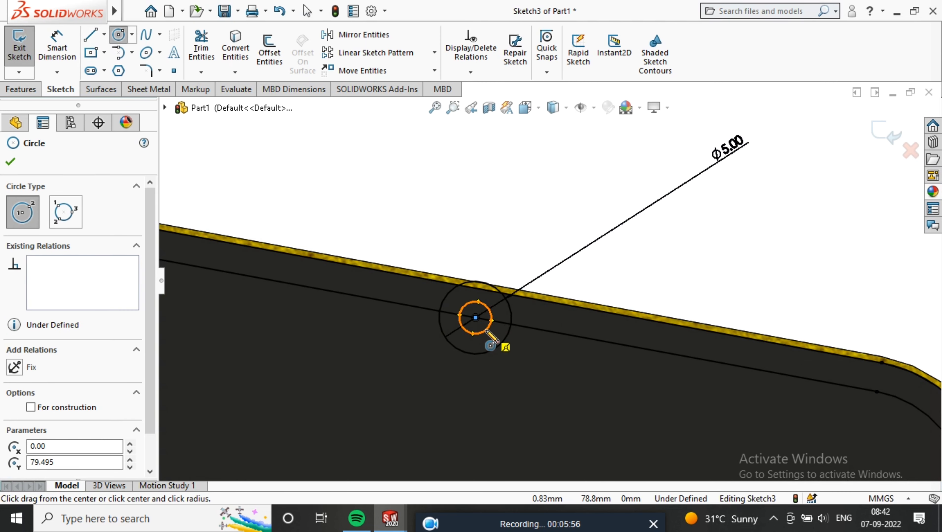
{"action": "left_click", "coordinate": [65, 47]}
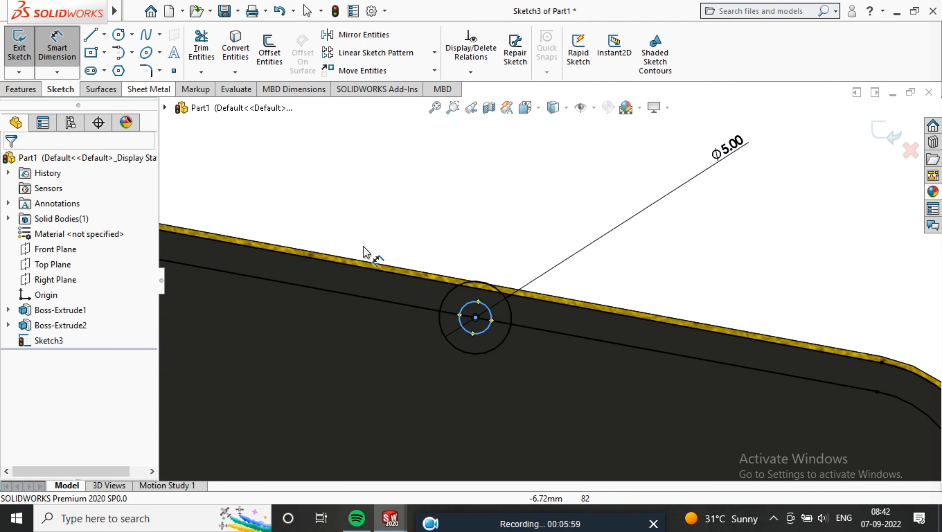
{"action": "left_click", "coordinate": [496, 320]}
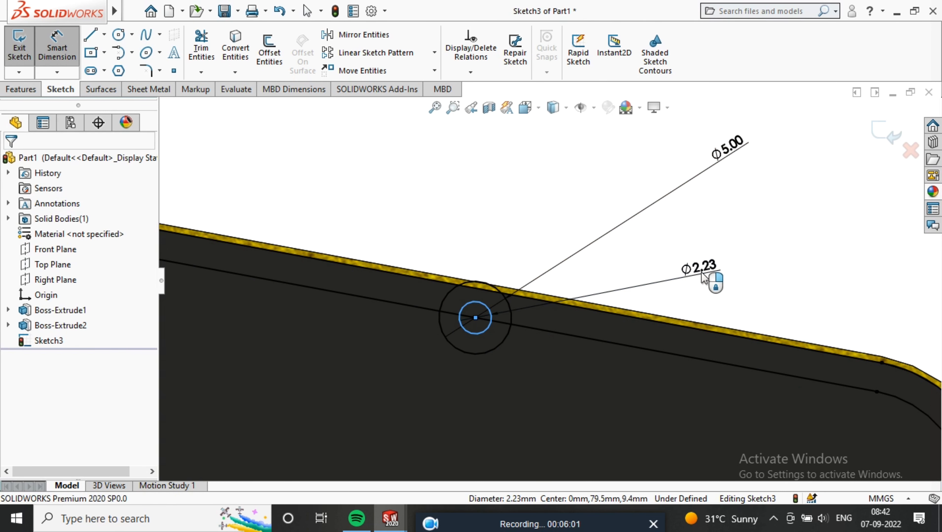
{"action": "left_click", "coordinate": [701, 275]}
{"action": "type", "text": "2.6"}
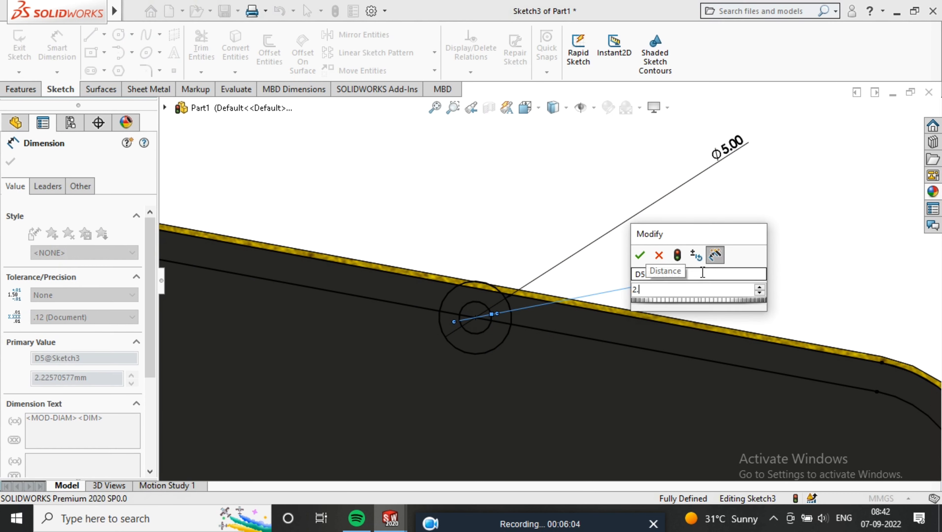
{"action": "key", "text": "Escape"}
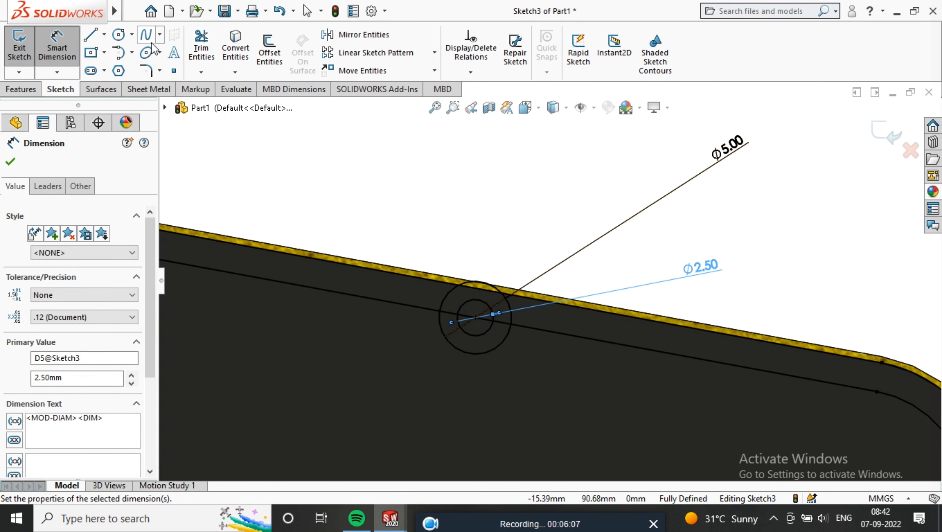
Trim the 5 mm circle's upper part, the inset line inside it and the outer top edge span, keeping the lower arc and inner circle.
{"action": "left_click", "coordinate": [201, 47]}
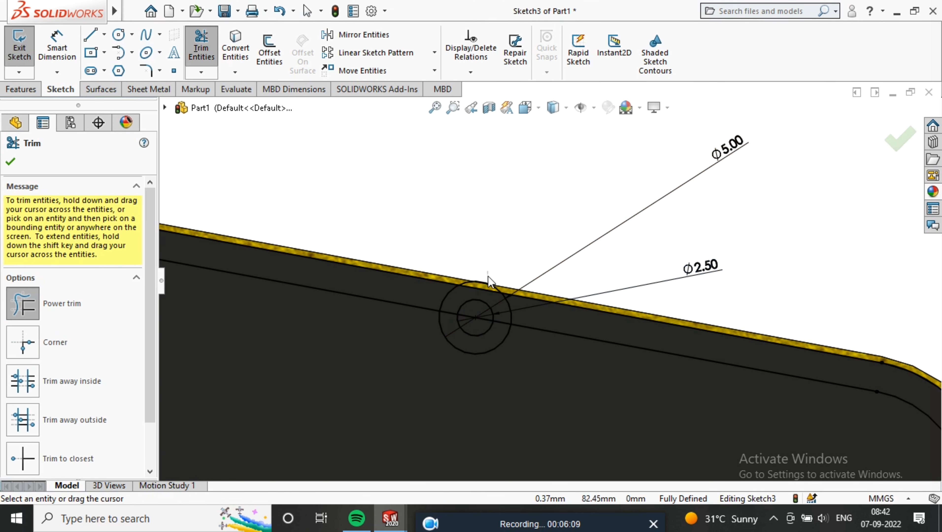
{"action": "left_click_drag", "start_coordinate": [487, 285], "coordinate": [446, 293]}
{"action": "mouse_move", "coordinate": [510, 313]}
{"action": "left_mouse_down"}
{"action": "mouse_move", "coordinate": [532, 321]}
{"action": "mouse_move", "coordinate": [511, 326]}
{"action": "left_mouse_up"}
{"action": "scroll", "coordinate": [506, 324], "scroll_direction": "down", "scroll_amount": 3}
{"action": "left_click_drag", "start_coordinate": [369, 293], "coordinate": [370, 295]}
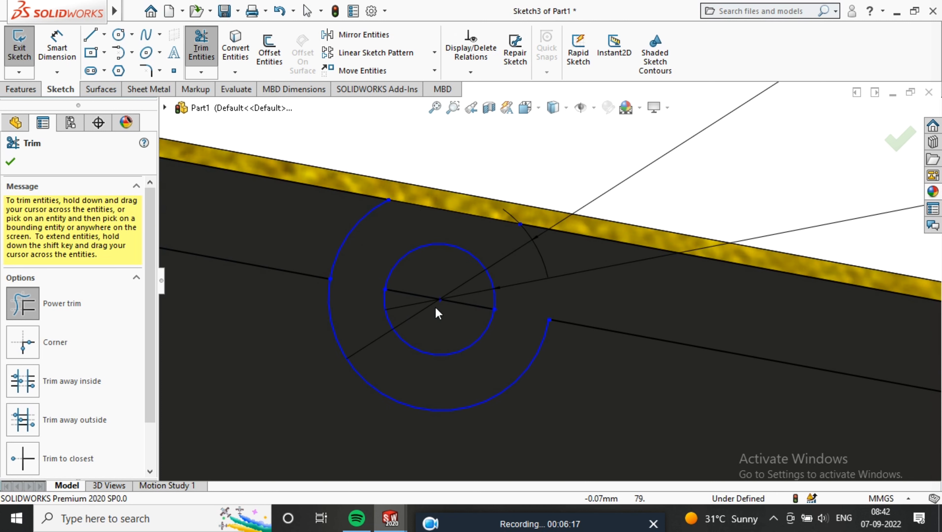
{"action": "left_click_drag", "start_coordinate": [448, 289], "coordinate": [440, 310]}
{"action": "scroll", "coordinate": [440, 310], "scroll_direction": "up", "scroll_amount": 3}
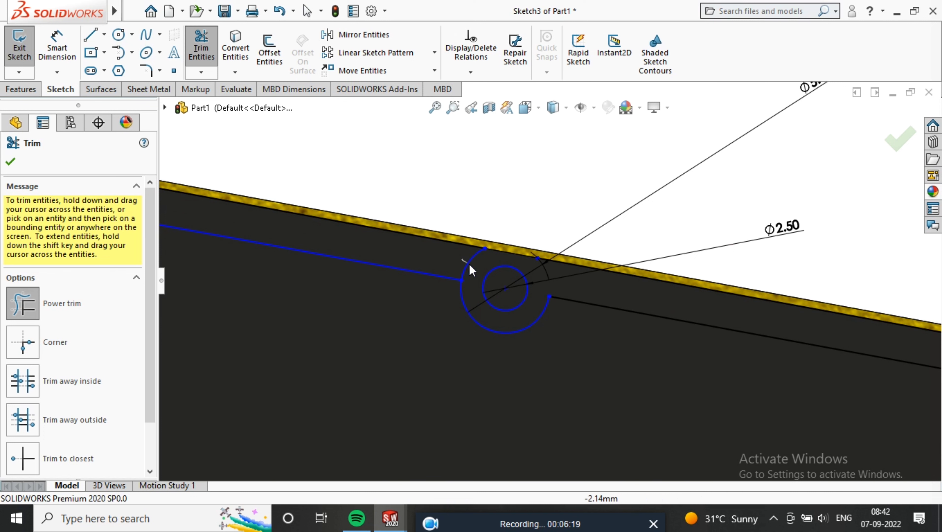
{"action": "scroll", "coordinate": [546, 278], "scroll_direction": "up", "scroll_amount": 5}
{"action": "scroll", "coordinate": [546, 279], "scroll_direction": "down", "scroll_amount": 10}
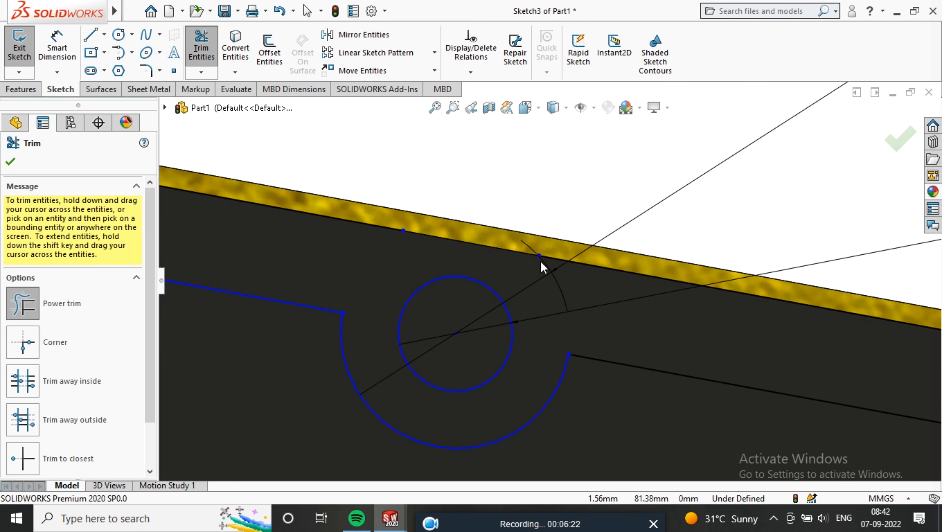
{"action": "scroll", "coordinate": [546, 287], "scroll_direction": "up", "scroll_amount": 4}
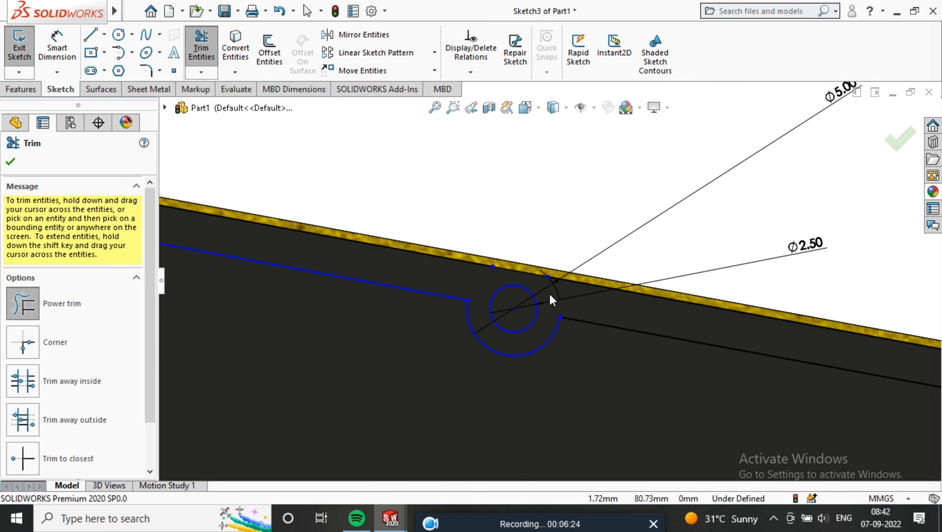
Draw a line bridging the trimmed gap in the outer outline's top edge above the camera circle.
{"action": "left_click", "coordinate": [104, 35]}
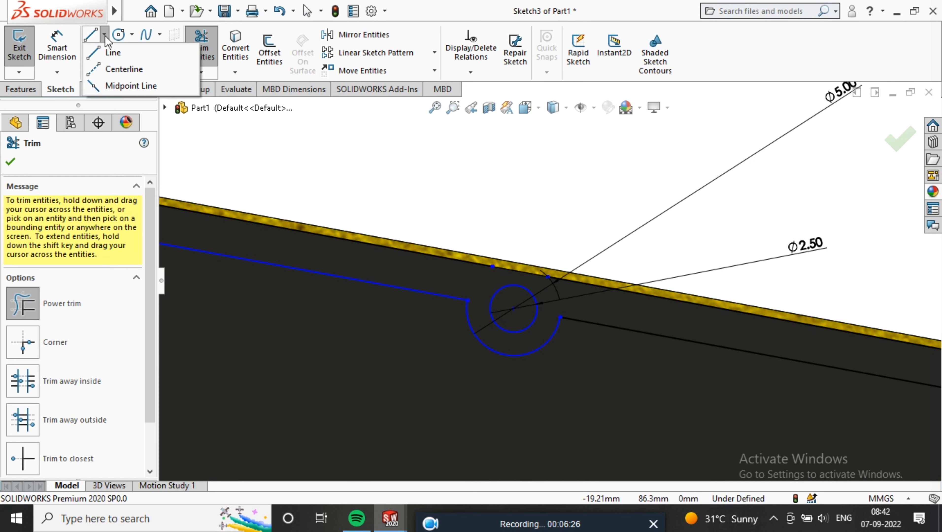
{"action": "left_click", "coordinate": [114, 55]}
{"action": "left_click", "coordinate": [492, 267]}
{"action": "left_click", "coordinate": [547, 277]}
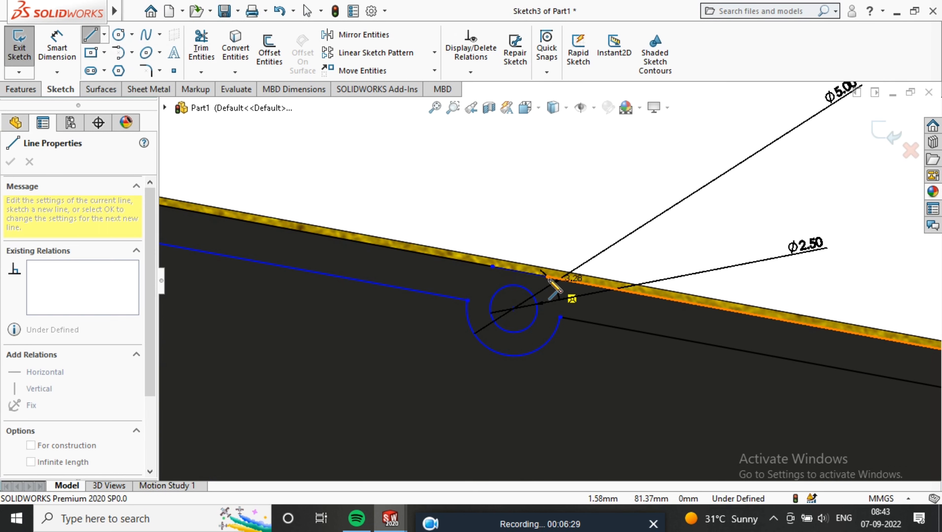
End the line command and examine the display outline around the camera notch and rounded corners.
{"action": "right_click", "coordinate": [555, 268]}
{"action": "left_click", "coordinate": [599, 204]}
{"action": "scroll", "coordinate": [600, 260], "scroll_direction": "up", "scroll_amount": 5}
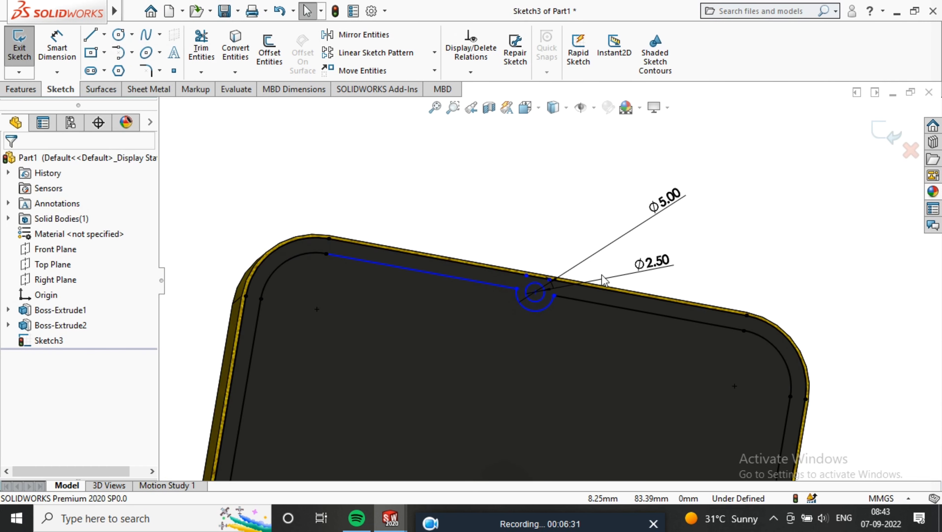
{"action": "scroll", "coordinate": [585, 330], "scroll_direction": "down", "scroll_amount": 5}
{"action": "middle_click_drag", "start_coordinate": [559, 302], "coordinate": [535, 300]}
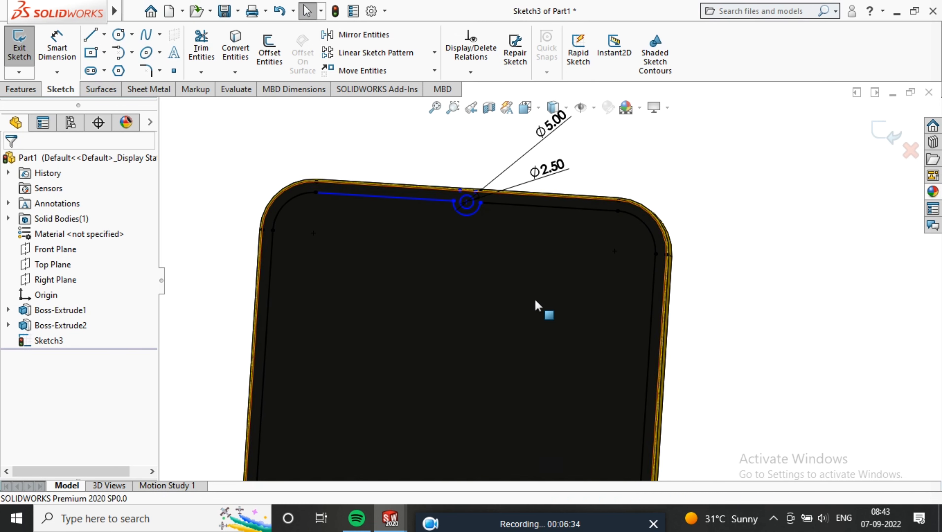
{"action": "scroll", "coordinate": [540, 298], "scroll_direction": "up", "scroll_amount": 4}
{"action": "middle_click_drag", "start_coordinate": [627, 327], "coordinate": [622, 281]}
{"action": "scroll", "coordinate": [562, 252], "scroll_direction": "down", "scroll_amount": 6}
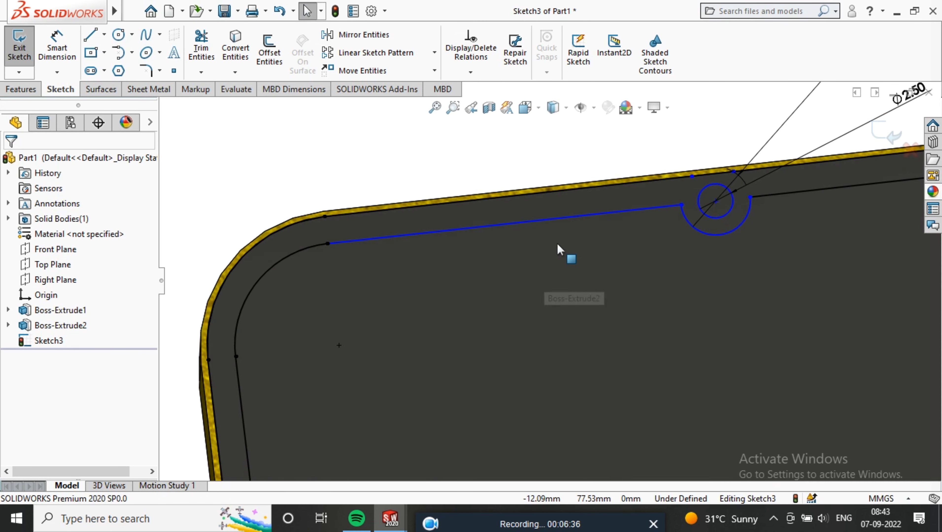
{"action": "scroll", "coordinate": [690, 250], "scroll_direction": "up", "scroll_amount": 5}
{"action": "scroll", "coordinate": [664, 270], "scroll_direction": "down", "scroll_amount": 5}
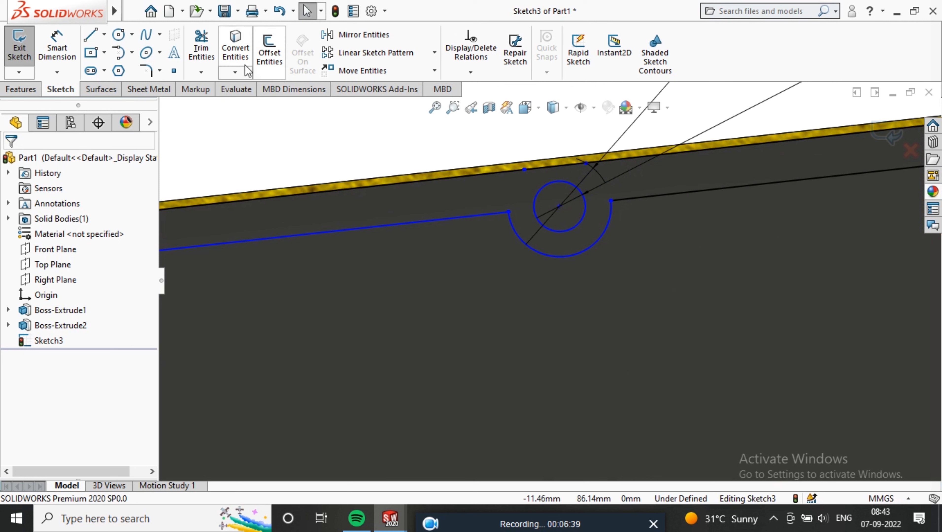
Round both corners where the notch arc meets the inset top line with 2 mm sketch fillets.
{"action": "left_click", "coordinate": [146, 71]}
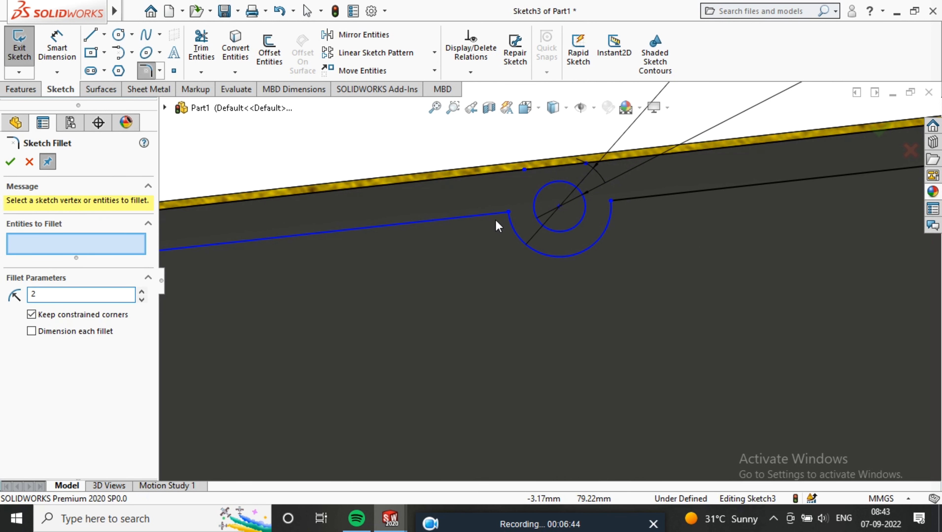
{"action": "type", "text": "2"}
{"action": "left_click", "coordinate": [510, 211]}
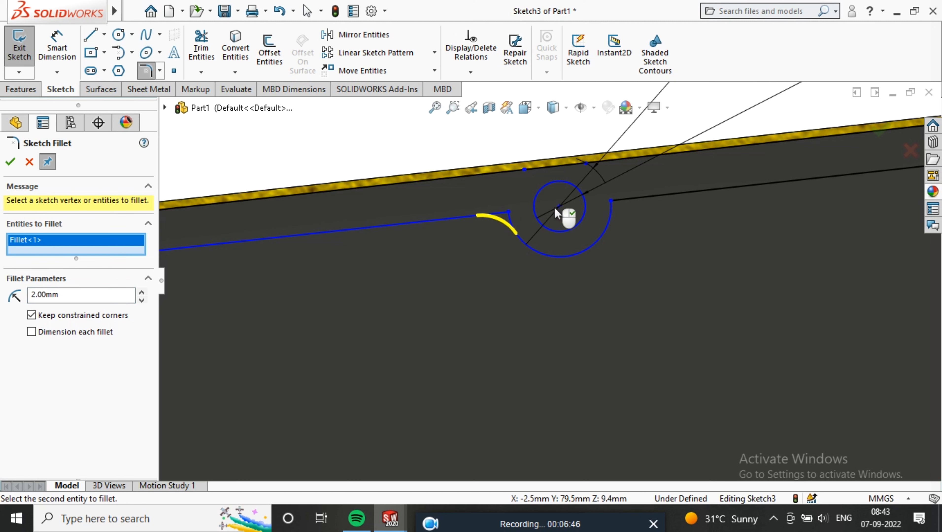
{"action": "left_click", "coordinate": [611, 201]}
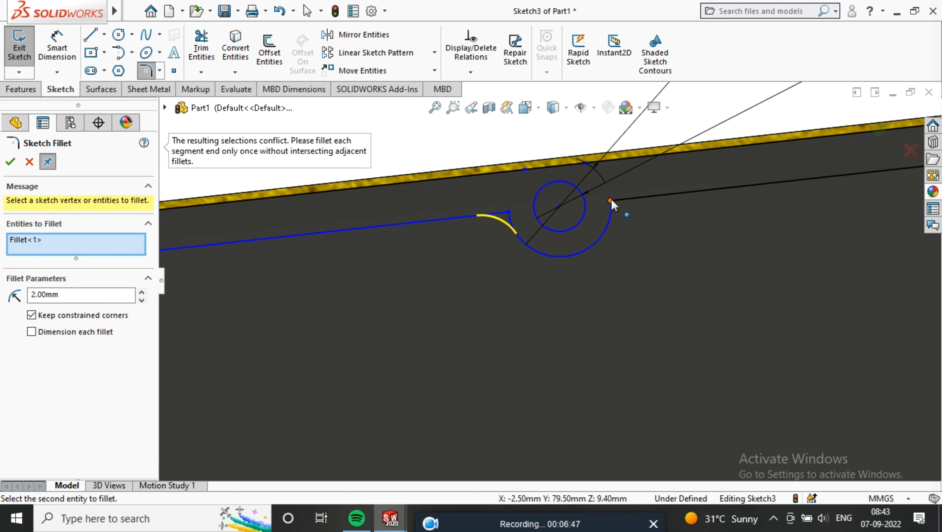
{"action": "left_click", "coordinate": [613, 216]}
{"action": "left_click", "coordinate": [629, 199]}
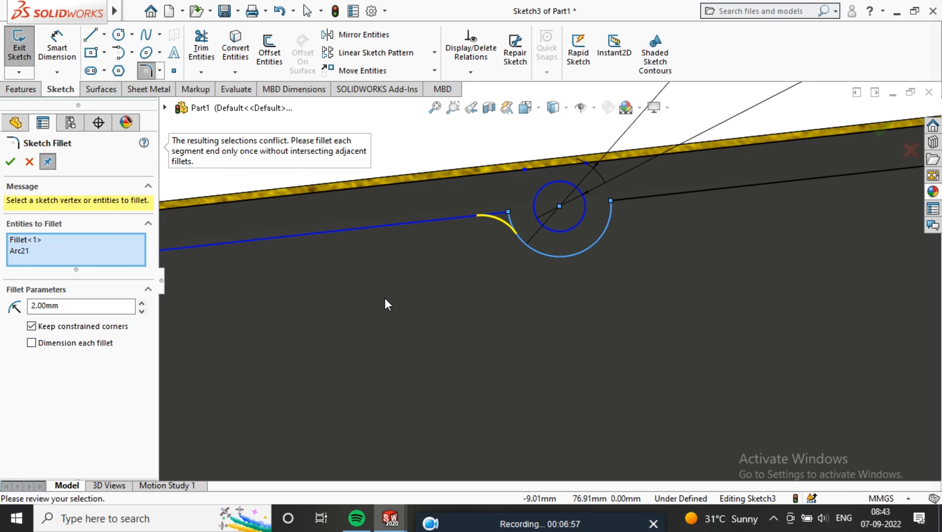
{"action": "mouse_move", "coordinate": [444, 523]}
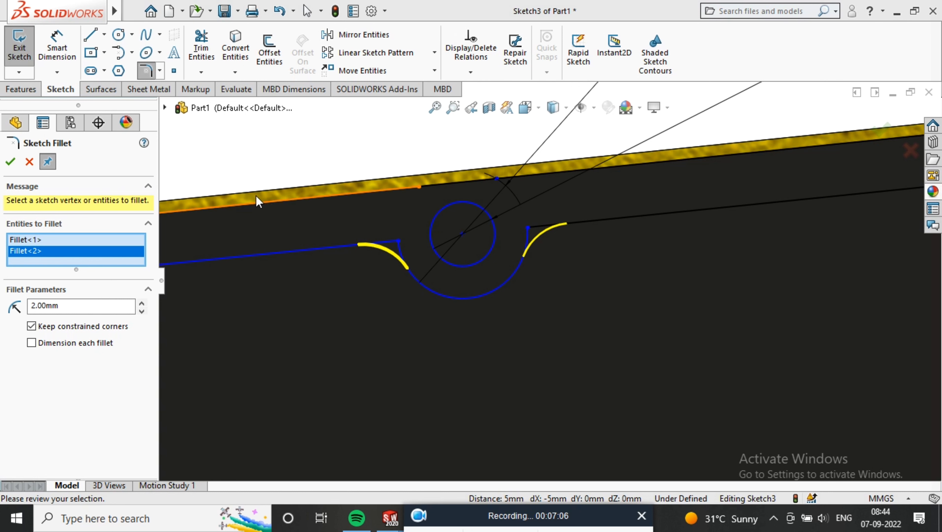
{"action": "left_click", "coordinate": [11, 162]}
{"action": "scroll", "coordinate": [595, 313], "scroll_direction": "up", "scroll_amount": 7}
{"action": "middle_click_drag", "start_coordinate": [575, 318], "coordinate": [584, 349]}
{"action": "scroll", "coordinate": [584, 349], "scroll_direction": "down", "scroll_amount": 4}
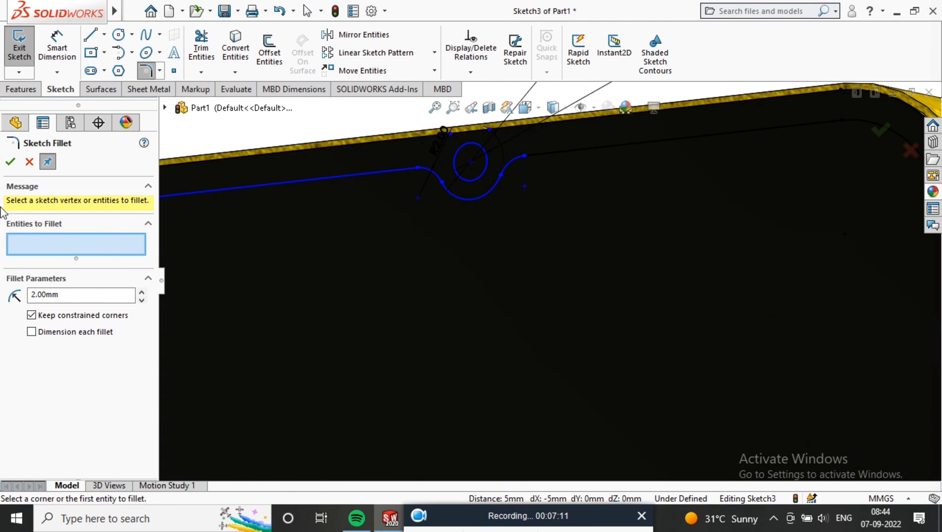
{"action": "left_click", "coordinate": [15, 164]}
Split the black front face with a projection split line, using the current display and notch sketch.
{"action": "left_click", "coordinate": [16, 89]}
{"action": "scroll", "coordinate": [617, 193], "scroll_direction": "up", "scroll_amount": 3}
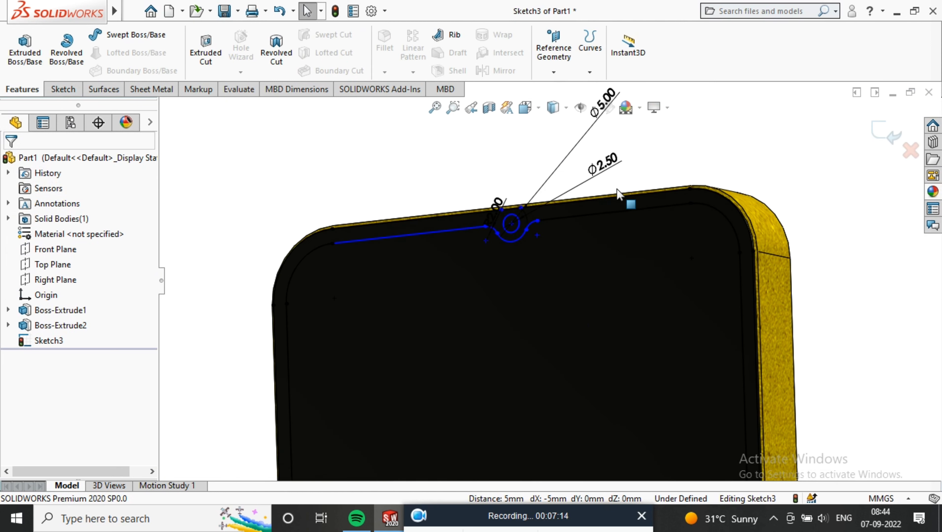
{"action": "left_click", "coordinate": [604, 44]}
{"action": "left_click", "coordinate": [602, 68]}
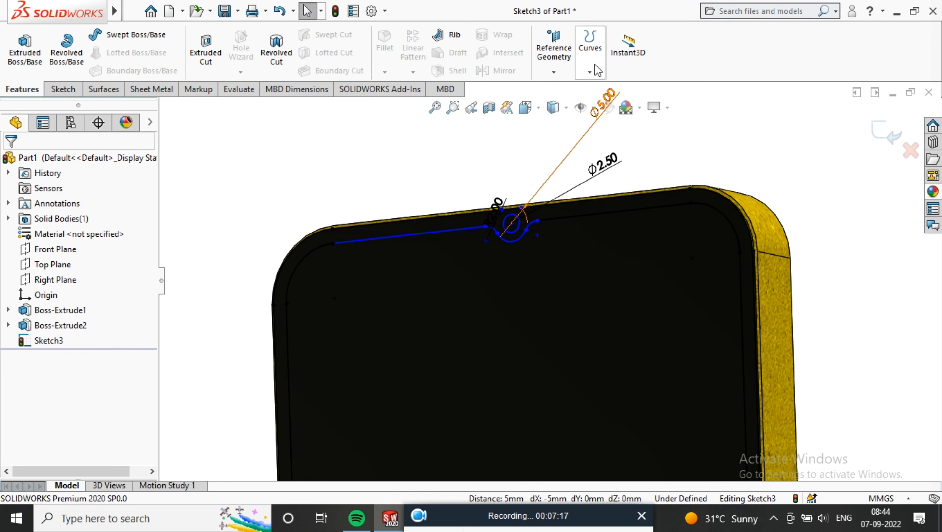
{"action": "left_click", "coordinate": [596, 69]}
{"action": "left_click", "coordinate": [611, 86]}
{"action": "left_click", "coordinate": [625, 311]}
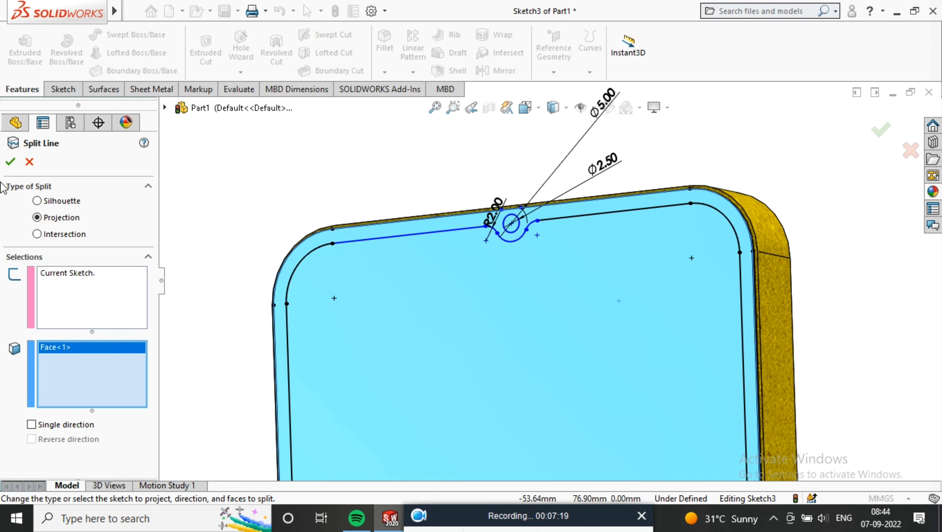
{"action": "scroll", "coordinate": [577, 373], "scroll_direction": "up", "scroll_amount": 5}
{"action": "scroll", "coordinate": [546, 324], "scroll_direction": "down", "scroll_amount": 5}
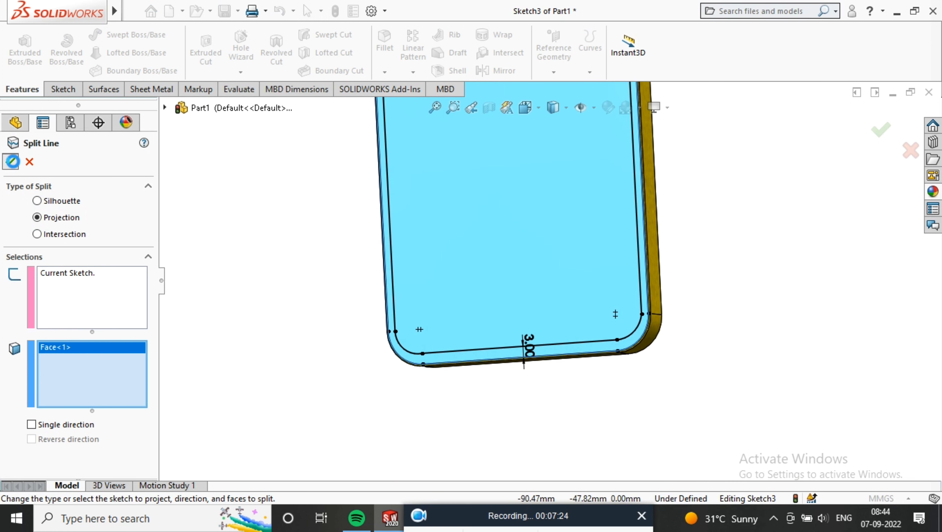
{"action": "left_click", "coordinate": [10, 161]}
Color the small circular camera face inside the notch dark blue from the standard swatches.
{"action": "scroll", "coordinate": [609, 171], "scroll_direction": "up", "scroll_amount": 5}
{"action": "scroll", "coordinate": [526, 125], "scroll_direction": "down", "scroll_amount": 8}
{"action": "scroll", "coordinate": [551, 156], "scroll_direction": "up", "scroll_amount": 4}
{"action": "scroll", "coordinate": [586, 208], "scroll_direction": "down", "scroll_amount": 8}
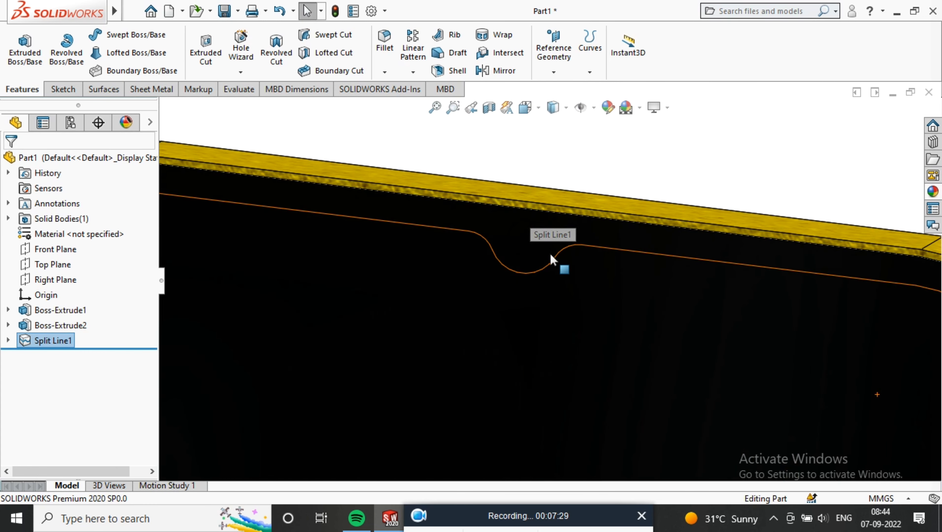
{"action": "scroll", "coordinate": [529, 247], "scroll_direction": "down", "scroll_amount": 3}
{"action": "left_click", "coordinate": [531, 244]}
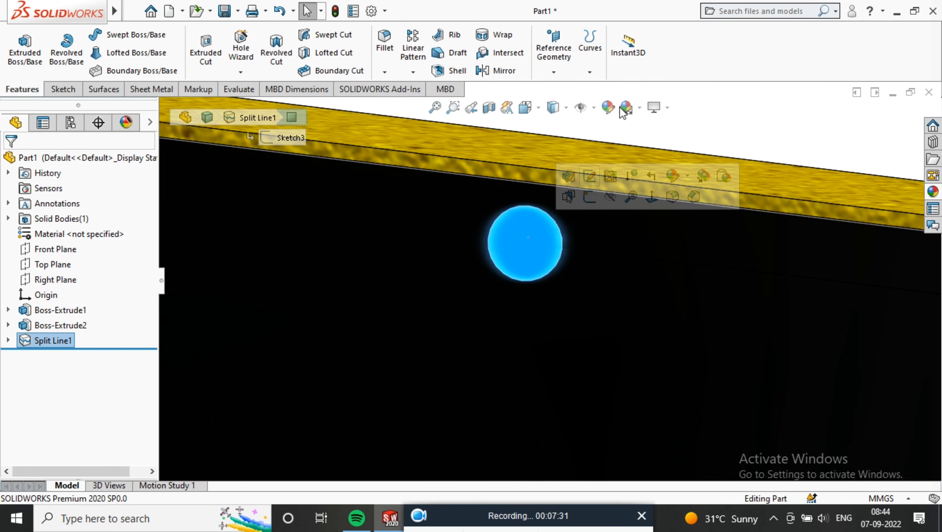
{"action": "left_click", "coordinate": [610, 108]}
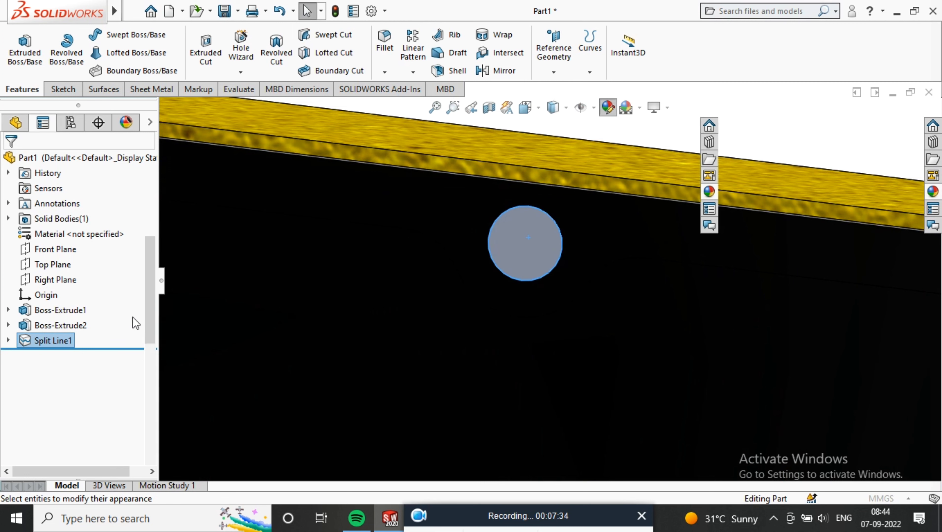
{"action": "left_click", "coordinate": [90, 461]}
{"action": "left_click", "coordinate": [10, 162]}
Select the display face inside the inset outline and orient the view normal to it.
{"action": "scroll", "coordinate": [573, 164], "scroll_direction": "up", "scroll_amount": 8}
{"action": "middle_click_drag", "start_coordinate": [647, 298], "coordinate": [641, 234]}
{"action": "scroll", "coordinate": [641, 272], "scroll_direction": "up", "scroll_amount": 3}
{"action": "left_click", "coordinate": [562, 319]}
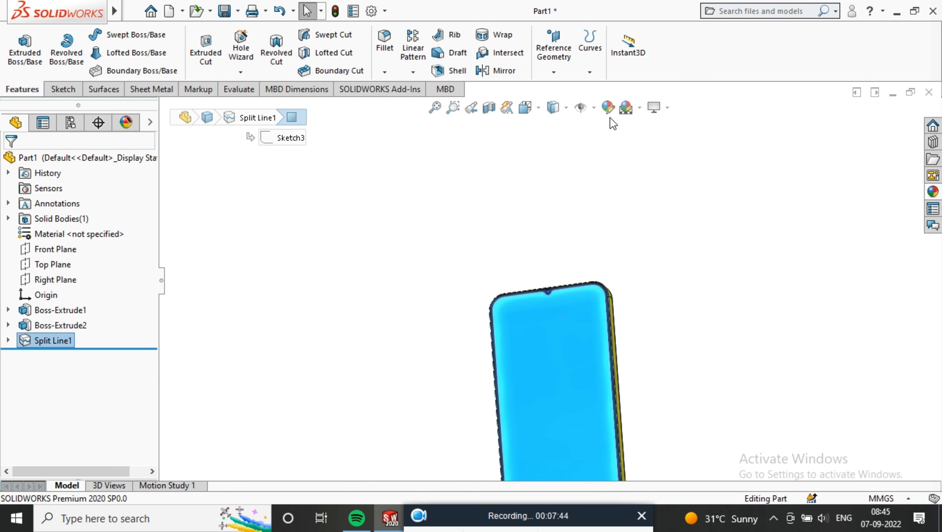
{"action": "right_click", "coordinate": [557, 330]}
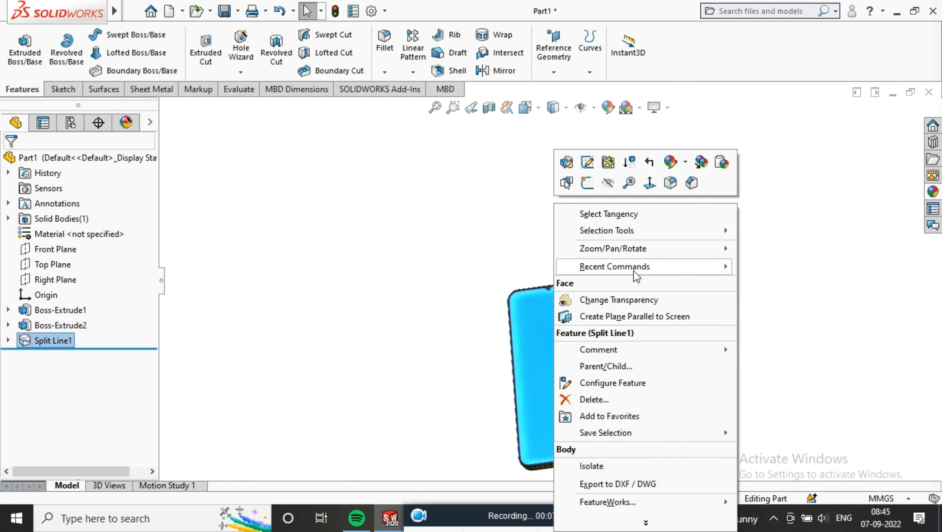
{"action": "left_click", "coordinate": [648, 189]}
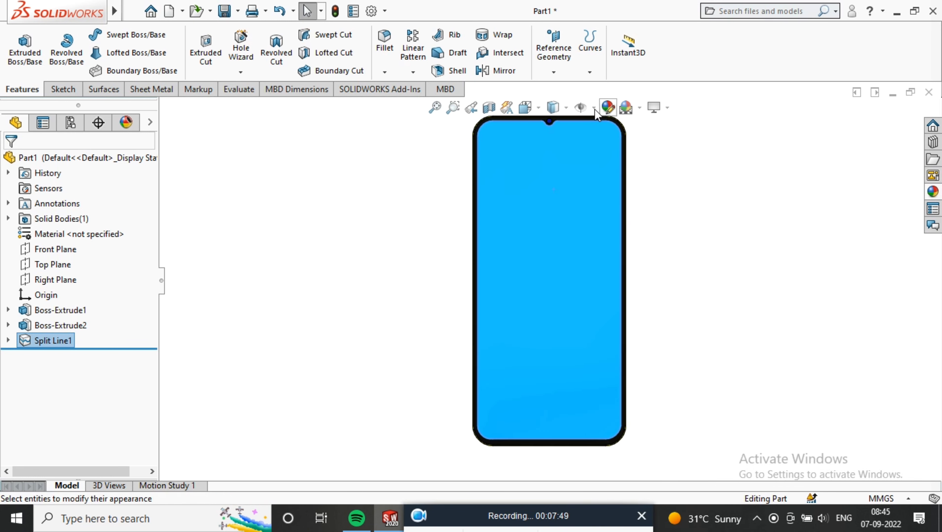
Apply the yellow-orange wallpaper image from the Pictures folder to the display face, saving the appearance as poco.p2m over the existing file.
{"action": "left_click", "coordinate": [606, 108]}
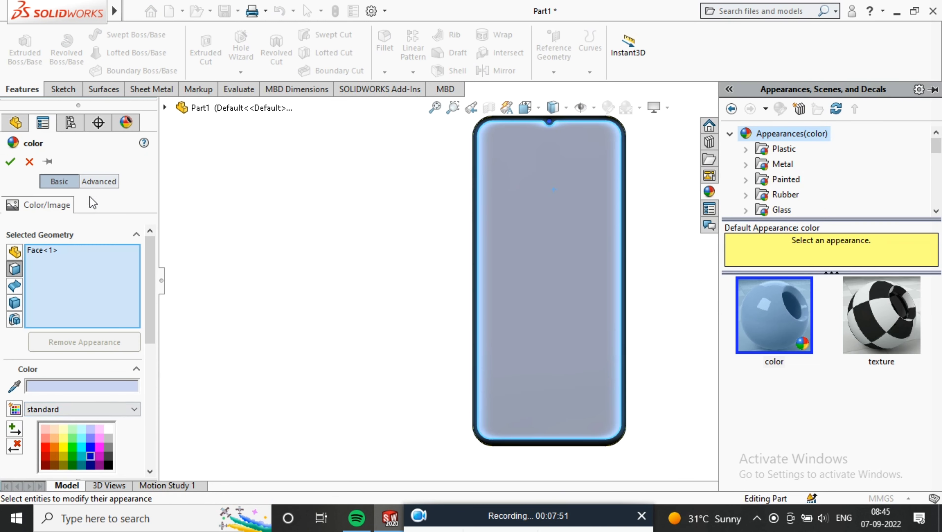
{"action": "left_click", "coordinate": [99, 181]}
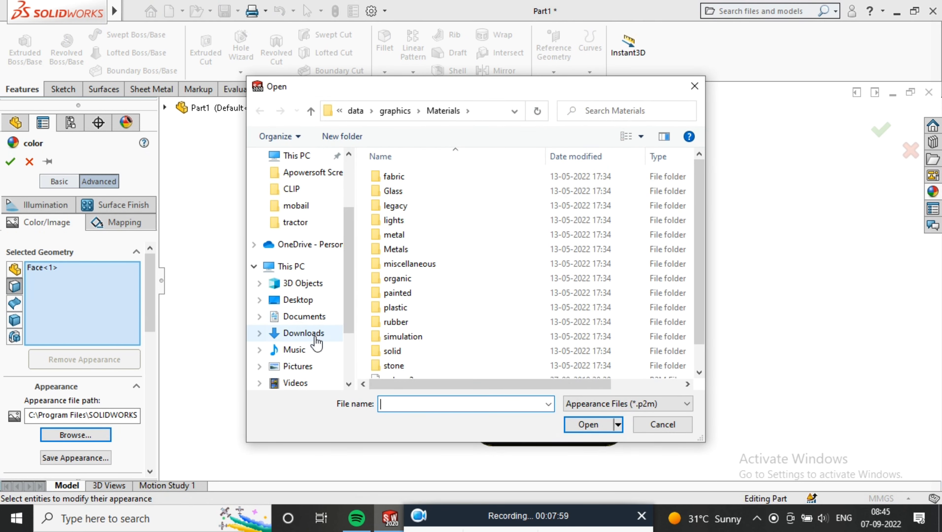
{"action": "left_click", "coordinate": [311, 367]}
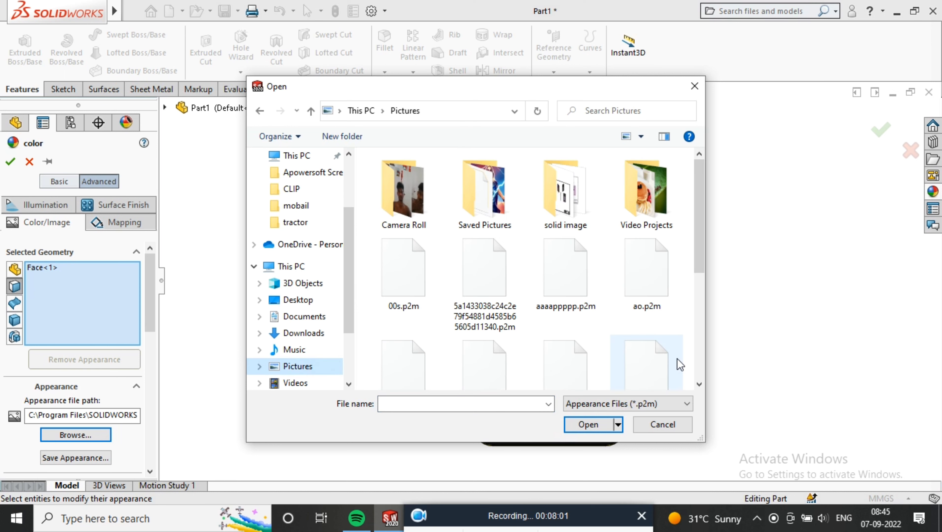
{"action": "left_click", "coordinate": [647, 404]}
{"action": "left_click", "coordinate": [621, 387]}
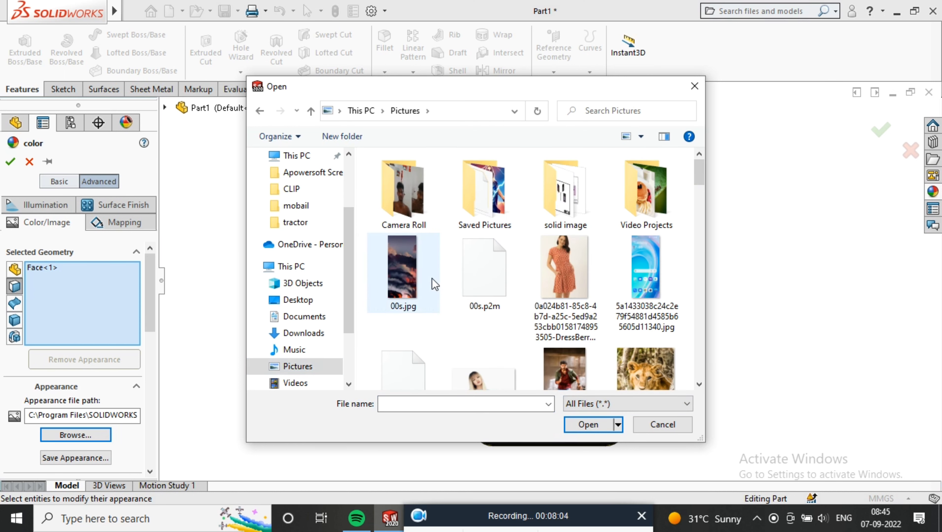
{"action": "left_click_drag", "start_coordinate": [702, 190], "coordinate": [713, 339]}
{"action": "left_click", "coordinate": [410, 343]}
{"action": "left_click", "coordinate": [604, 428]}
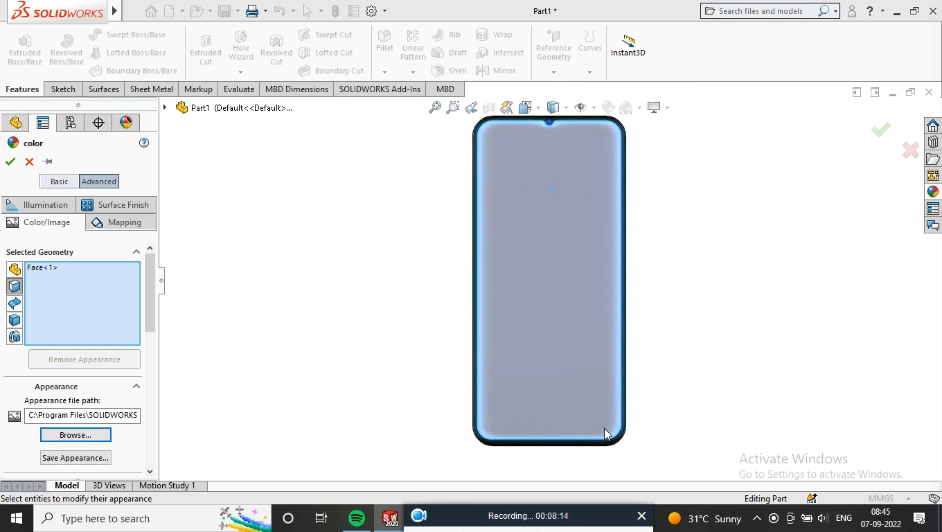
{"action": "left_click", "coordinate": [593, 413]}
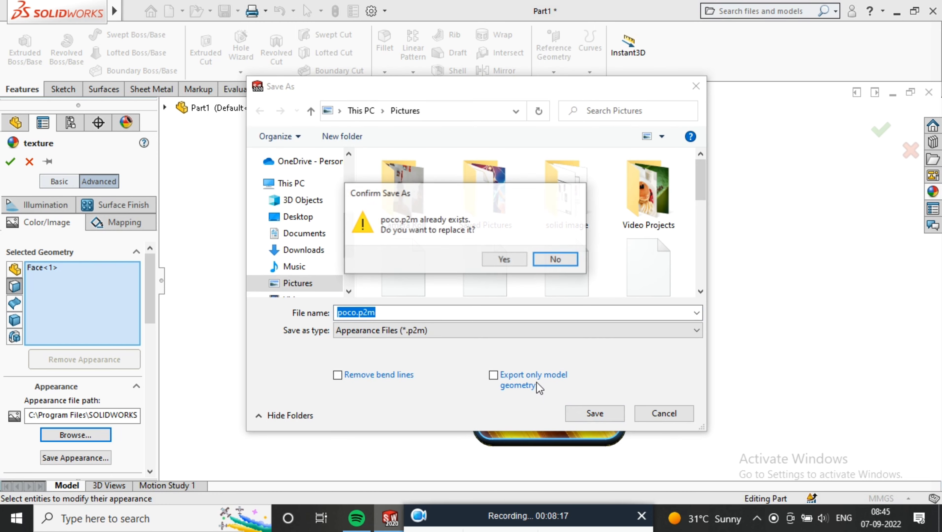
{"action": "left_click", "coordinate": [504, 257]}
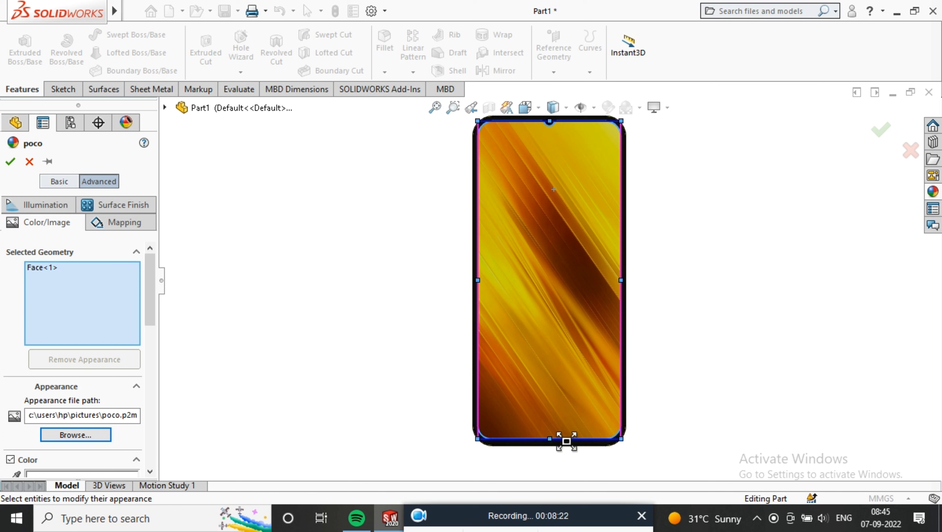
{"action": "left_click", "coordinate": [871, 132]}
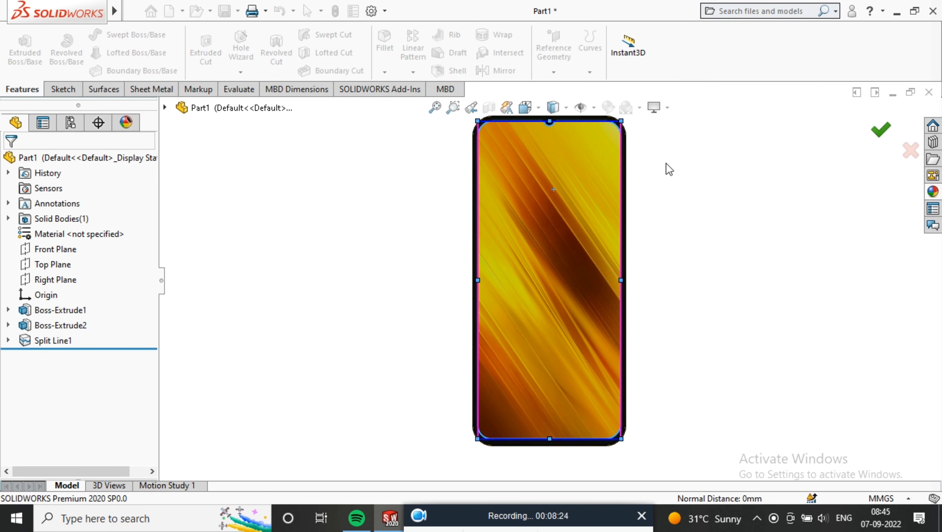
Fillet the yellow body's front outer edge with a 0.5 mm symmetric radius and tangent propagation.
{"action": "middle_click_drag", "start_coordinate": [880, 137], "coordinate": [637, 297]}
{"action": "scroll", "coordinate": [543, 193], "scroll_direction": "down", "scroll_amount": 3}
{"action": "scroll", "coordinate": [673, 313], "scroll_direction": "down", "scroll_amount": 4}
{"action": "scroll", "coordinate": [490, 179], "scroll_direction": "down", "scroll_amount": 2}
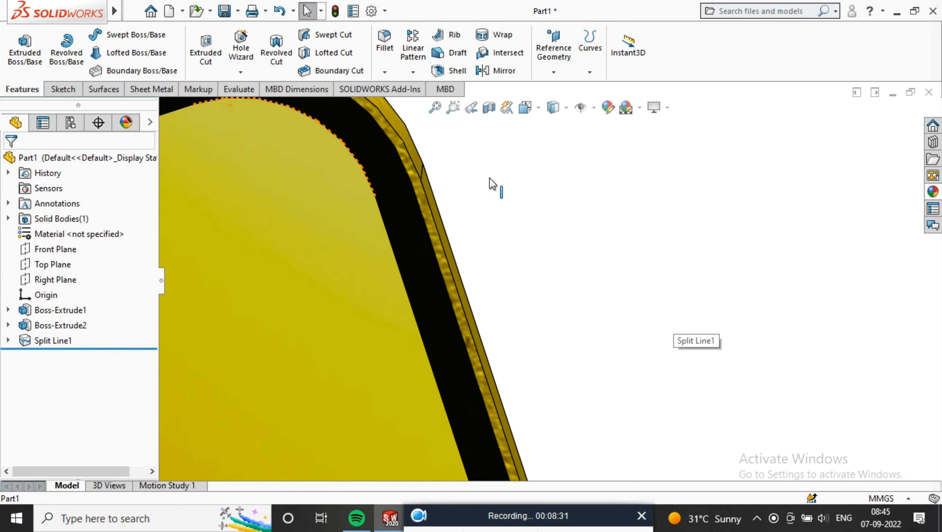
{"action": "middle_click_drag", "start_coordinate": [489, 178], "coordinate": [477, 181]}
{"action": "scroll", "coordinate": [475, 181], "scroll_direction": "up", "scroll_amount": 2}
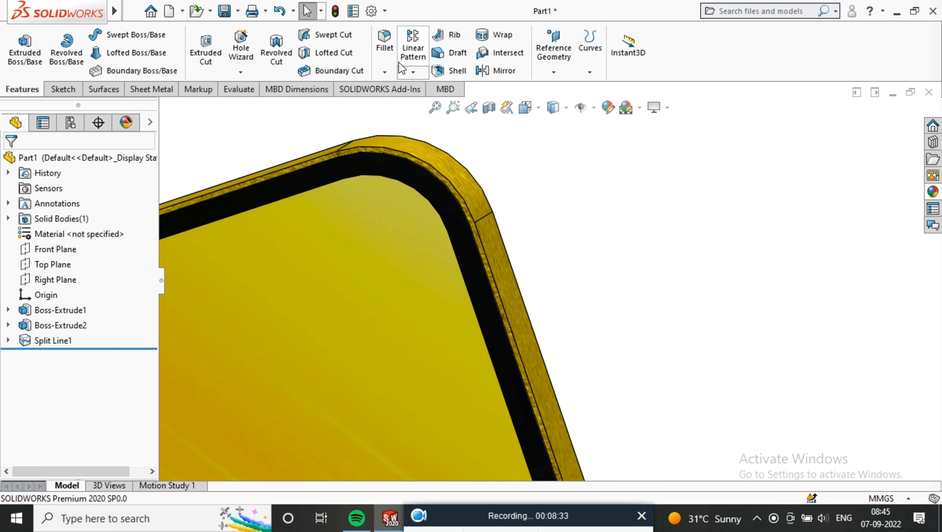
{"action": "left_click", "coordinate": [386, 47]}
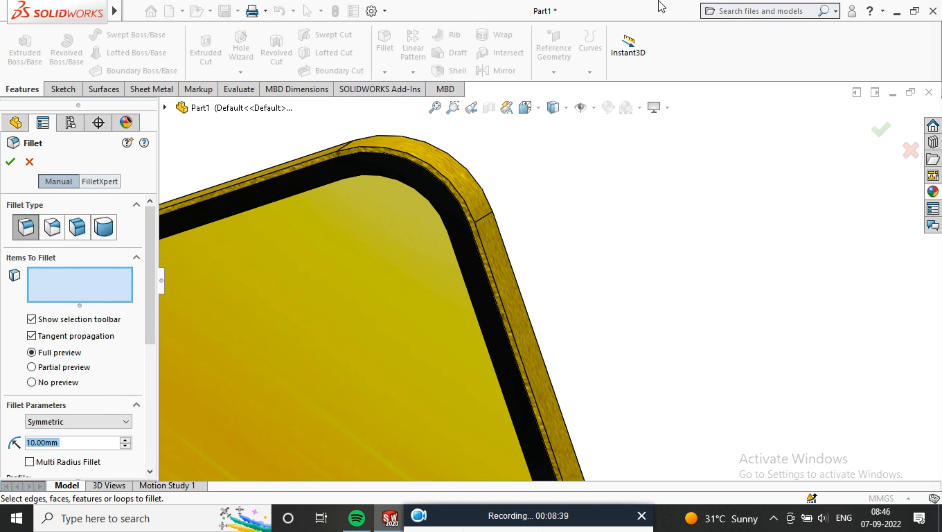
{"action": "type", "text": ".5"}
{"action": "scroll", "coordinate": [431, 196], "scroll_direction": "down", "scroll_amount": 3}
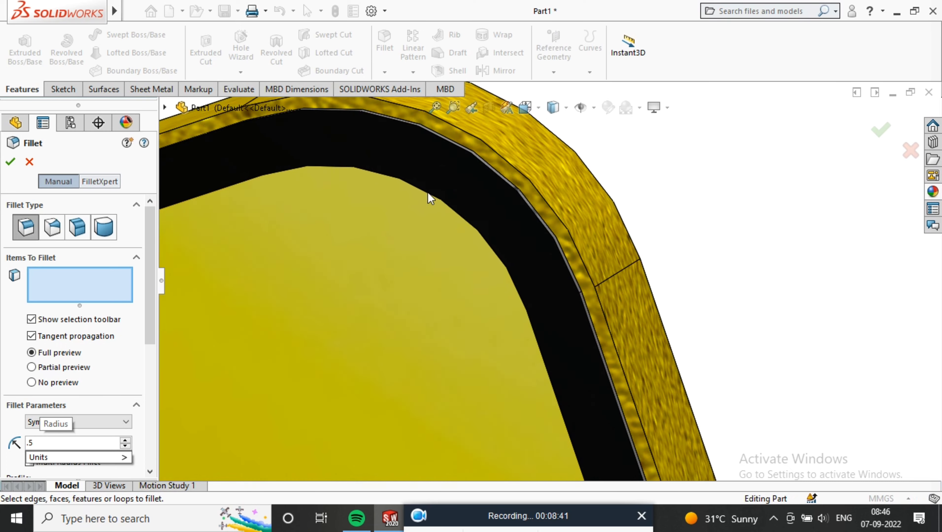
{"action": "key", "text": "Return"}
{"action": "left_click", "coordinate": [535, 147]}
{"action": "scroll", "coordinate": [308, 199], "scroll_direction": "up", "scroll_amount": 3}
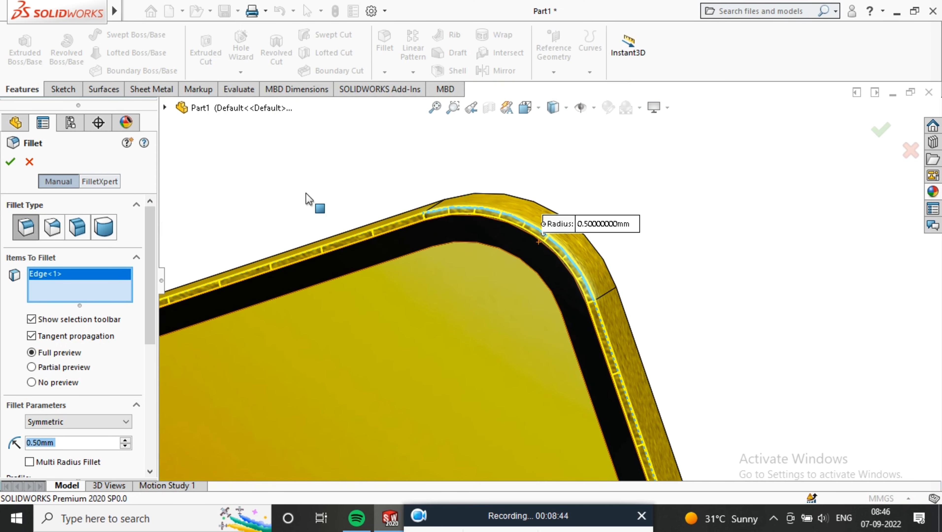
{"action": "key", "text": "Return"}
Fillet the edges around the yellow body's back face with a 2 mm radius.
{"action": "scroll", "coordinate": [670, 249], "scroll_direction": "up", "scroll_amount": 2}
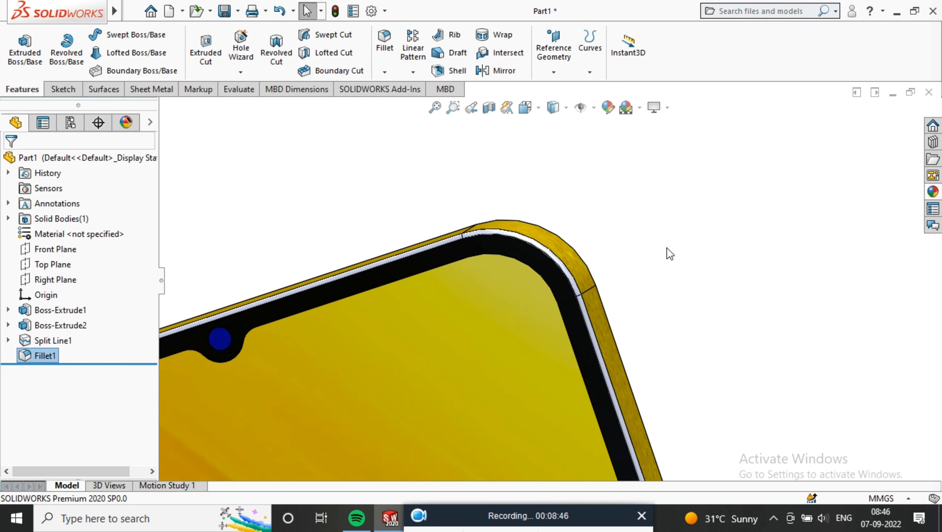
{"action": "scroll", "coordinate": [633, 243], "scroll_direction": "up", "scroll_amount": 1}
{"action": "middle_click_drag", "start_coordinate": [633, 243], "coordinate": [569, 270]}
{"action": "scroll", "coordinate": [599, 265], "scroll_direction": "down", "scroll_amount": 4}
{"action": "scroll", "coordinate": [568, 271], "scroll_direction": "up", "scroll_amount": 4}
{"action": "left_click", "coordinate": [697, 260]}
{"action": "scroll", "coordinate": [765, 280], "scroll_direction": "up", "scroll_amount": 3}
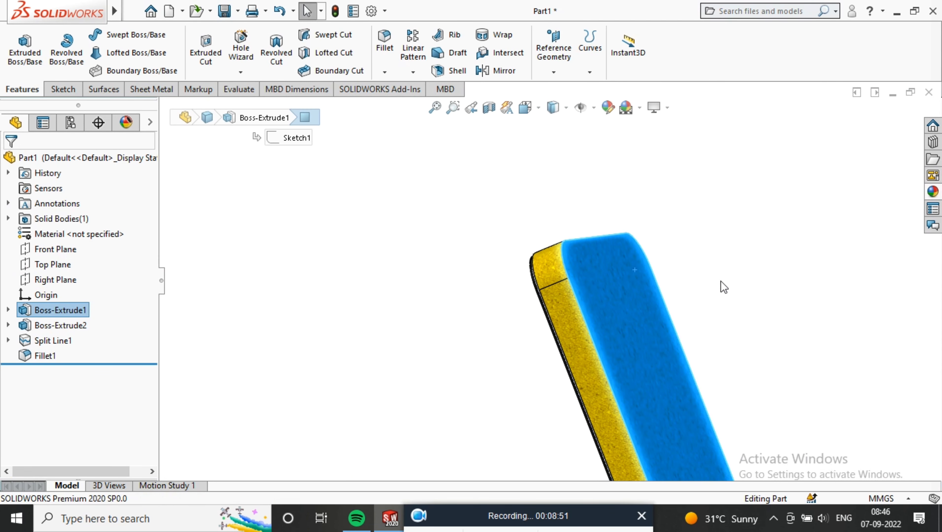
{"action": "middle_click_drag", "start_coordinate": [720, 280], "coordinate": [602, 177]}
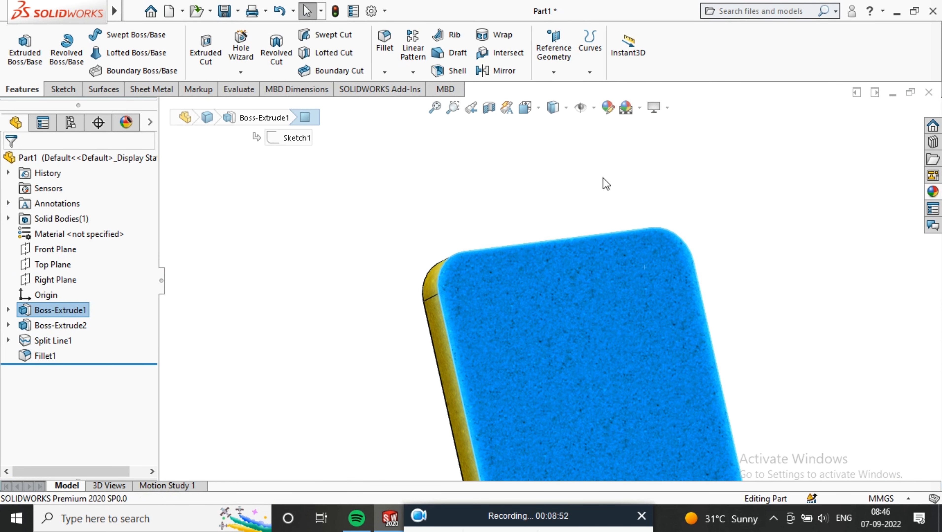
{"action": "left_click", "coordinate": [396, 51]}
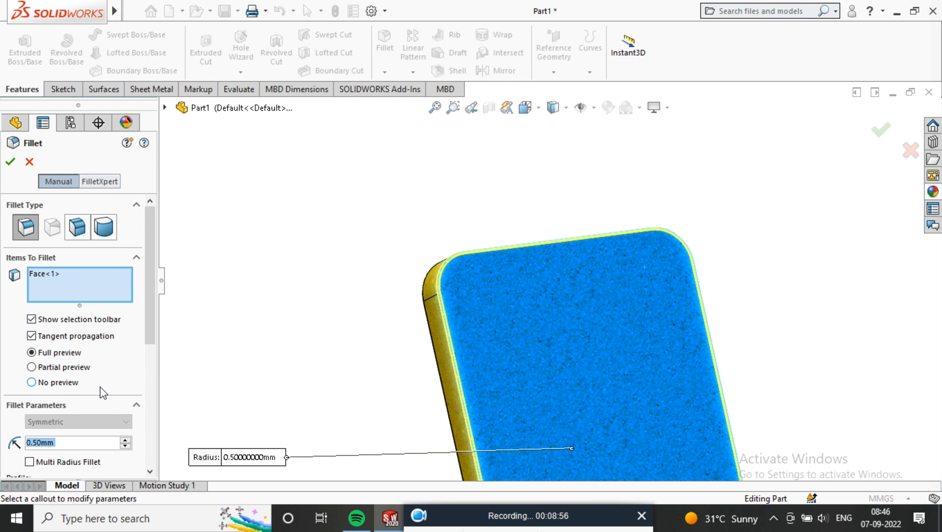
{"action": "type", "text": "2"}
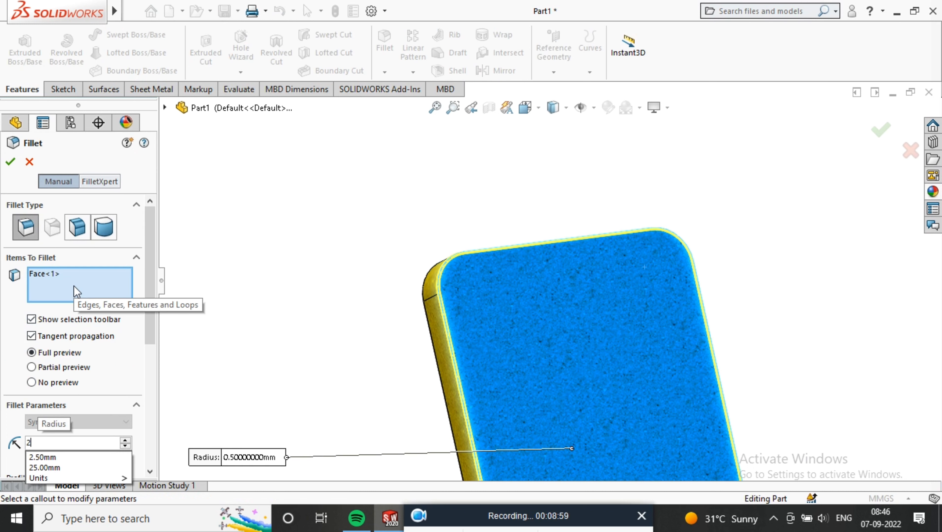
{"action": "key", "text": "Return"}
{"action": "scroll", "coordinate": [517, 309], "scroll_direction": "down", "scroll_amount": 4}
{"action": "left_click", "coordinate": [10, 162]}
{"action": "scroll", "coordinate": [461, 303], "scroll_direction": "up", "scroll_amount": 3}
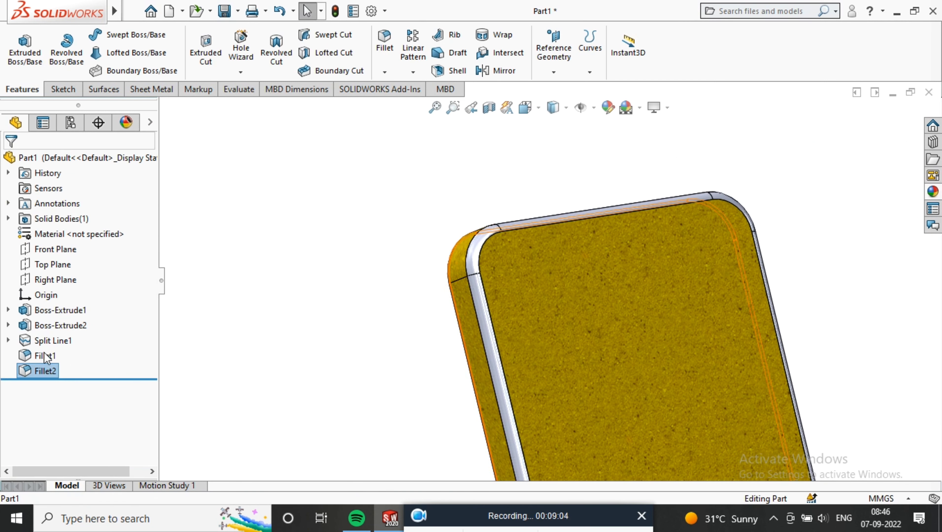
Select both fillet features and apply the sand appearance from the Miscellaneous appearances to them.
{"action": "left_click", "coordinate": [52, 356]}
{"action": "left_click", "coordinate": [44, 370], "text": "ctrl"}
{"action": "middle_click_drag", "start_coordinate": [447, 340], "coordinate": [587, 332]}
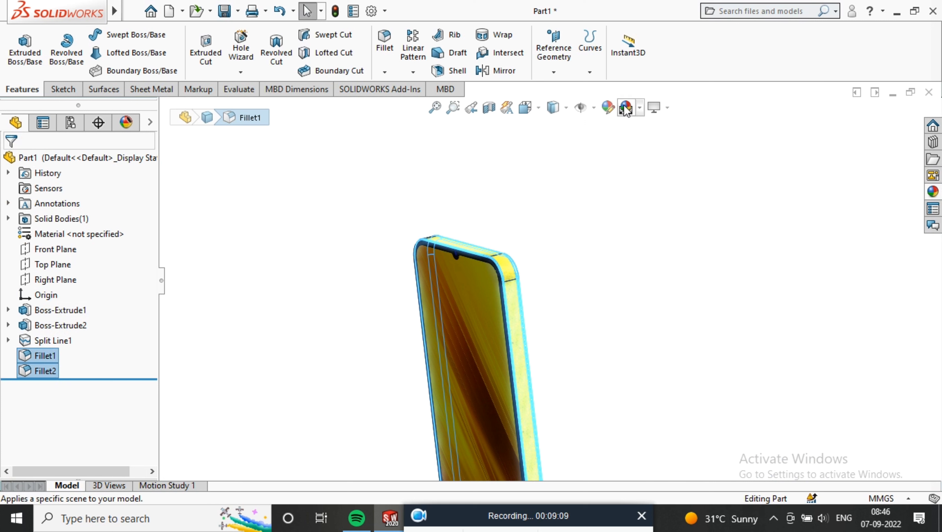
{"action": "left_click", "coordinate": [933, 192]}
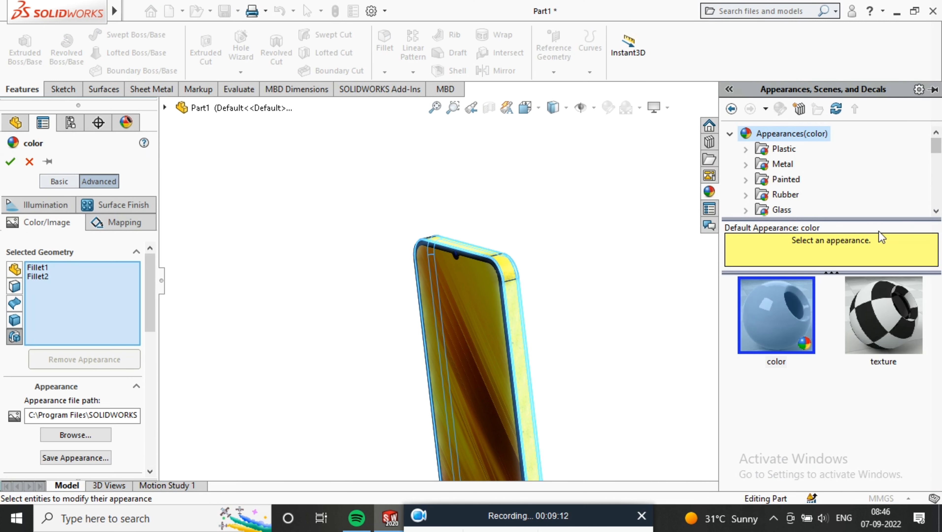
{"action": "scroll", "coordinate": [760, 177], "scroll_direction": "down", "scroll_amount": 5}
{"action": "scroll", "coordinate": [771, 179], "scroll_direction": "up", "scroll_amount": 1}
{"action": "scroll", "coordinate": [771, 179], "scroll_direction": "down", "scroll_amount": 1}
{"action": "scroll", "coordinate": [775, 183], "scroll_direction": "up", "scroll_amount": 1}
{"action": "left_click", "coordinate": [813, 164]}
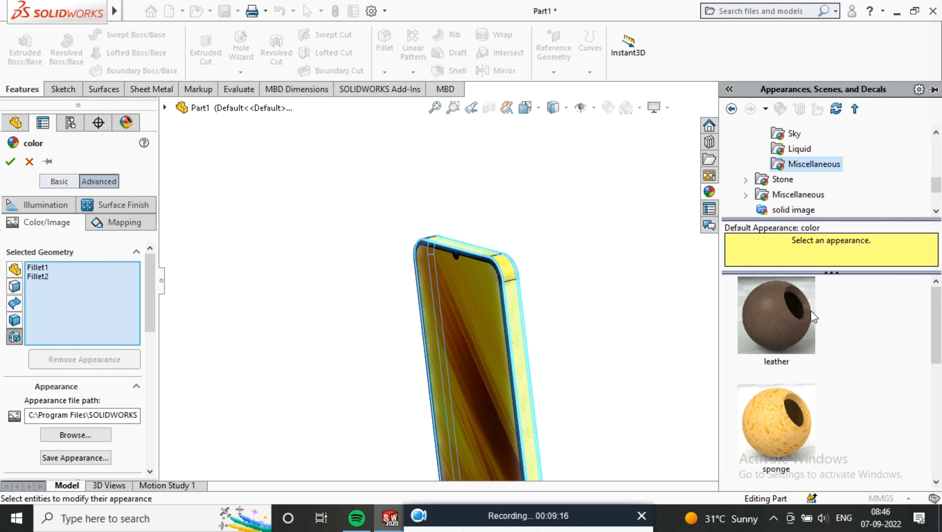
{"action": "scroll", "coordinate": [801, 419], "scroll_direction": "down", "scroll_amount": 3}
{"action": "left_click", "coordinate": [771, 313]}
{"action": "middle_click_drag", "start_coordinate": [592, 272], "coordinate": [515, 289]}
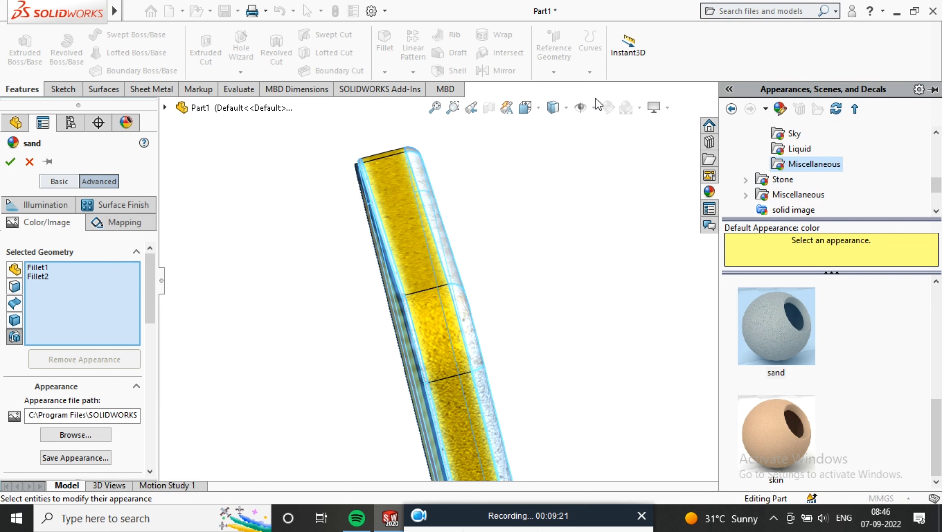
Color the sand appearance on both fillets yellow from the standard swatches and accept it.
{"action": "left_click", "coordinate": [52, 181]}
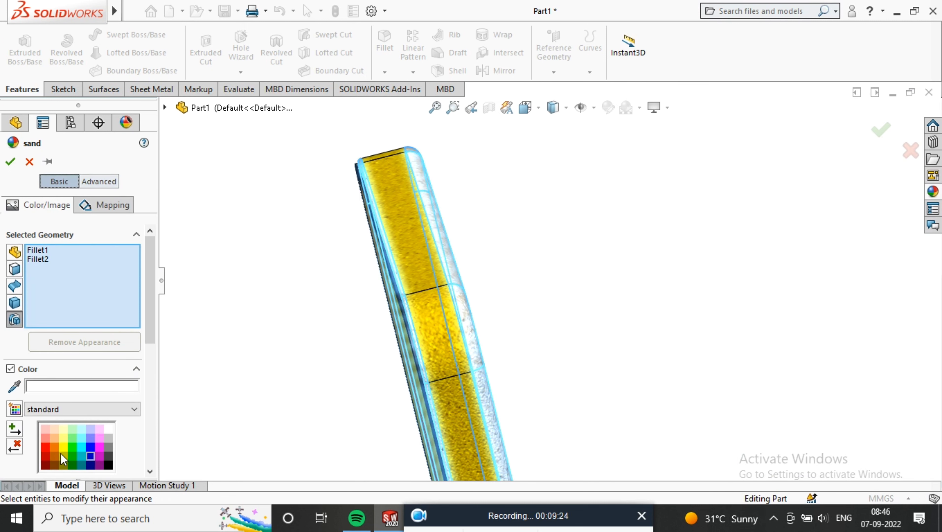
{"action": "left_click", "coordinate": [64, 447]}
{"action": "left_click", "coordinate": [10, 161]}
{"action": "middle_click_drag", "start_coordinate": [447, 254], "coordinate": [478, 314]}
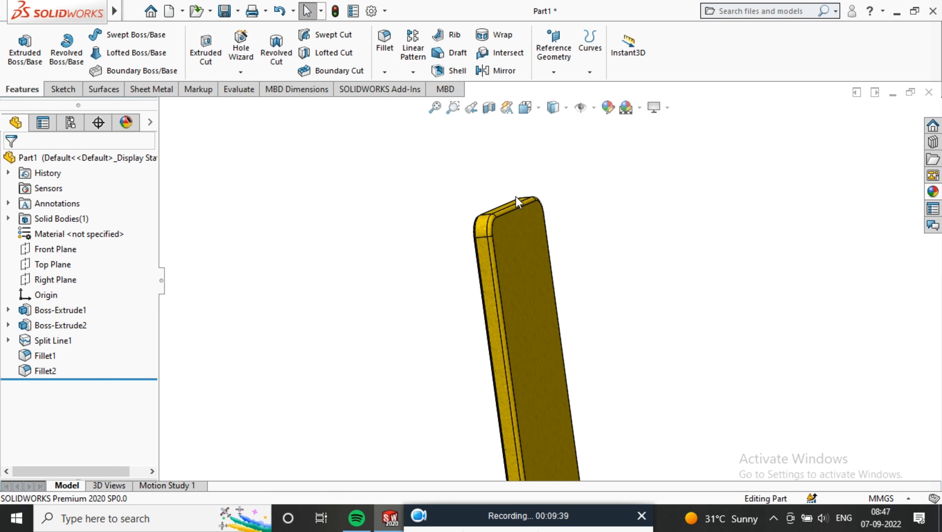
Orient the view normal to the phone's long flat side face and start a sketch on it.
{"action": "middle_click_drag", "start_coordinate": [469, 199], "coordinate": [600, 261]}
{"action": "left_click", "coordinate": [579, 240]}
{"action": "left_click", "coordinate": [705, 201]}
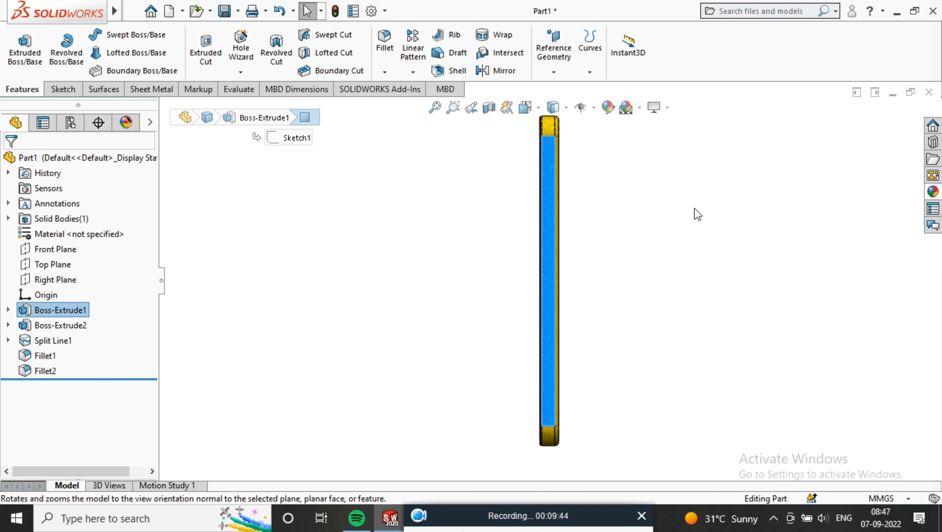
{"action": "right_click", "coordinate": [548, 166]}
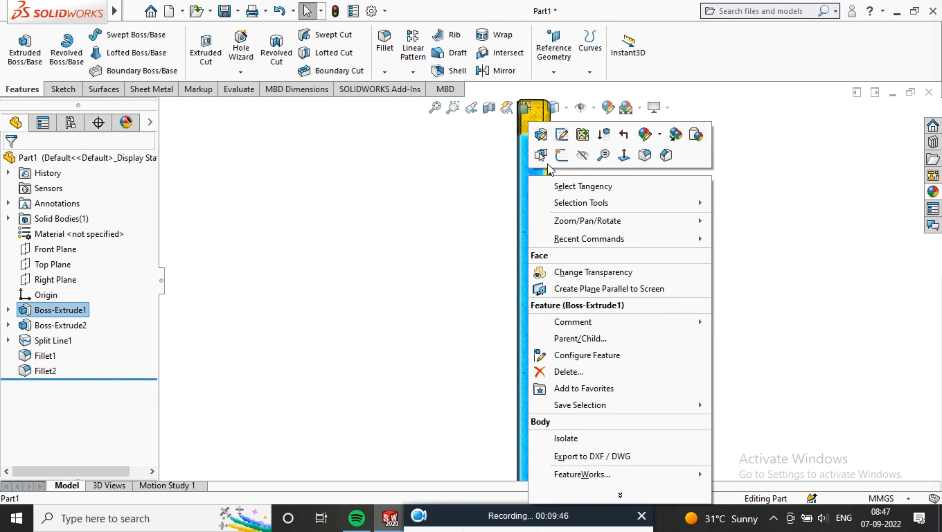
{"action": "left_click", "coordinate": [564, 159]}
Draw a vertical centerline down the side face between the midpoints of its upper and lower edges.
{"action": "left_click", "coordinate": [104, 35]}
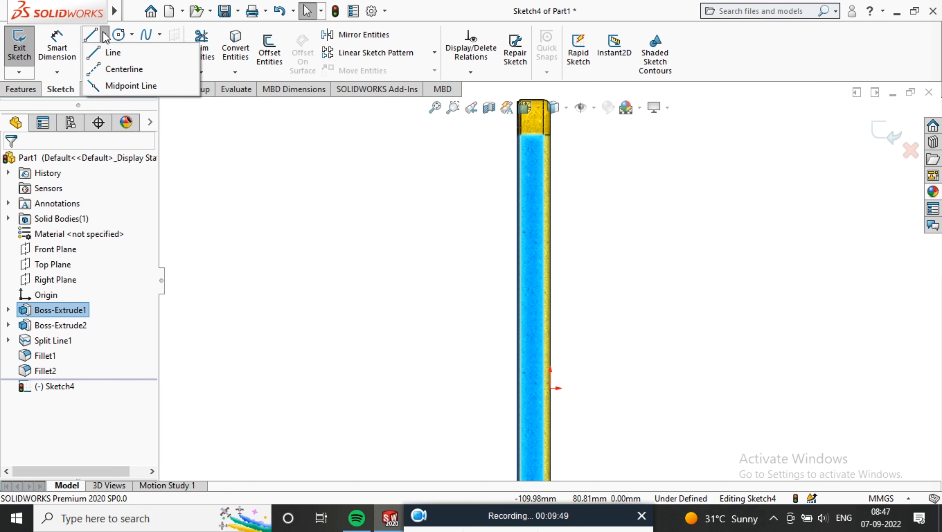
{"action": "left_click", "coordinate": [120, 69]}
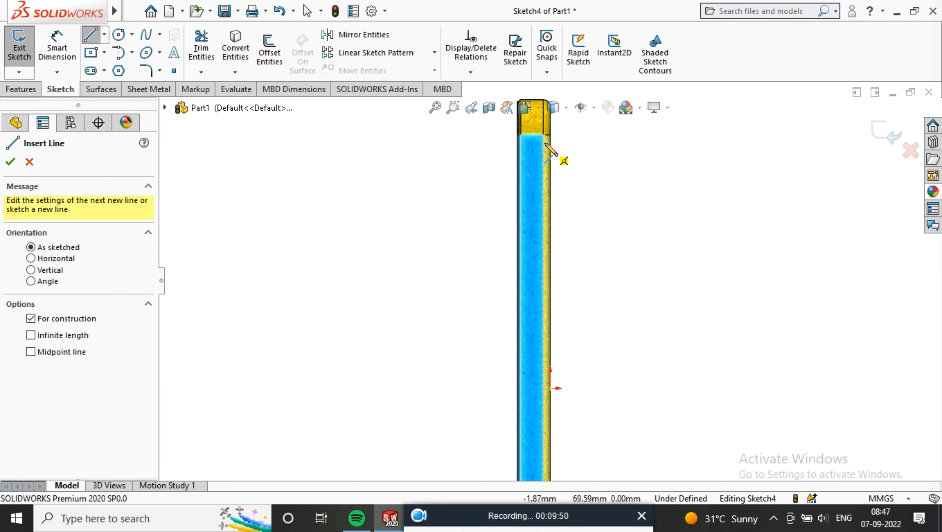
{"action": "left_click", "coordinate": [532, 134]}
{"action": "scroll", "coordinate": [547, 208], "scroll_direction": "up", "scroll_amount": 4}
{"action": "scroll", "coordinate": [549, 447], "scroll_direction": "down", "scroll_amount": 4}
{"action": "left_click", "coordinate": [531, 318]}
{"action": "right_click", "coordinate": [647, 295]}
{"action": "left_click", "coordinate": [653, 305]}
Sketch two vertical straight slots on the centerline above the origin, the upper about 2.3 mm wide and the lower about 2.8 mm wide.
{"action": "scroll", "coordinate": [604, 285], "scroll_direction": "up", "scroll_amount": 4}
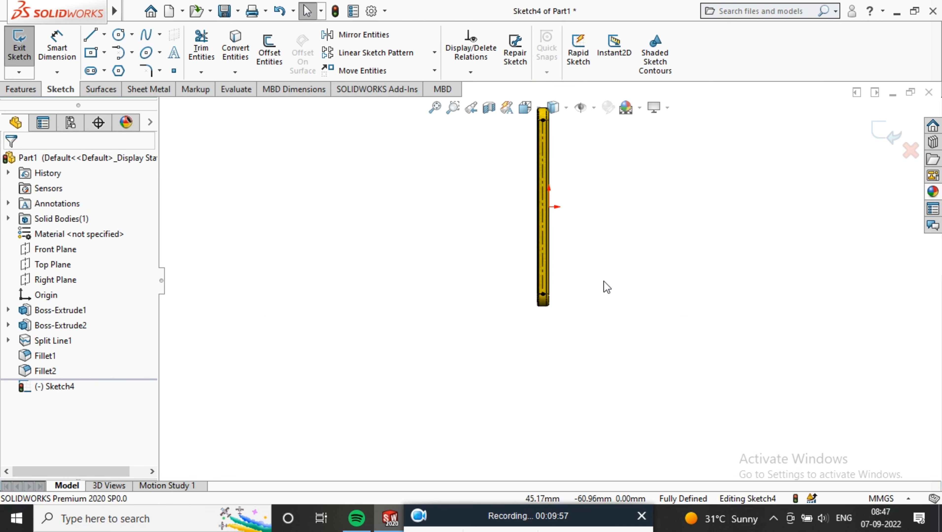
{"action": "scroll", "coordinate": [539, 127], "scroll_direction": "down", "scroll_amount": 4}
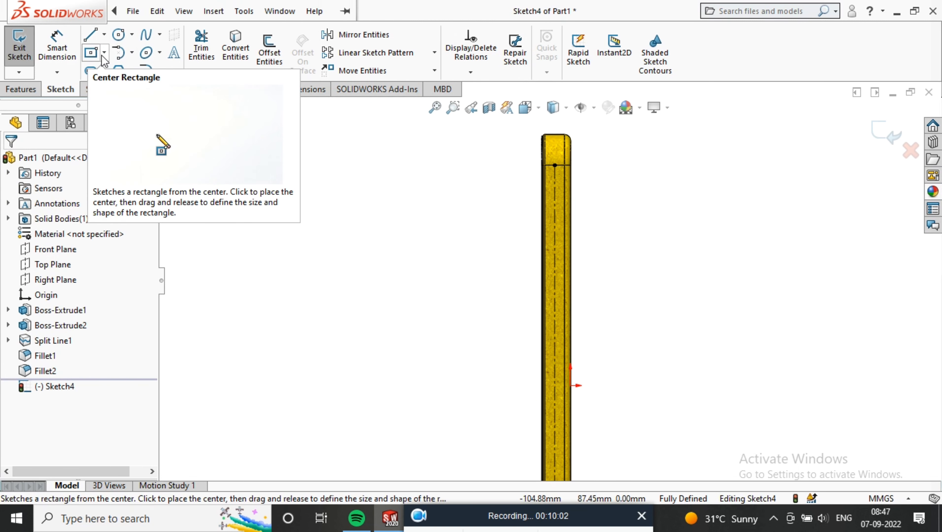
{"action": "left_click", "coordinate": [91, 70]}
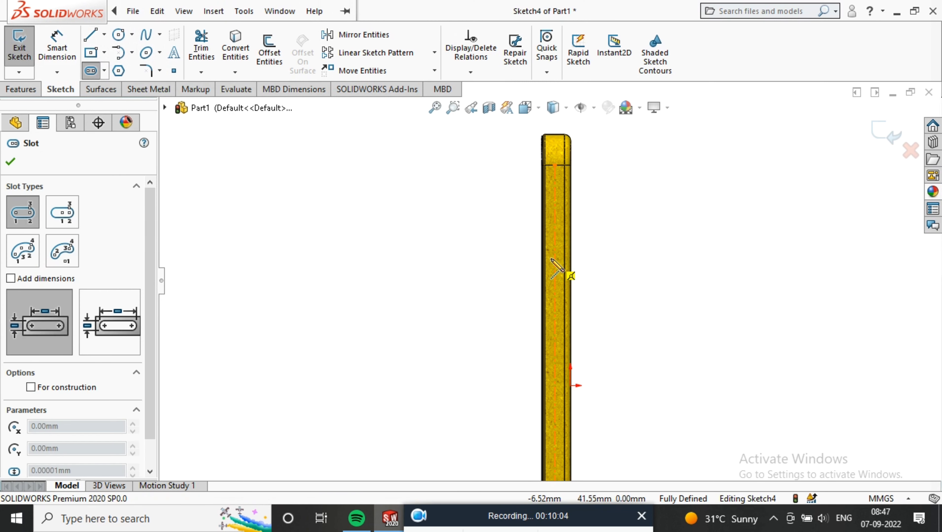
{"action": "left_click", "coordinate": [553, 307]}
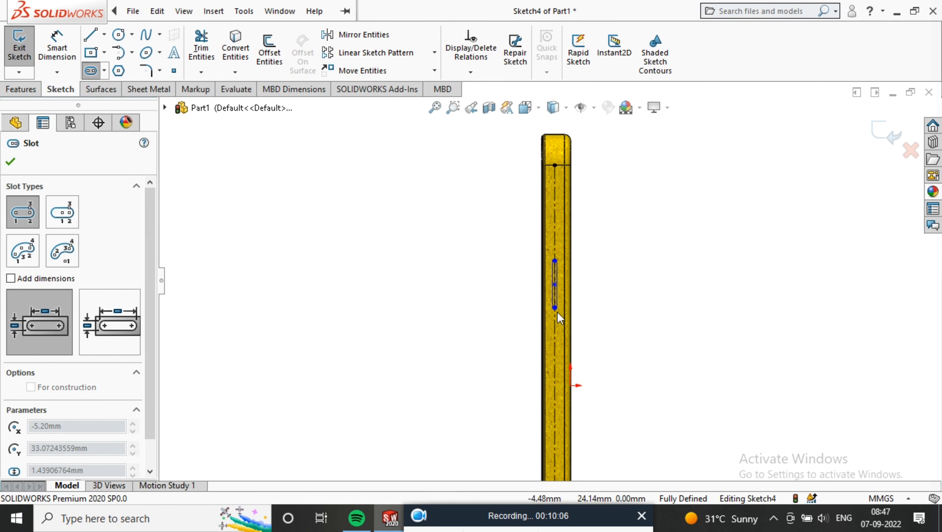
{"action": "left_click", "coordinate": [555, 313]}
{"action": "left_click", "coordinate": [555, 342]}
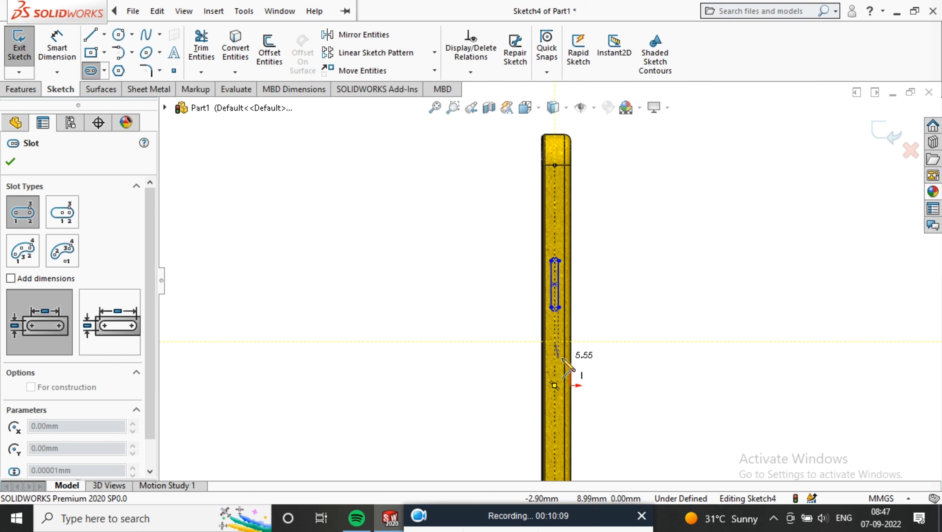
{"action": "left_click", "coordinate": [555, 372]}
{"action": "left_click", "coordinate": [559, 372]}
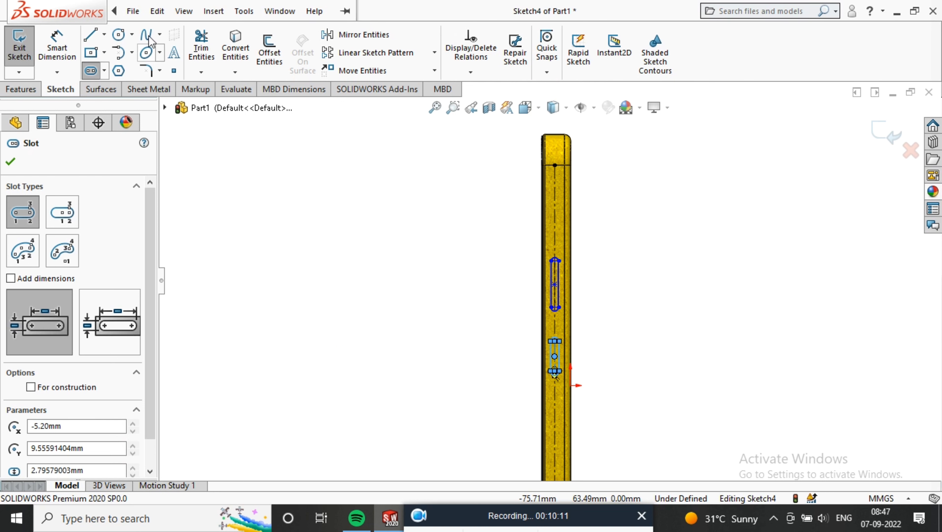
Dimension the end arcs of both slots with a 1 mm radius.
{"action": "left_click", "coordinate": [69, 36]}
{"action": "scroll", "coordinate": [562, 263], "scroll_direction": "down", "scroll_amount": 3}
{"action": "left_click", "coordinate": [550, 240]}
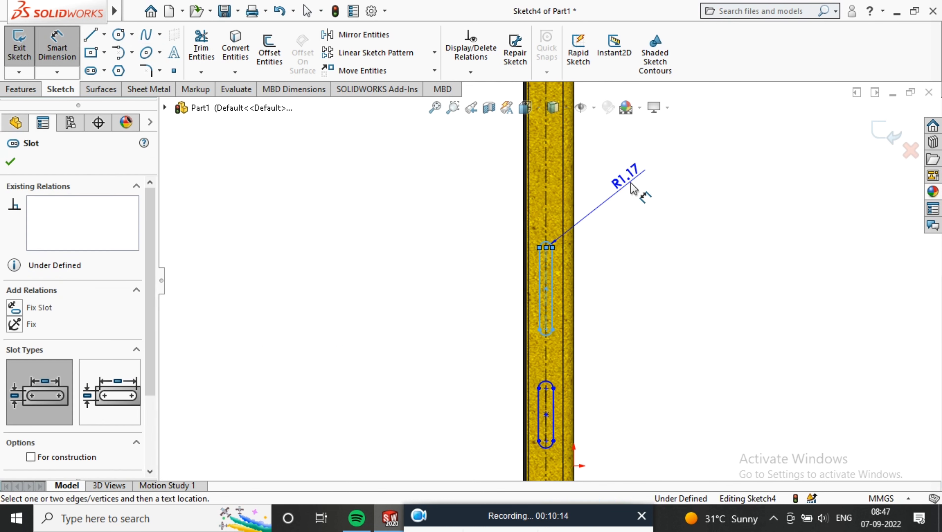
{"action": "left_click", "coordinate": [631, 189]}
{"action": "type", "text": "1"}
{"action": "key", "text": "Return"}
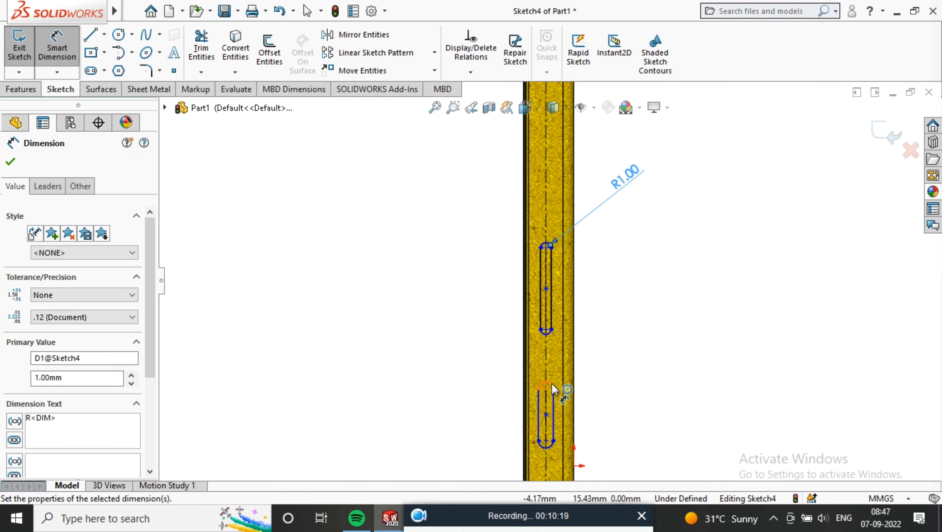
{"action": "left_click", "coordinate": [552, 384]}
{"action": "left_click", "coordinate": [647, 307]}
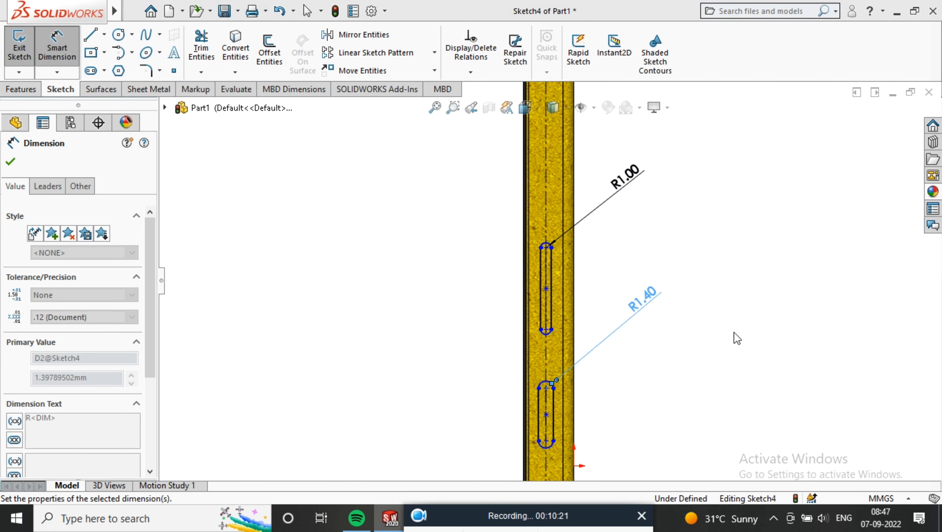
{"action": "type", "text": "1"}
{"action": "key", "text": "Return"}
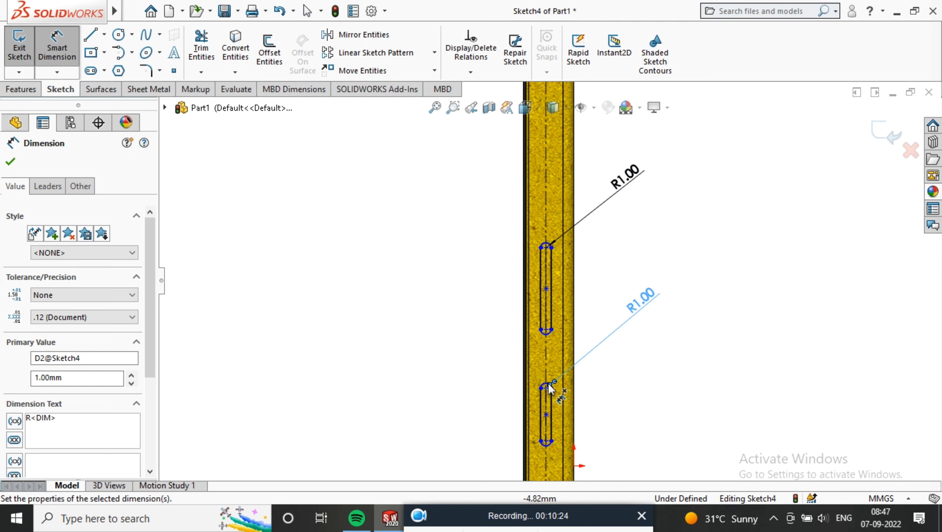
Set the distance between the facing arc centers of the two slots to 10 mm.
{"action": "scroll", "coordinate": [558, 353], "scroll_direction": "down", "scroll_amount": 2}
{"action": "left_click", "coordinate": [541, 308]}
{"action": "left_click", "coordinate": [535, 413]}
{"action": "left_click", "coordinate": [662, 356]}
{"action": "type", "text": "10"}
{"action": "key", "text": "Return"}
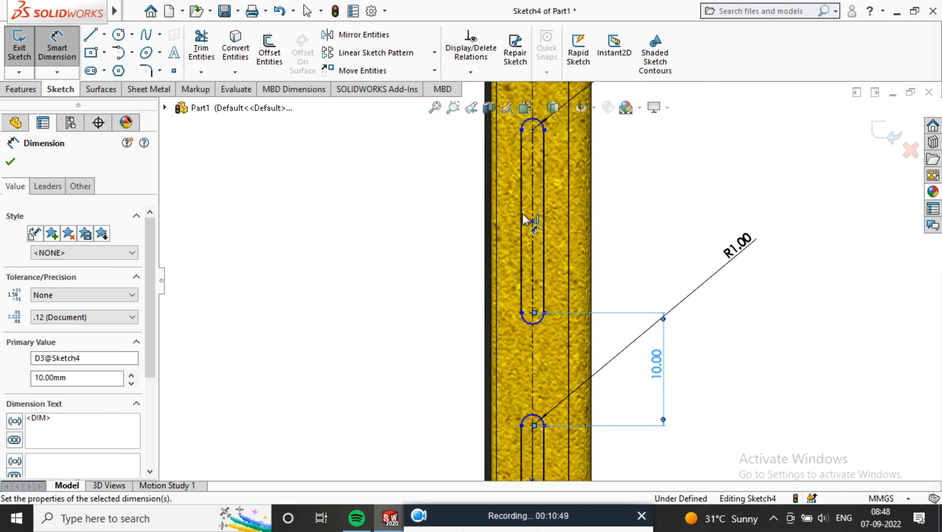
Set the distance from the side face's upper edge to the upper slot's top arc center to 25 mm.
{"action": "scroll", "coordinate": [557, 186], "scroll_direction": "up", "scroll_amount": 6}
{"action": "scroll", "coordinate": [527, 160], "scroll_direction": "down", "scroll_amount": 4}
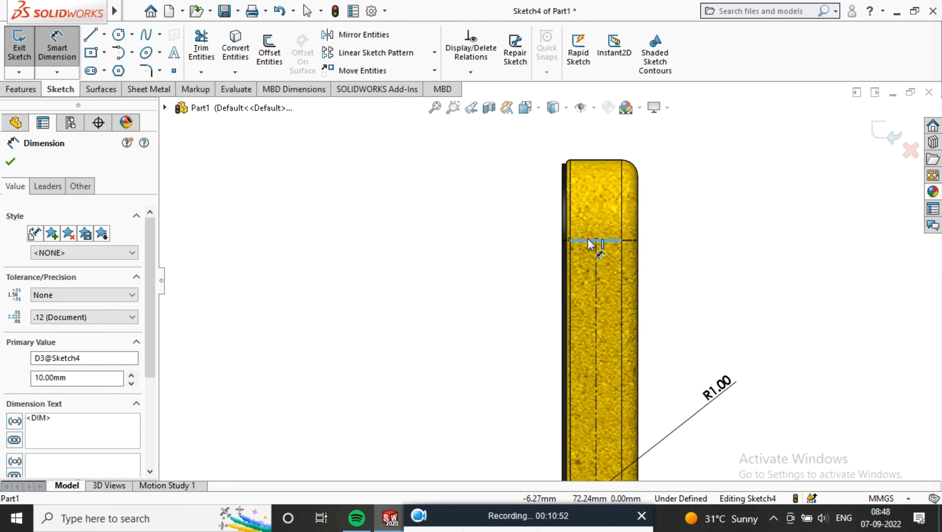
{"action": "left_click", "coordinate": [590, 244]}
{"action": "scroll", "coordinate": [596, 261], "scroll_direction": "up", "scroll_amount": 5}
{"action": "scroll", "coordinate": [581, 373], "scroll_direction": "down", "scroll_amount": 7}
{"action": "left_click", "coordinate": [565, 350]}
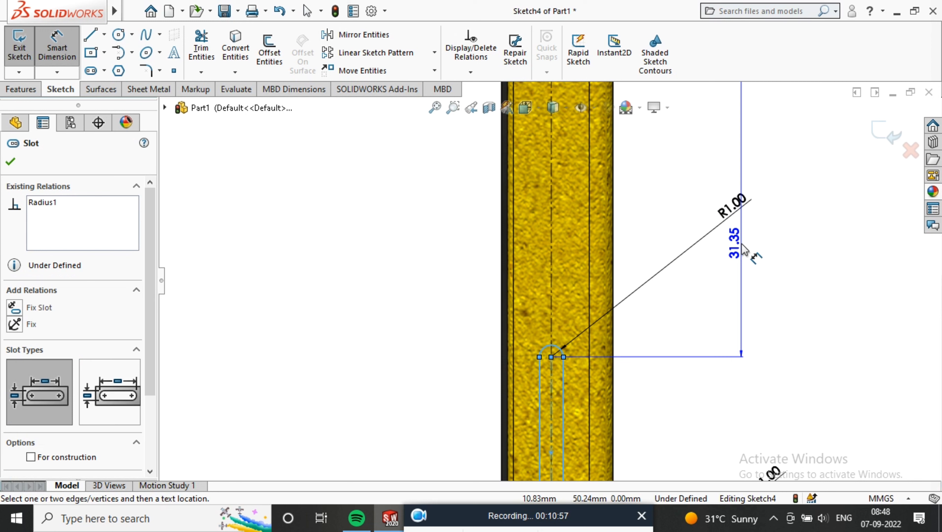
{"action": "left_click", "coordinate": [760, 253]}
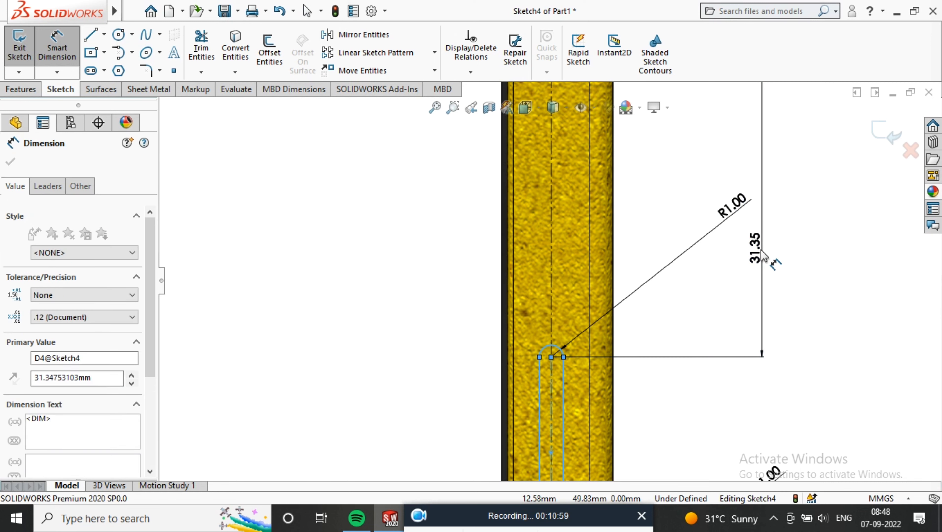
{"action": "key", "text": "Return"}
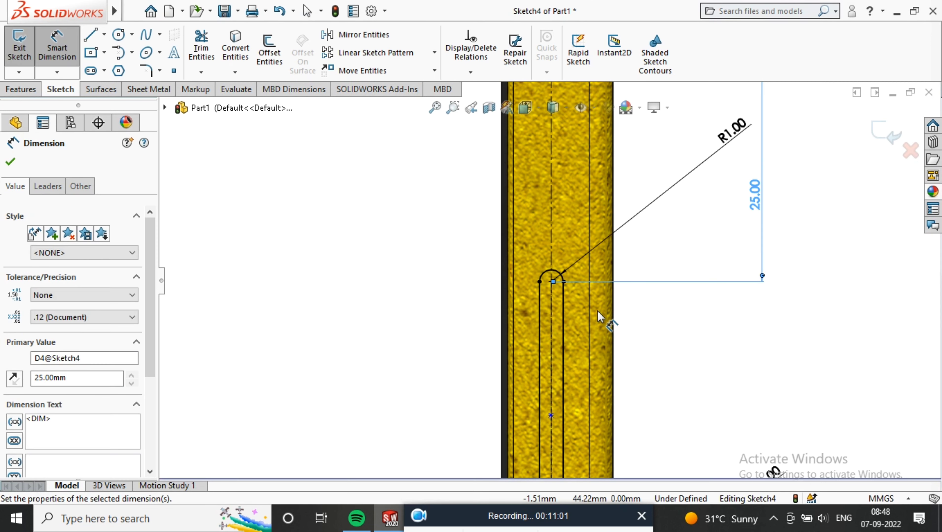
Set the upper slot's center-to-center length to 15 mm.
{"action": "scroll", "coordinate": [605, 324], "scroll_direction": "up", "scroll_amount": 5}
{"action": "scroll", "coordinate": [551, 358], "scroll_direction": "down", "scroll_amount": 3}
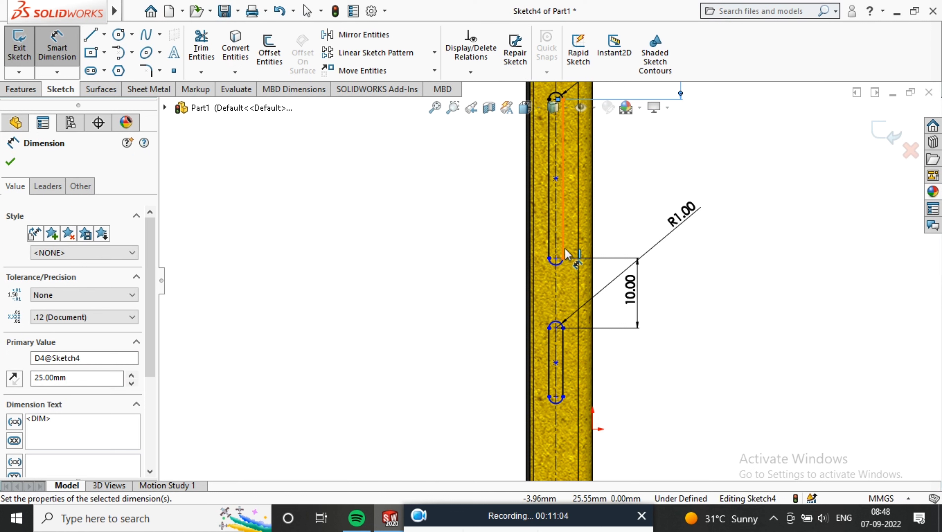
{"action": "left_click", "coordinate": [564, 224]}
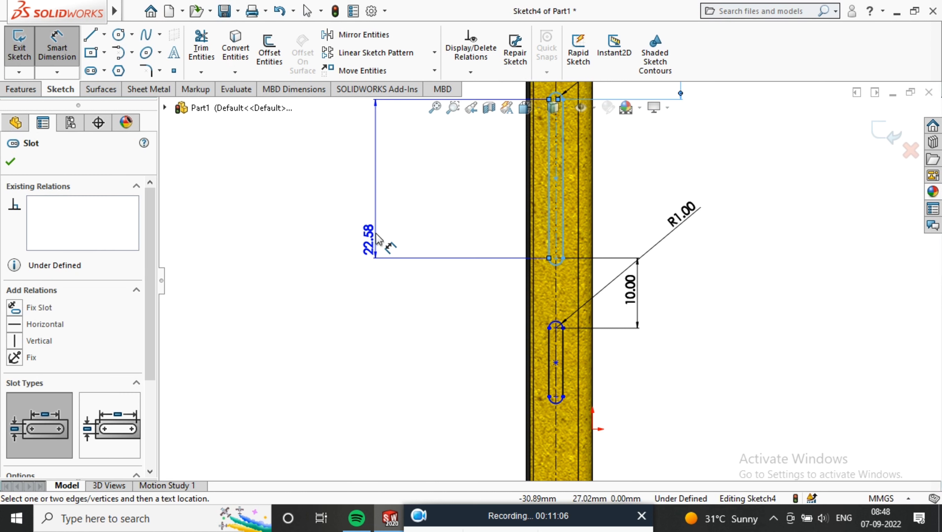
{"action": "left_click", "coordinate": [375, 222]}
{"action": "type", "text": "15"}
{"action": "key", "text": "Return"}
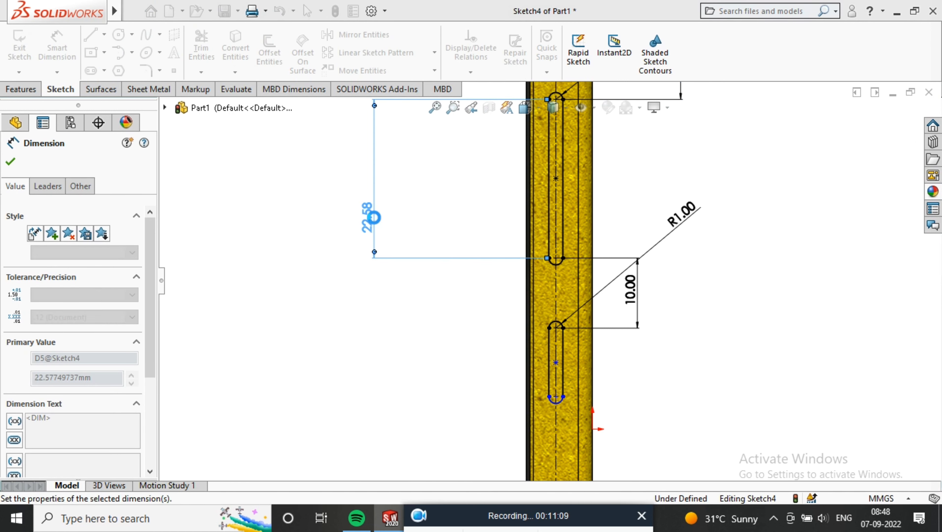
Set the lower slot's center-to-center length to 5 mm and finish dimensioning the sketch.
{"action": "left_click", "coordinate": [550, 330]}
{"action": "left_click", "coordinate": [410, 321]}
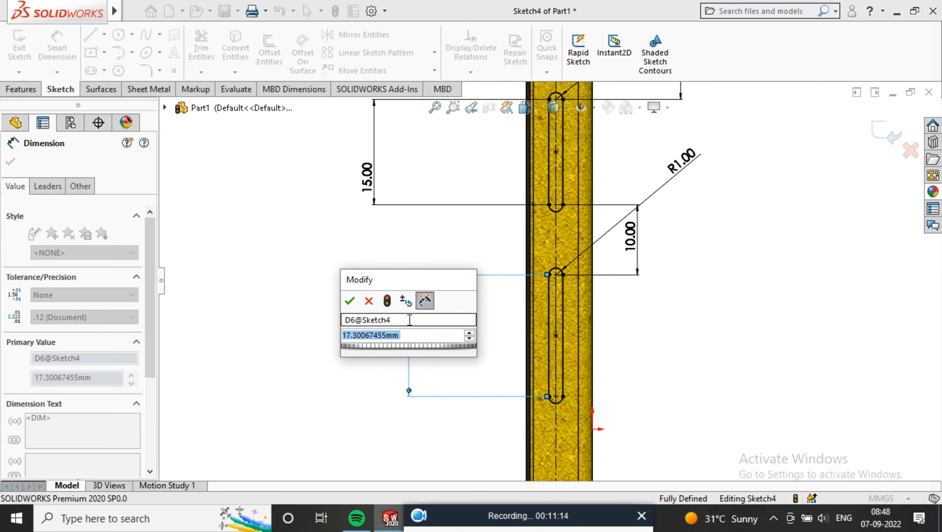
{"action": "type", "text": "5"}
{"action": "key", "text": "Return"}
{"action": "scroll", "coordinate": [550, 283], "scroll_direction": "up", "scroll_amount": 5}
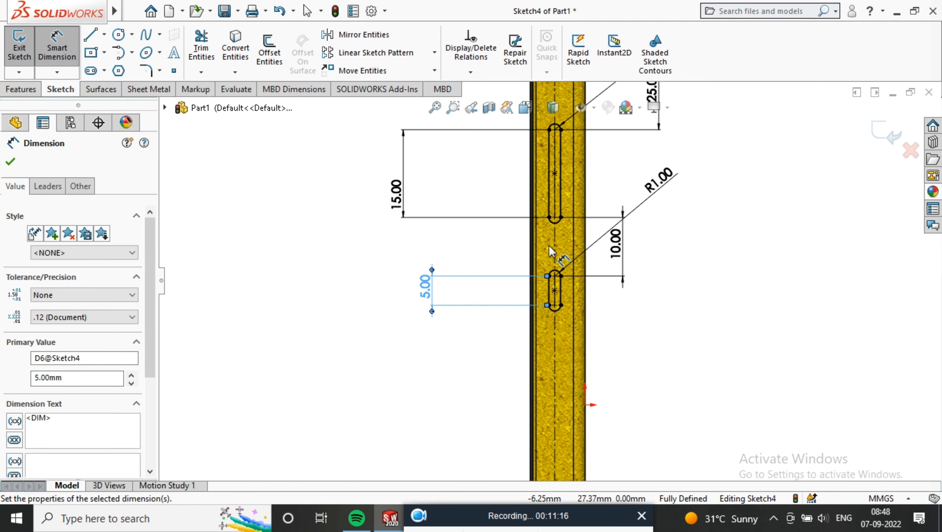
{"action": "left_click", "coordinate": [10, 164]}
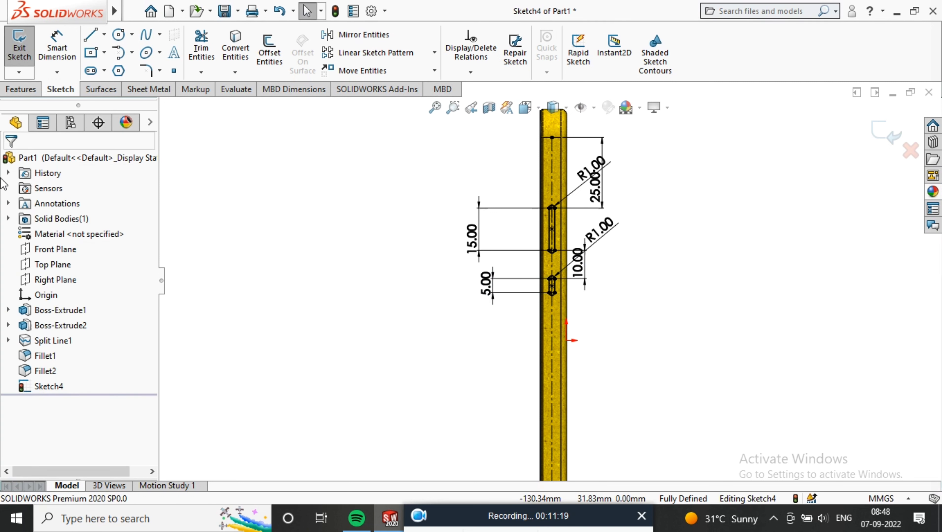
Extrude both side slot profiles as a 0.50 mm blind boss merged with the body.
{"action": "left_click", "coordinate": [19, 89]}
{"action": "left_click", "coordinate": [25, 49]}
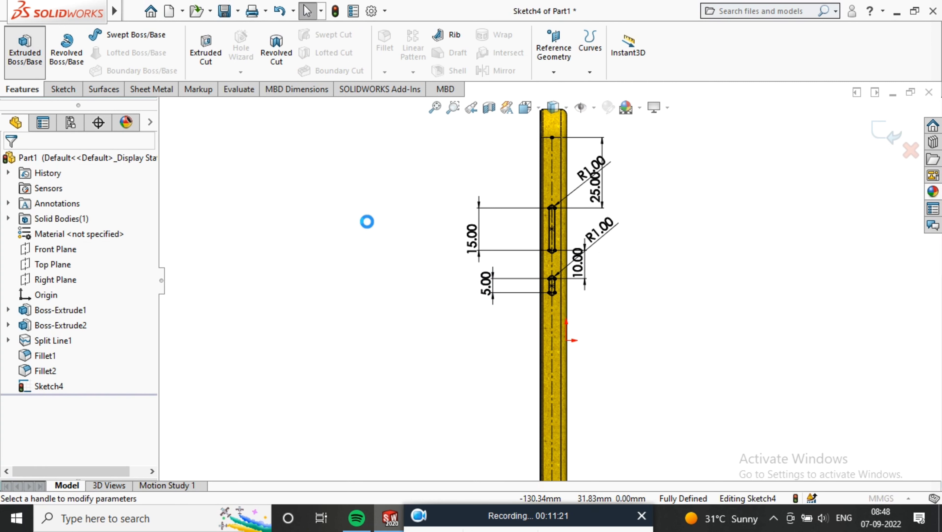
{"action": "scroll", "coordinate": [577, 242], "scroll_direction": "down", "scroll_amount": 5}
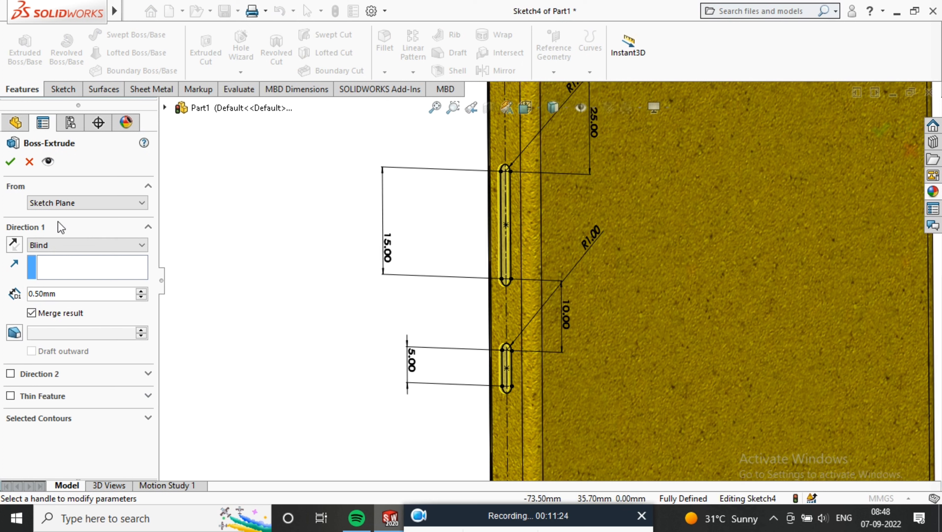
{"action": "left_click", "coordinate": [10, 161]}
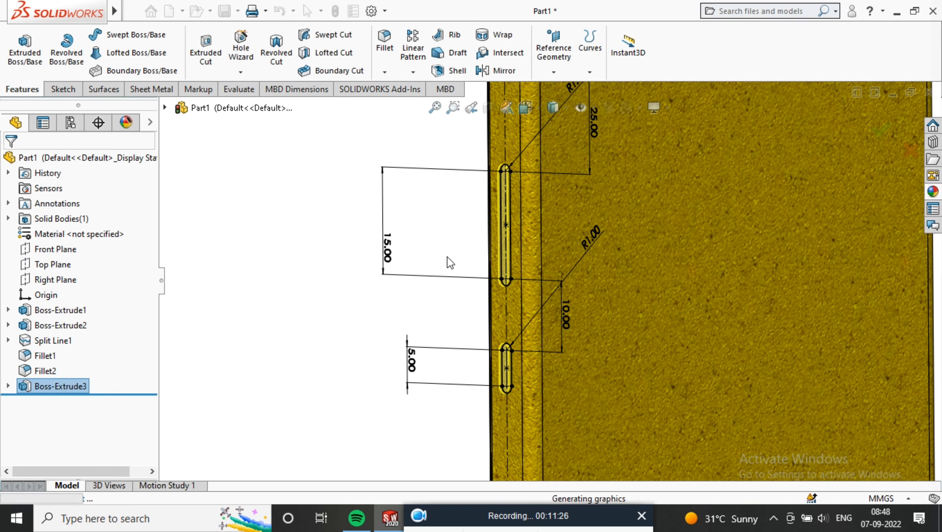
Apply the sand appearance from the Miscellaneous organic materials to the extruded side buttons.
{"action": "scroll", "coordinate": [721, 242], "scroll_direction": "up", "scroll_amount": 2}
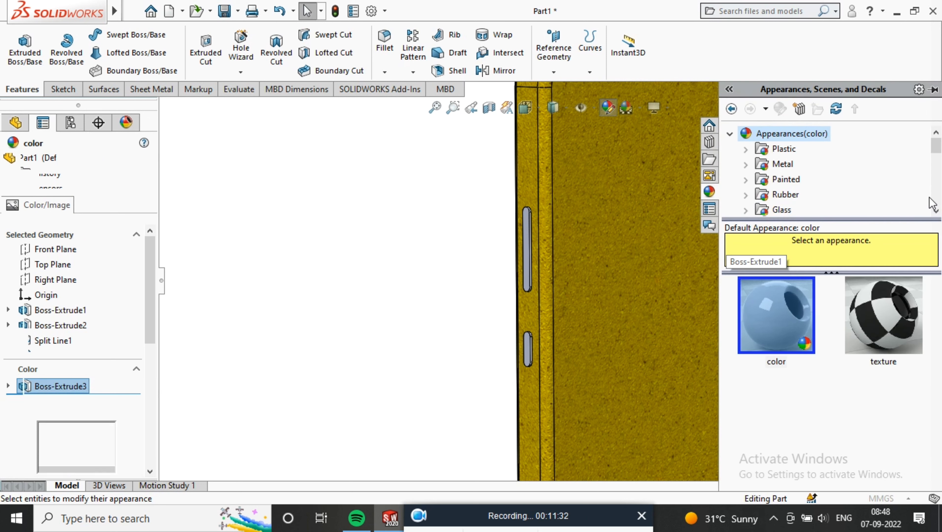
{"action": "scroll", "coordinate": [780, 177], "scroll_direction": "down", "scroll_amount": 3}
{"action": "scroll", "coordinate": [779, 181], "scroll_direction": "down", "scroll_amount": 3}
{"action": "scroll", "coordinate": [782, 186], "scroll_direction": "up", "scroll_amount": 5}
{"action": "scroll", "coordinate": [803, 187], "scroll_direction": "up", "scroll_amount": 2}
{"action": "scroll", "coordinate": [803, 188], "scroll_direction": "down", "scroll_amount": 5}
{"action": "left_click", "coordinate": [804, 182]}
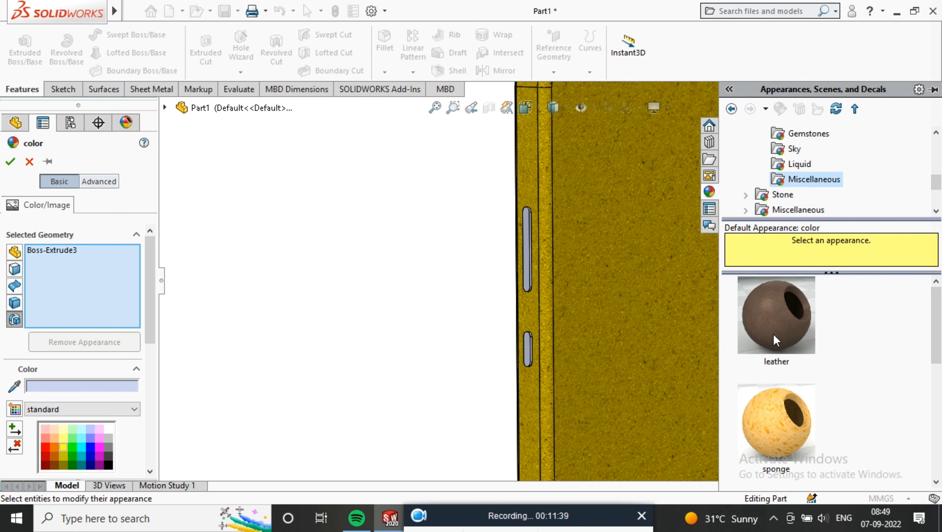
{"action": "scroll", "coordinate": [775, 370], "scroll_direction": "down", "scroll_amount": 3}
{"action": "left_click", "coordinate": [792, 333]}
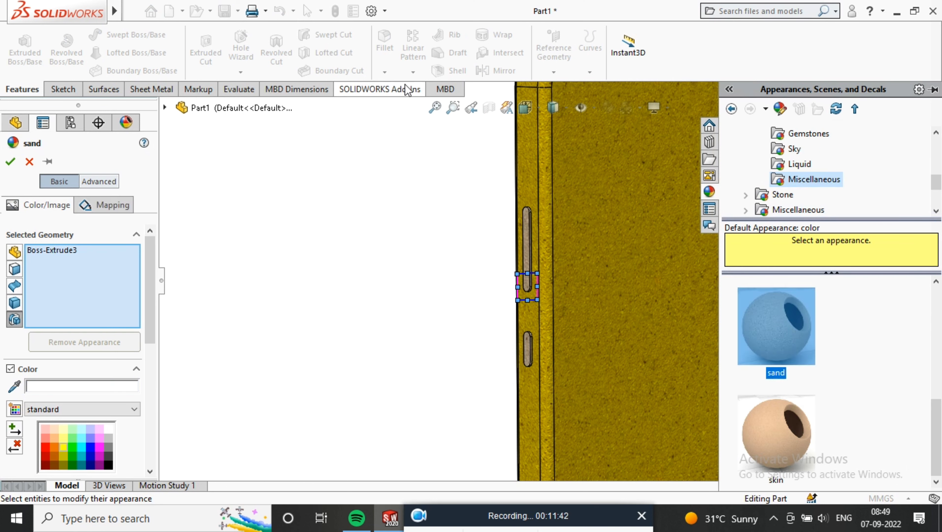
Color the side buttons' sand appearance yellow to match the phone body and accept the appearance.
{"action": "left_click", "coordinate": [63, 446]}
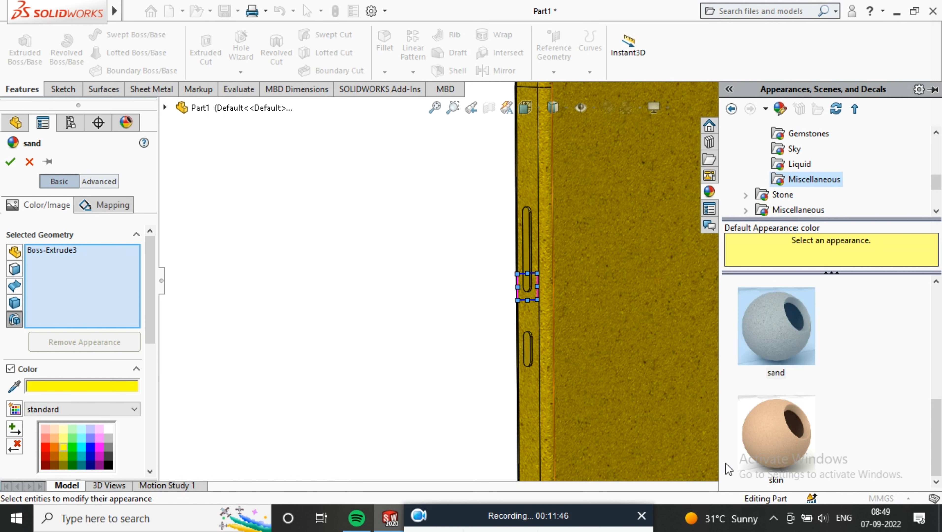
{"action": "left_click", "coordinate": [754, 361]}
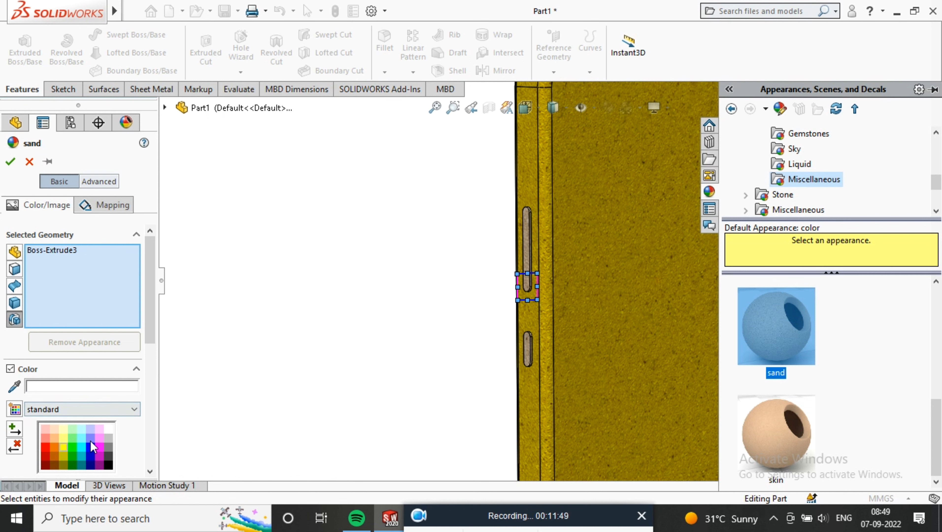
{"action": "left_click", "coordinate": [65, 448]}
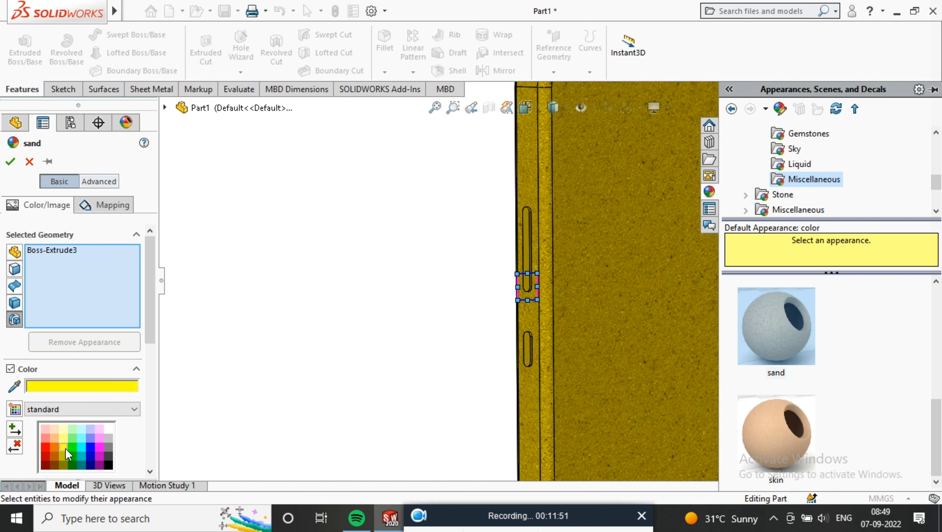
{"action": "left_click", "coordinate": [10, 161]}
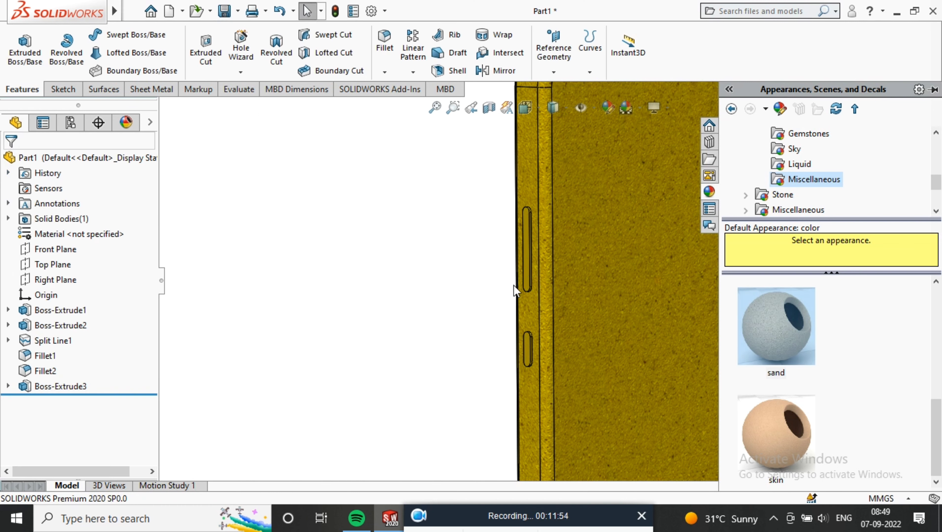
Examine the finished side buttons and the phone's narrow end face from close up.
{"action": "scroll", "coordinate": [504, 287], "scroll_direction": "down", "scroll_amount": 3}
{"action": "scroll", "coordinate": [518, 276], "scroll_direction": "up", "scroll_amount": 5}
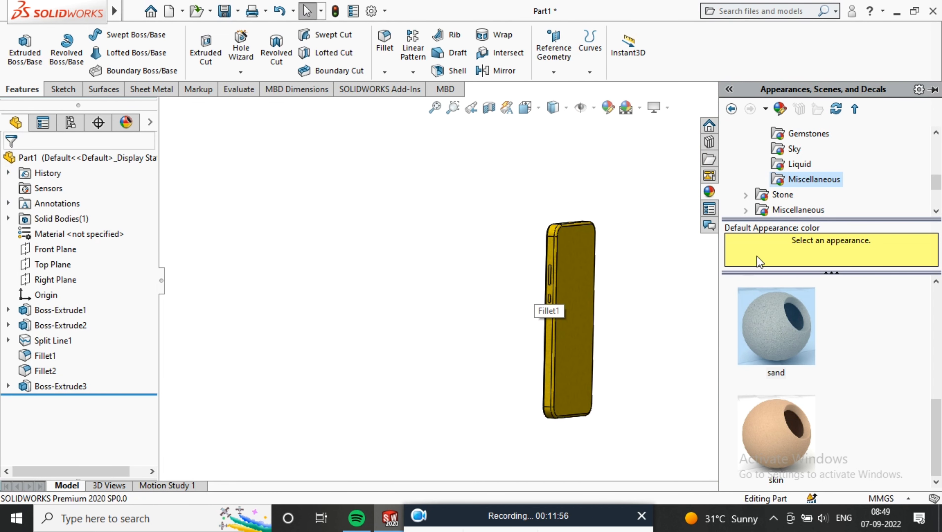
{"action": "left_click", "coordinate": [666, 178]}
{"action": "middle_click_drag", "start_coordinate": [667, 178], "coordinate": [660, 85]}
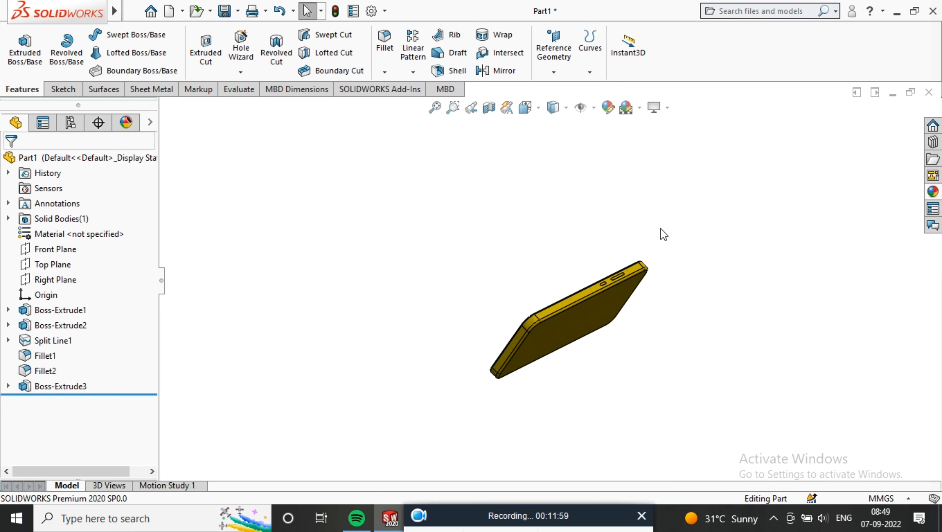
{"action": "scroll", "coordinate": [586, 315], "scroll_direction": "down", "scroll_amount": 5}
{"action": "middle_click_drag", "start_coordinate": [585, 314], "coordinate": [612, 277]}
{"action": "scroll", "coordinate": [655, 306], "scroll_direction": "down", "scroll_amount": 6}
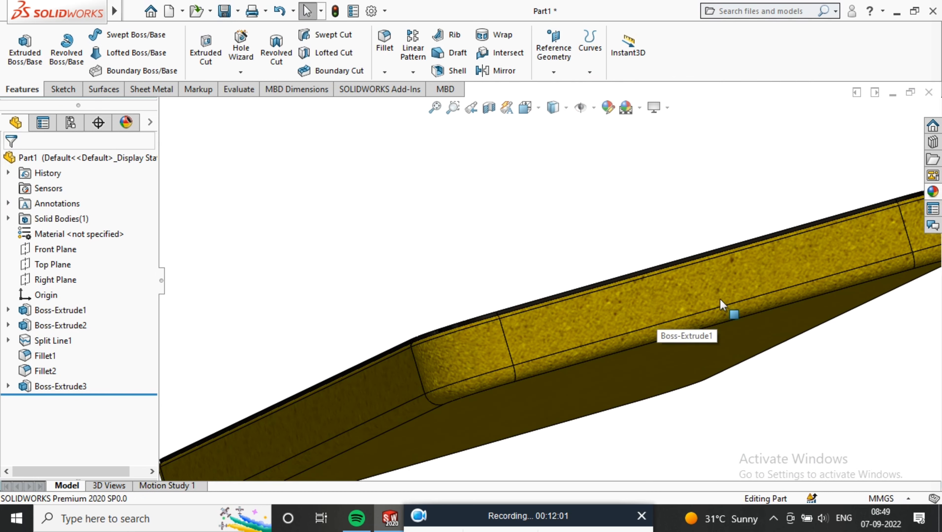